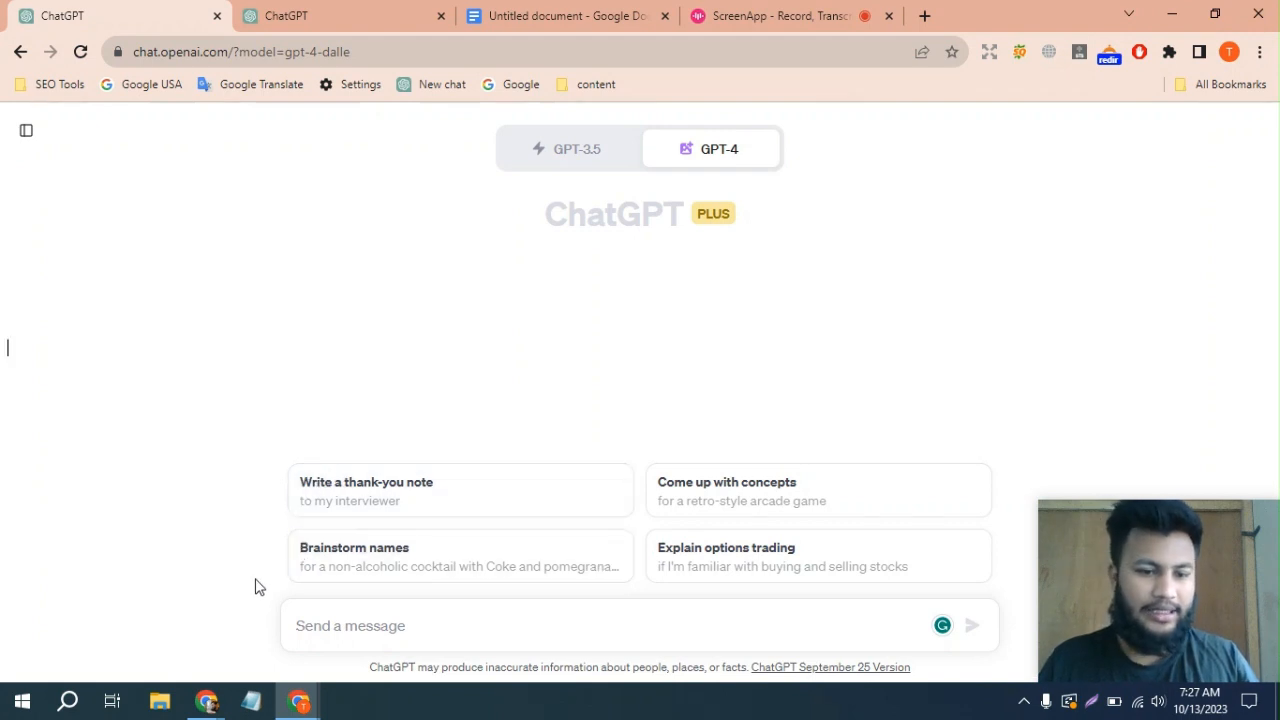
Switch to the golf article in the other browser window and examine its featured image and title
{"action": "mouse_move", "coordinate": [298, 700]}
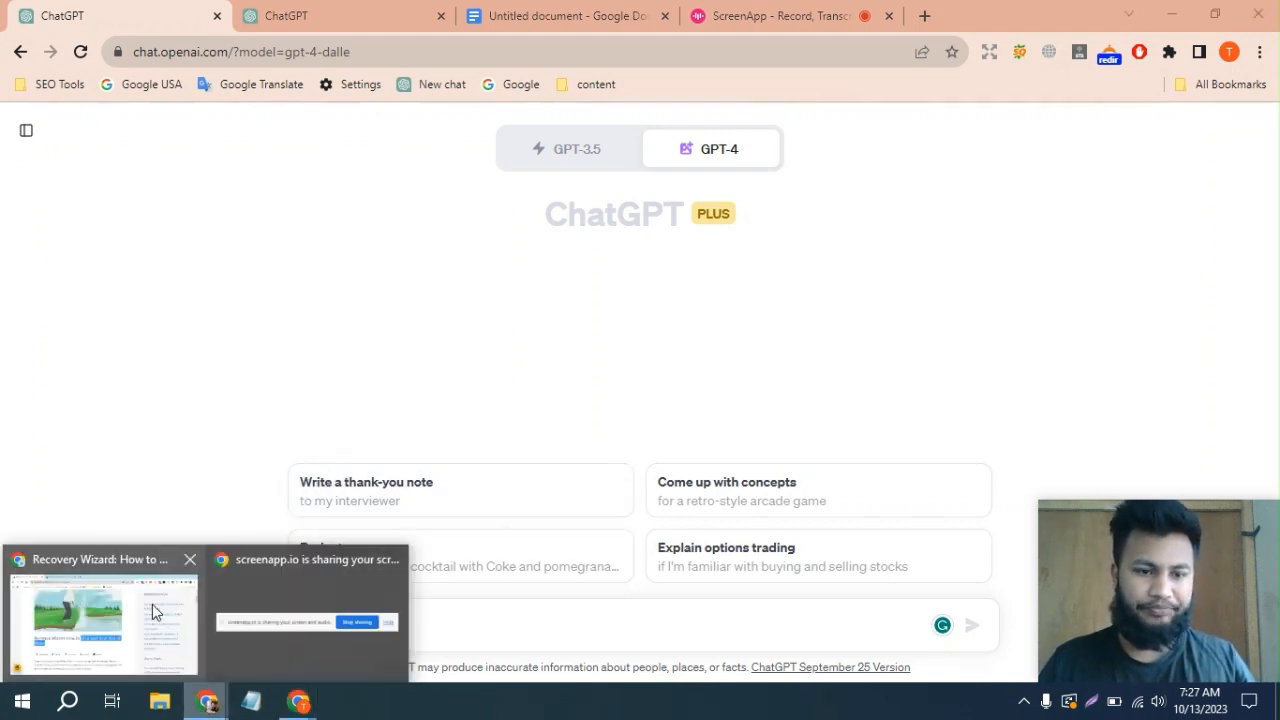
{"action": "left_click", "coordinate": [152, 604]}
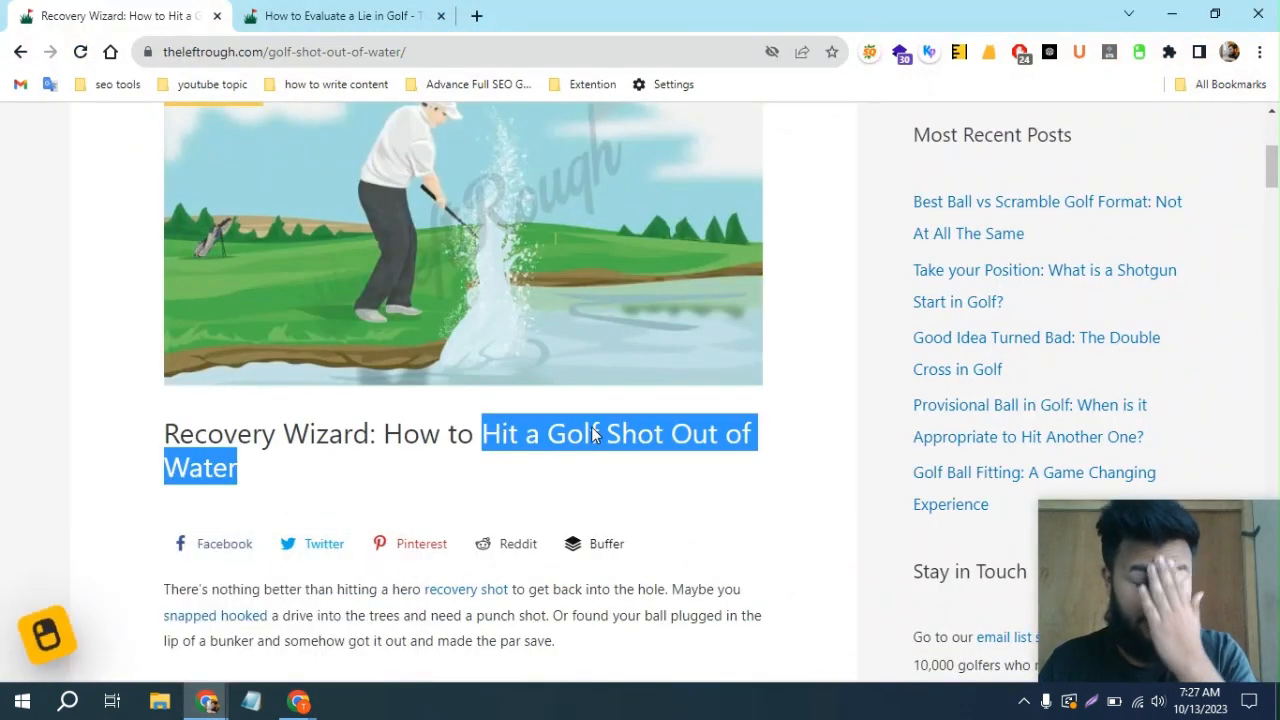
{"action": "scroll", "coordinate": [560, 440], "scroll_direction": "up", "scroll_amount": 3}
{"action": "scroll", "coordinate": [534, 430], "scroll_direction": "down", "scroll_amount": 3}
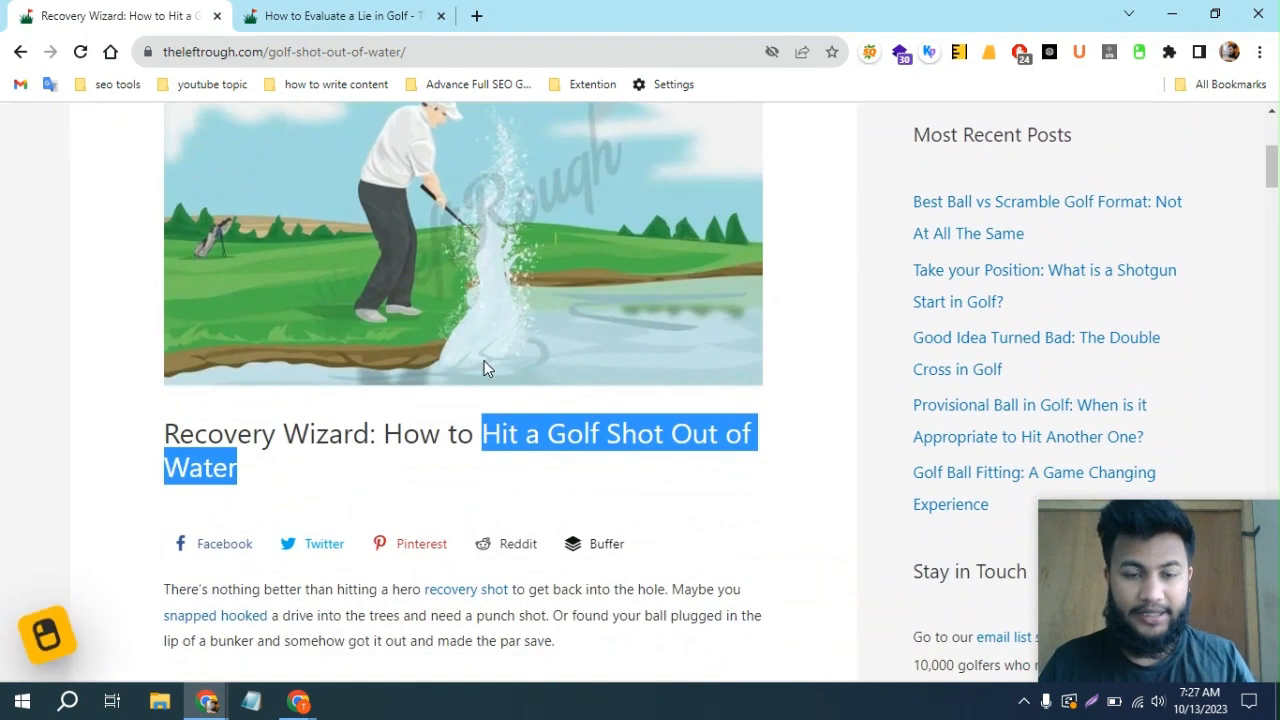
{"action": "scroll", "coordinate": [507, 370], "scroll_direction": "up", "scroll_amount": 2}
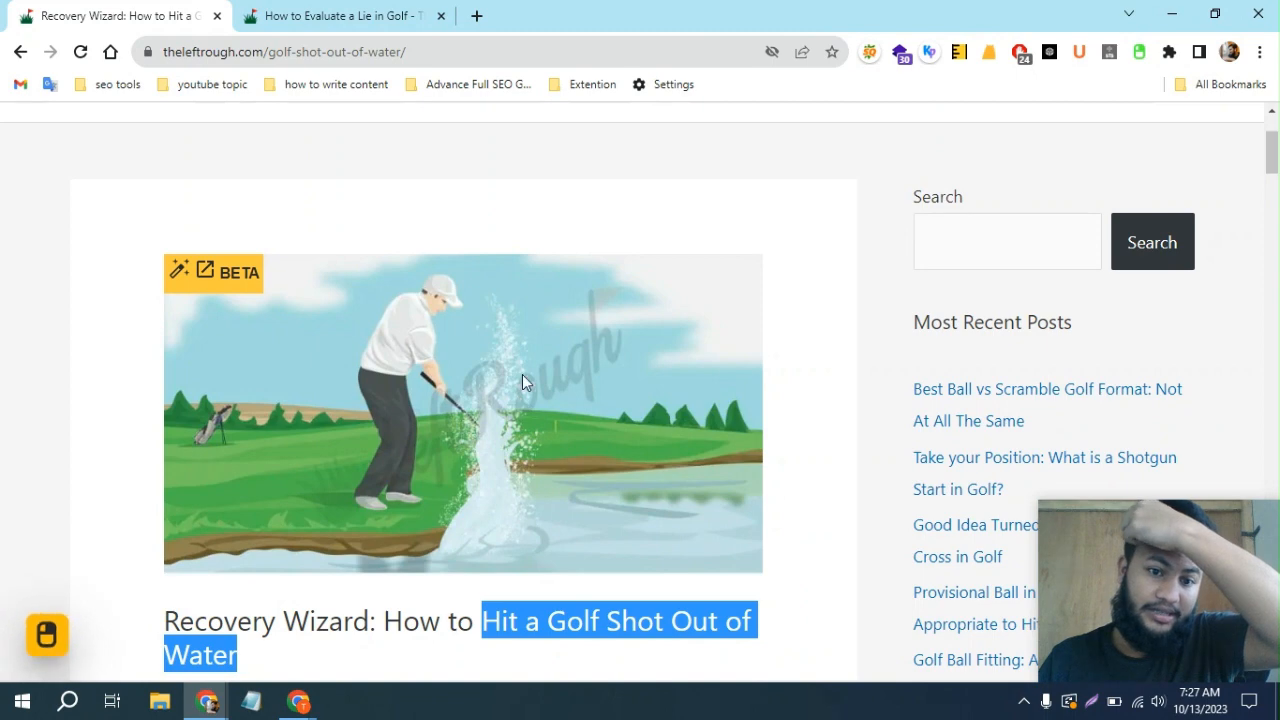
{"action": "scroll", "coordinate": [522, 378], "scroll_direction": "down", "scroll_amount": 1}
{"action": "scroll", "coordinate": [467, 347], "scroll_direction": "down", "scroll_amount": 2}
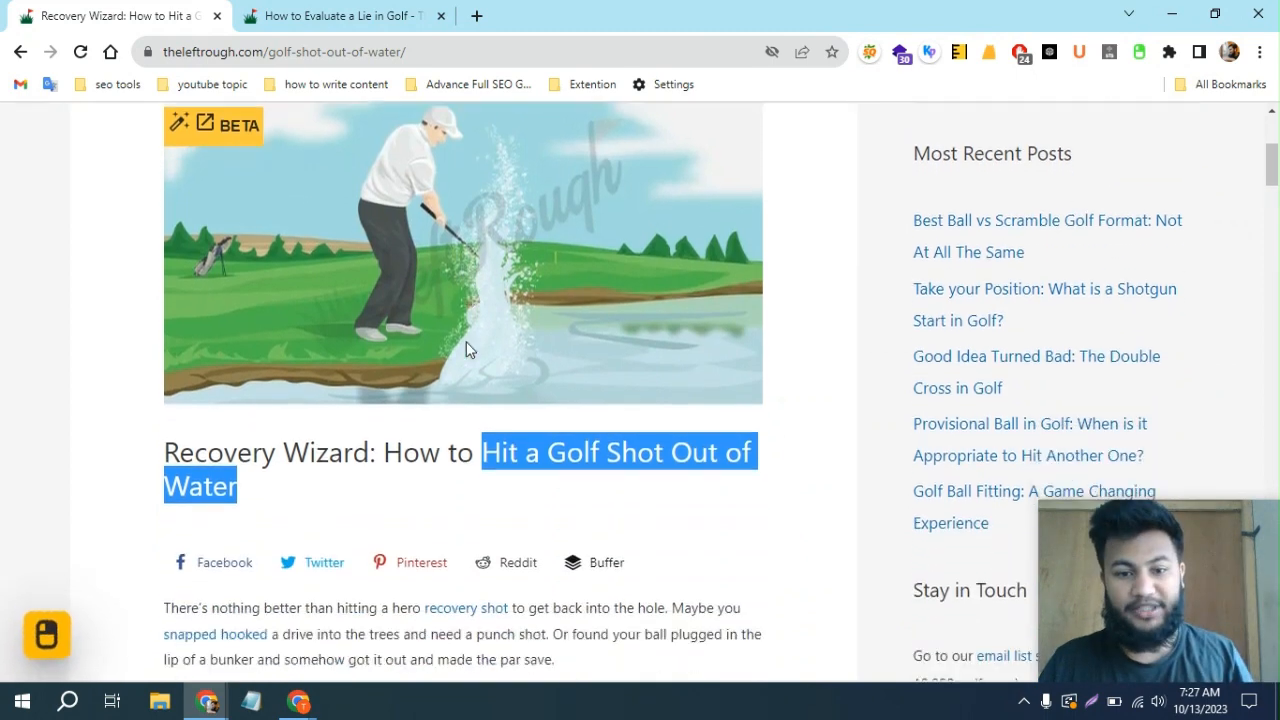
{"action": "scroll", "coordinate": [466, 345], "scroll_direction": "up", "scroll_amount": 3}
{"action": "scroll", "coordinate": [464, 341], "scroll_direction": "down", "scroll_amount": 1}
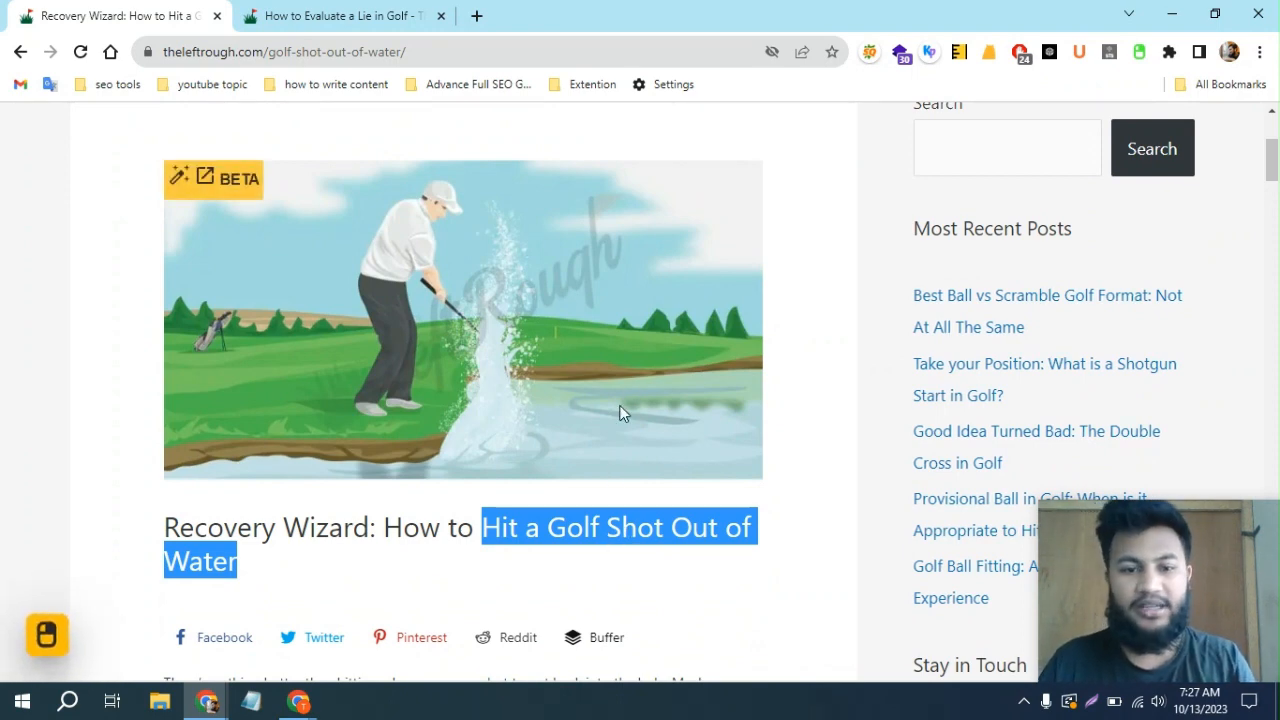
Examine the article's section heading "How to Hit Out of Water – Step-by-Step Instructions"
{"action": "scroll", "coordinate": [620, 420], "scroll_direction": "down", "scroll_amount": 8}
{"action": "scroll", "coordinate": [600, 450], "scroll_direction": "down", "scroll_amount": 2}
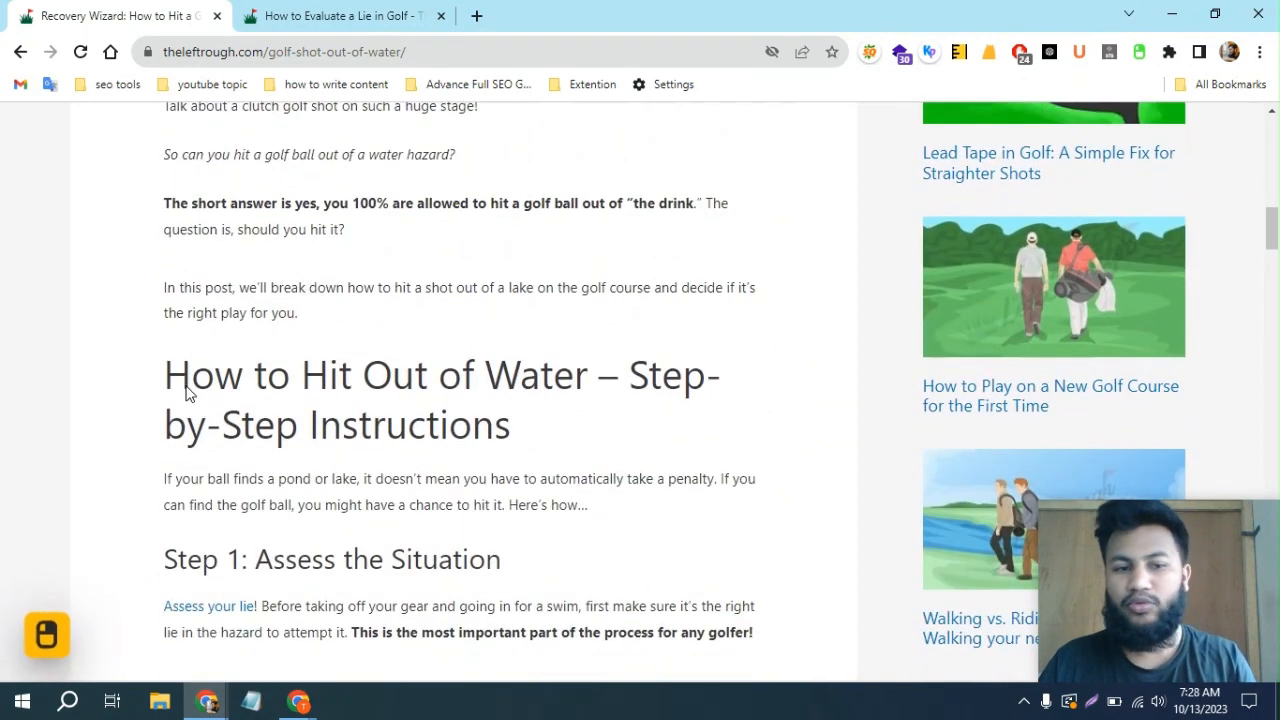
{"action": "left_click_drag", "start_coordinate": [168, 376], "coordinate": [523, 429]}
{"action": "left_click", "coordinate": [523, 432]}
{"action": "left_click_drag", "start_coordinate": [628, 375], "coordinate": [591, 444]}
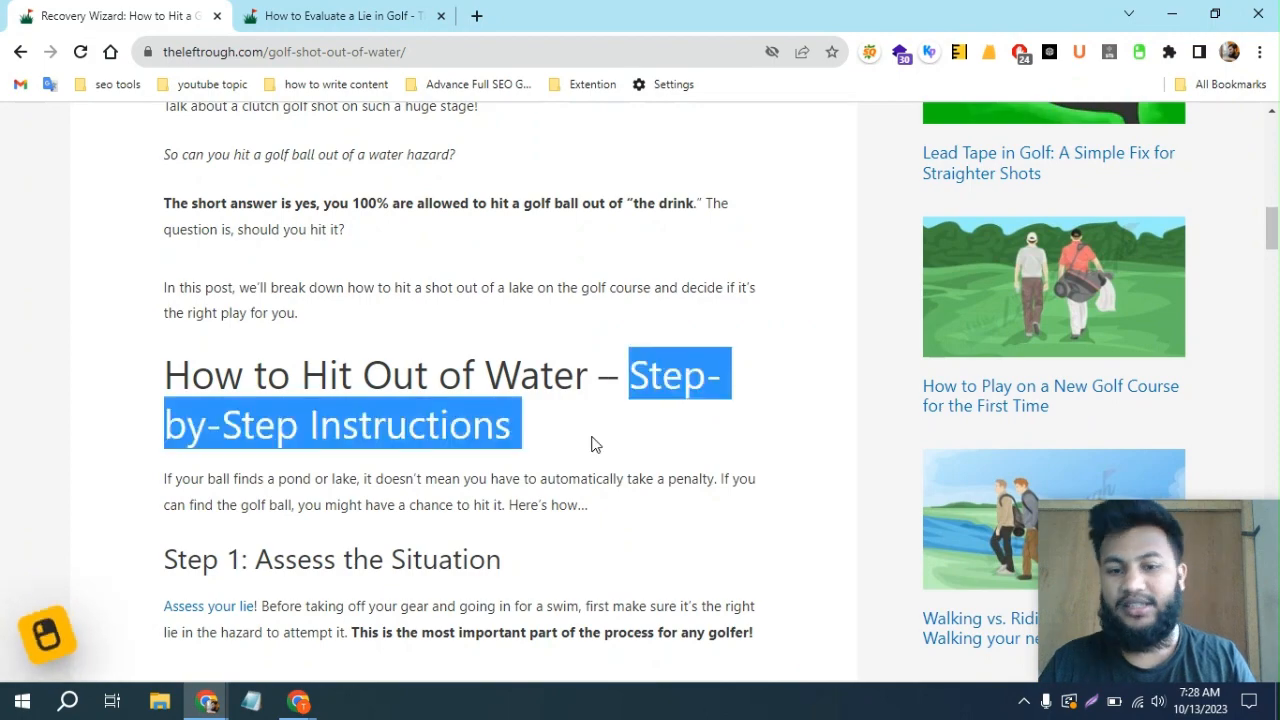
{"action": "left_click", "coordinate": [549, 440]}
Copy the phrase "Hit a Golf Shot Out of Water" from the article title
{"action": "scroll", "coordinate": [551, 446], "scroll_direction": "up", "scroll_amount": 8}
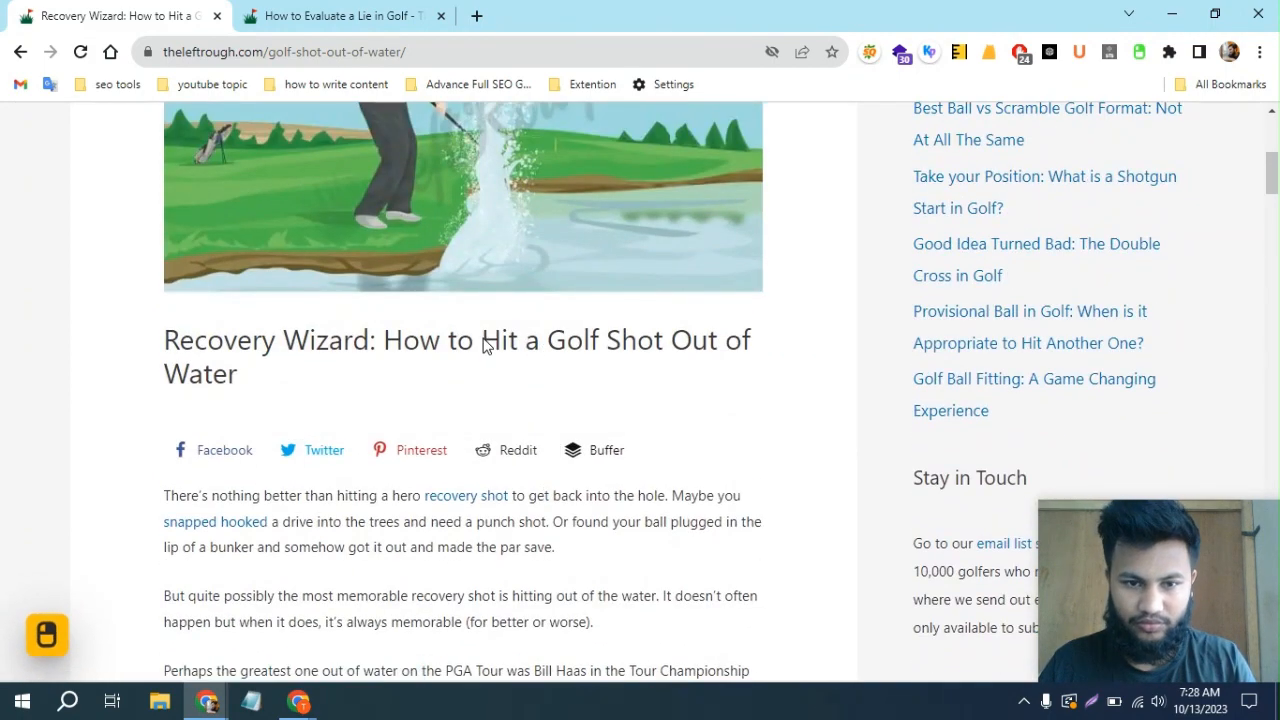
{"action": "scroll", "coordinate": [487, 343], "scroll_direction": "up", "scroll_amount": 4}
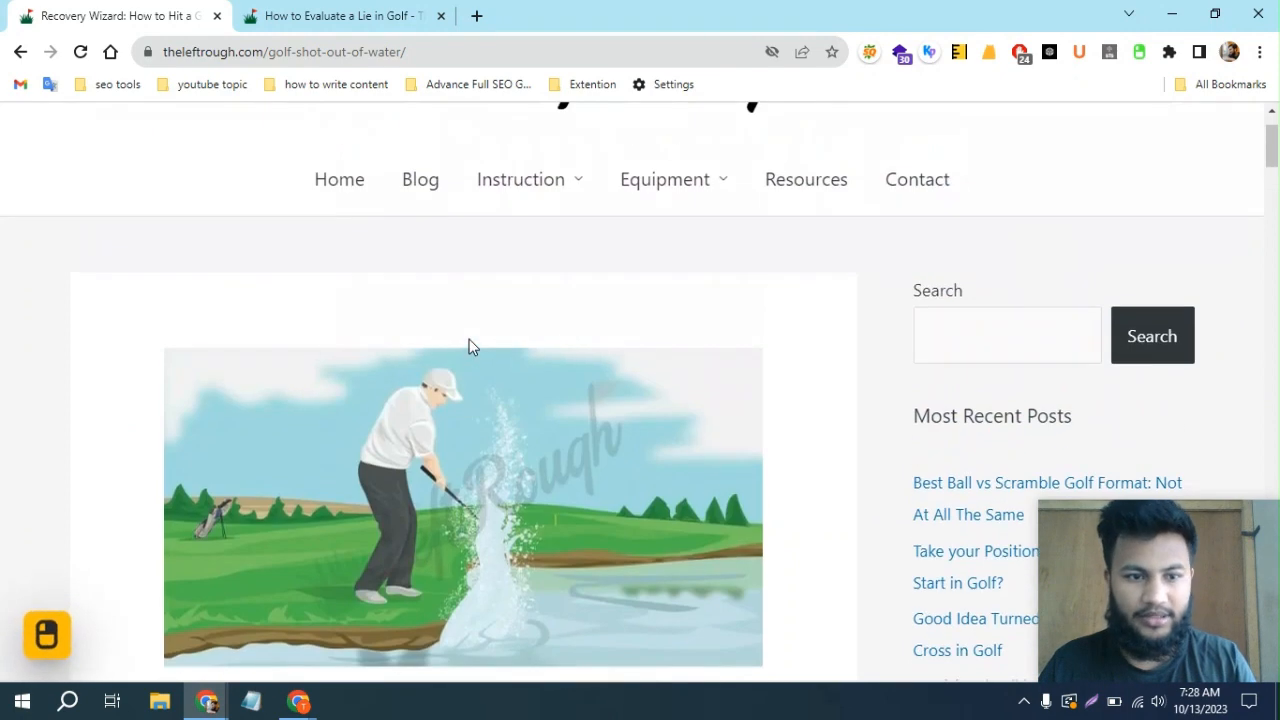
{"action": "scroll", "coordinate": [469, 346], "scroll_direction": "down", "scroll_amount": 3}
{"action": "left_click_drag", "start_coordinate": [160, 443], "coordinate": [378, 443]}
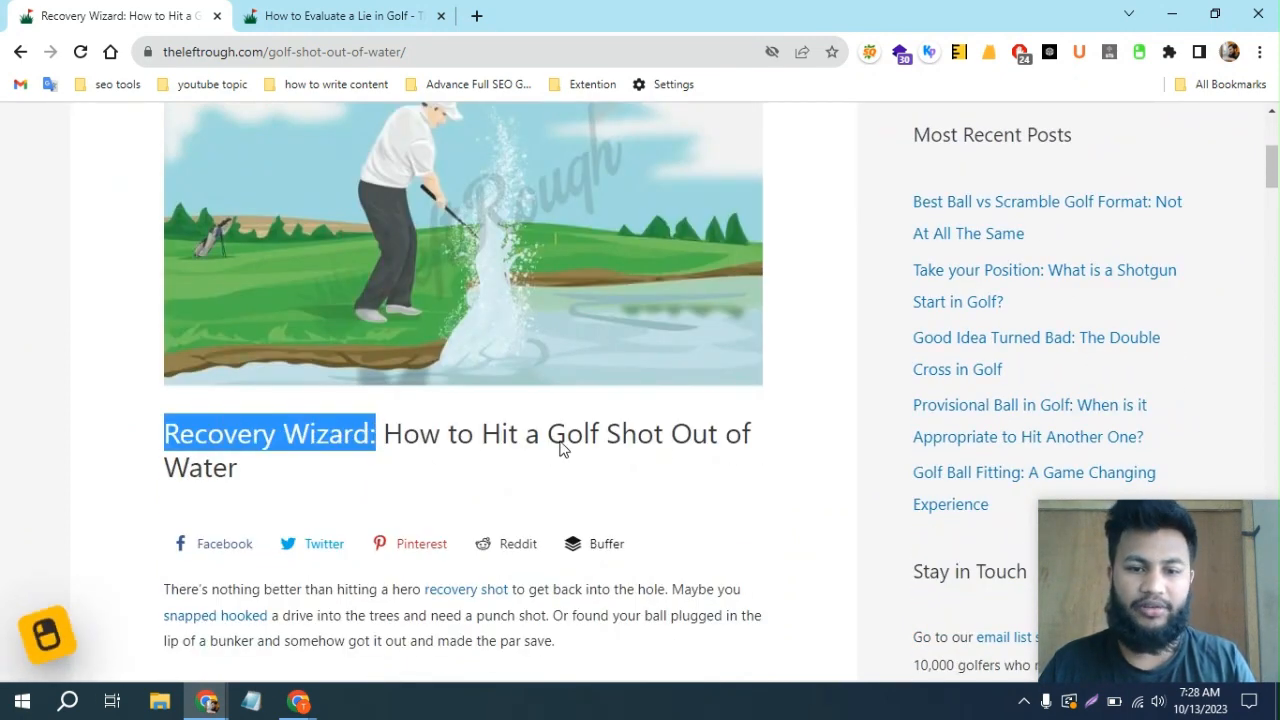
{"action": "left_click", "coordinate": [482, 440]}
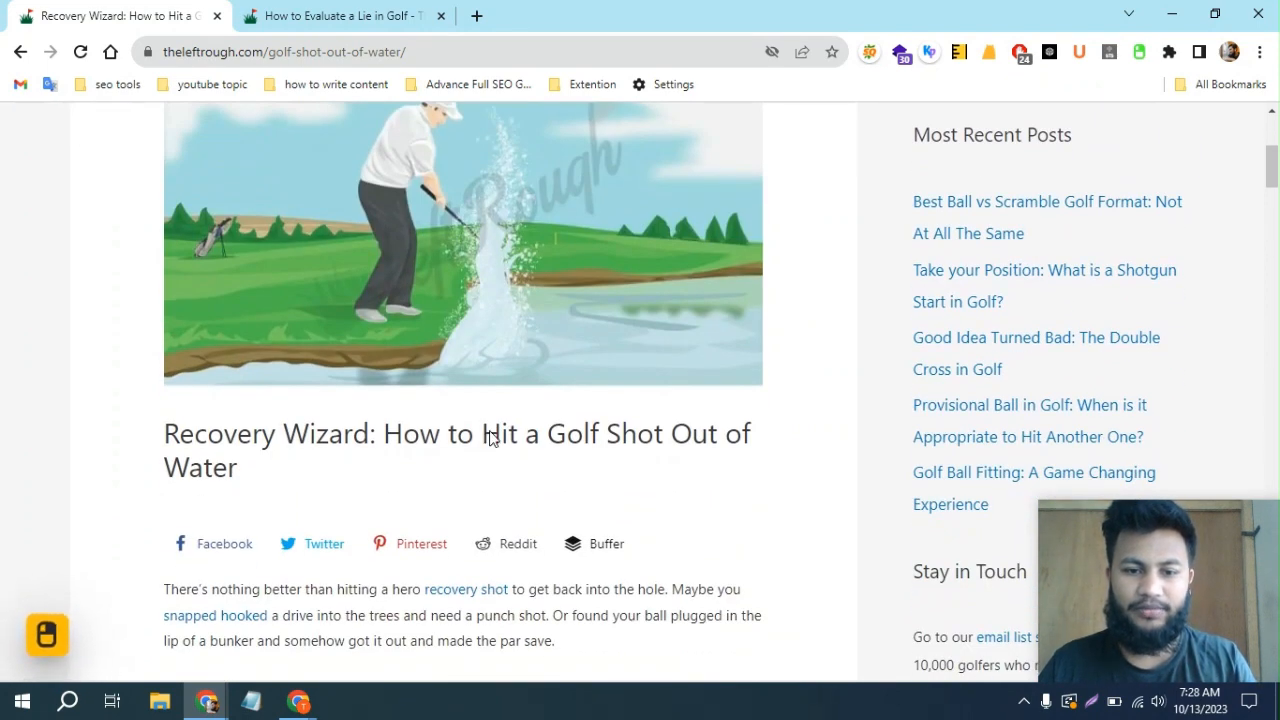
{"action": "left_click_drag", "start_coordinate": [482, 440], "coordinate": [260, 477]}
{"action": "right_click", "coordinate": [570, 438]}
{"action": "left_click", "coordinate": [614, 452]}
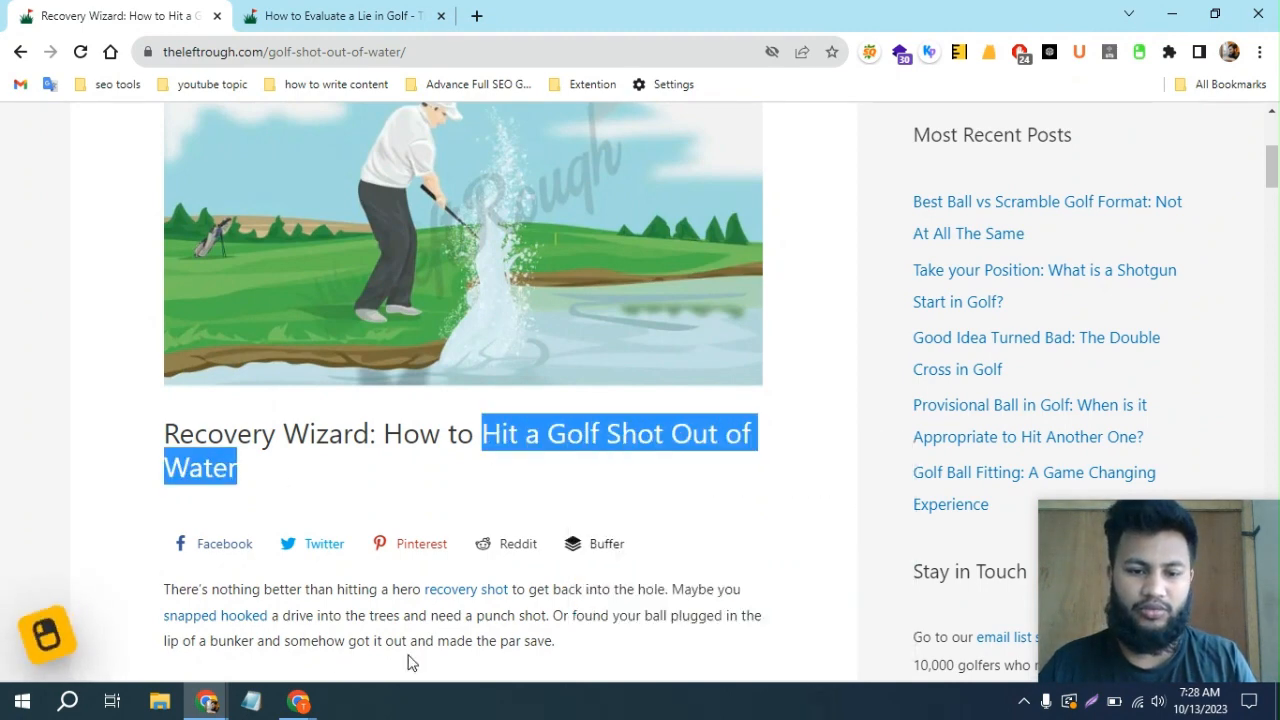
Switch to the ChatGPT window set to DALL·E 3 and paste the copied title phrase into the message
{"action": "mouse_move", "coordinate": [300, 697]}
{"action": "left_click", "coordinate": [295, 632]}
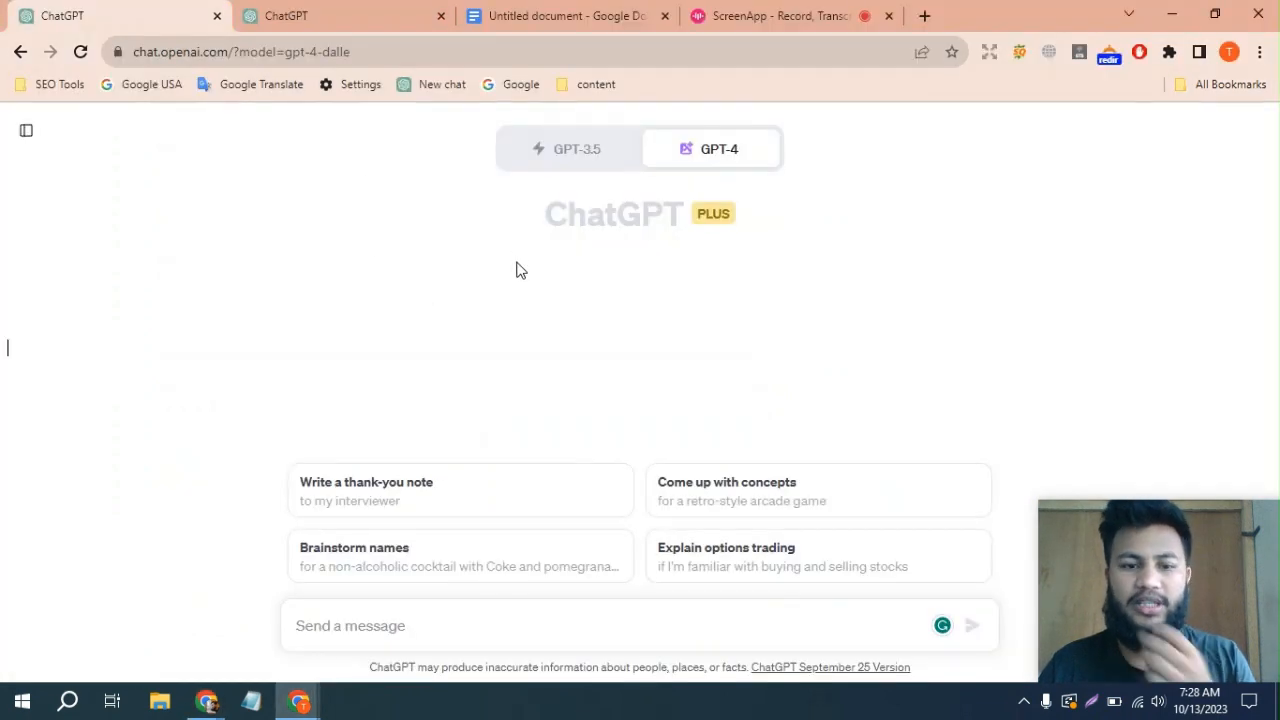
{"action": "mouse_move", "coordinate": [672, 156]}
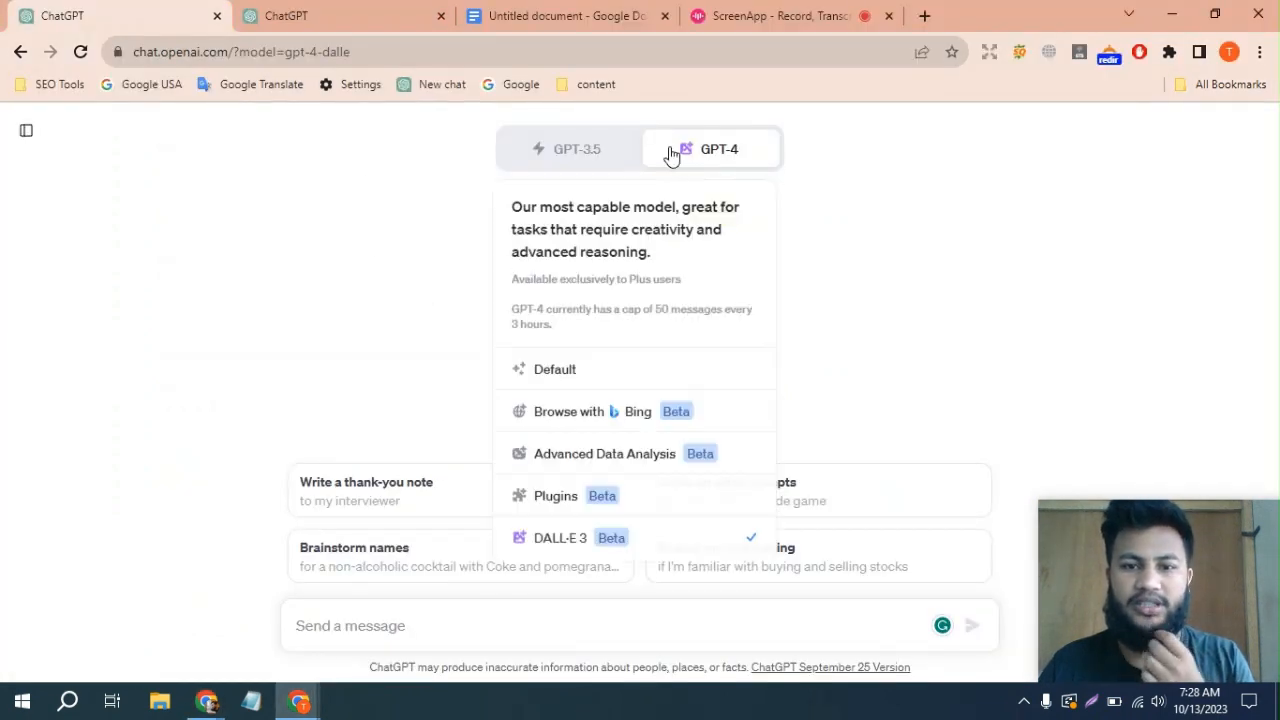
{"action": "left_click", "coordinate": [469, 631]}
{"action": "key", "text": "ctrl+v"}
Put "Create a featured image showing" before the pasted phrase and send the prompt
{"action": "left_click", "coordinate": [296, 626]}
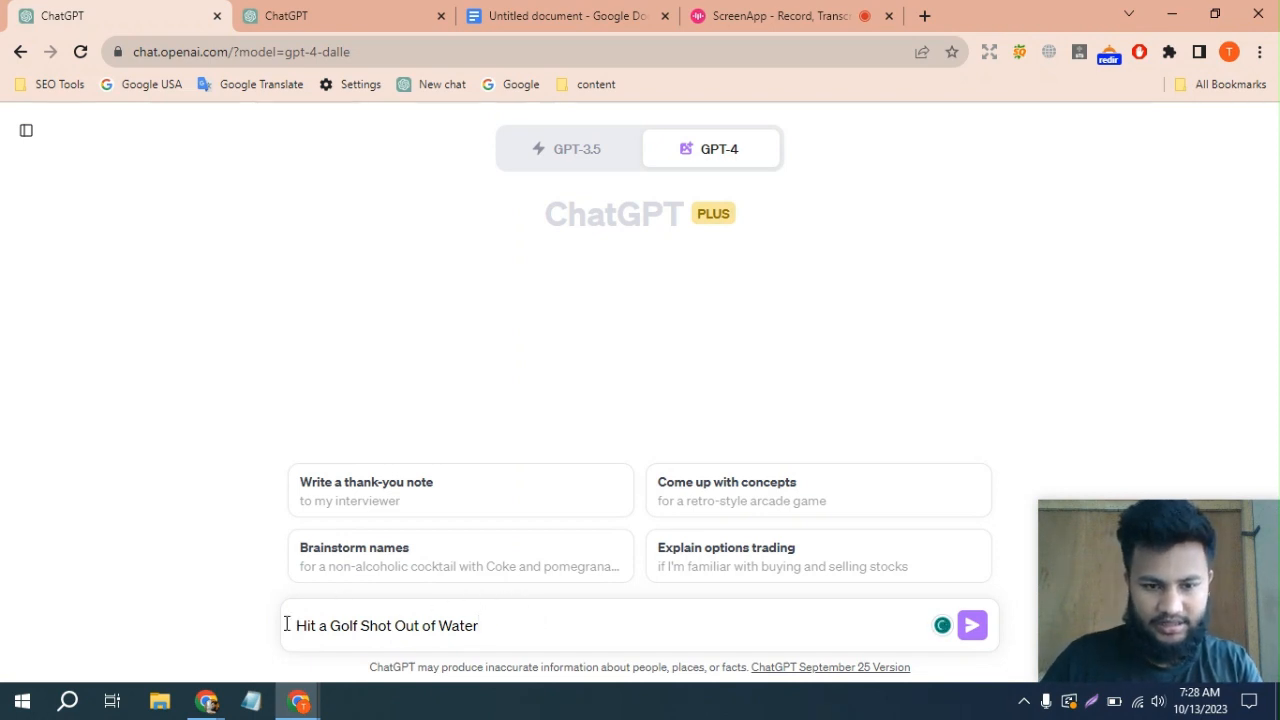
{"action": "left_click", "coordinate": [295, 626]}
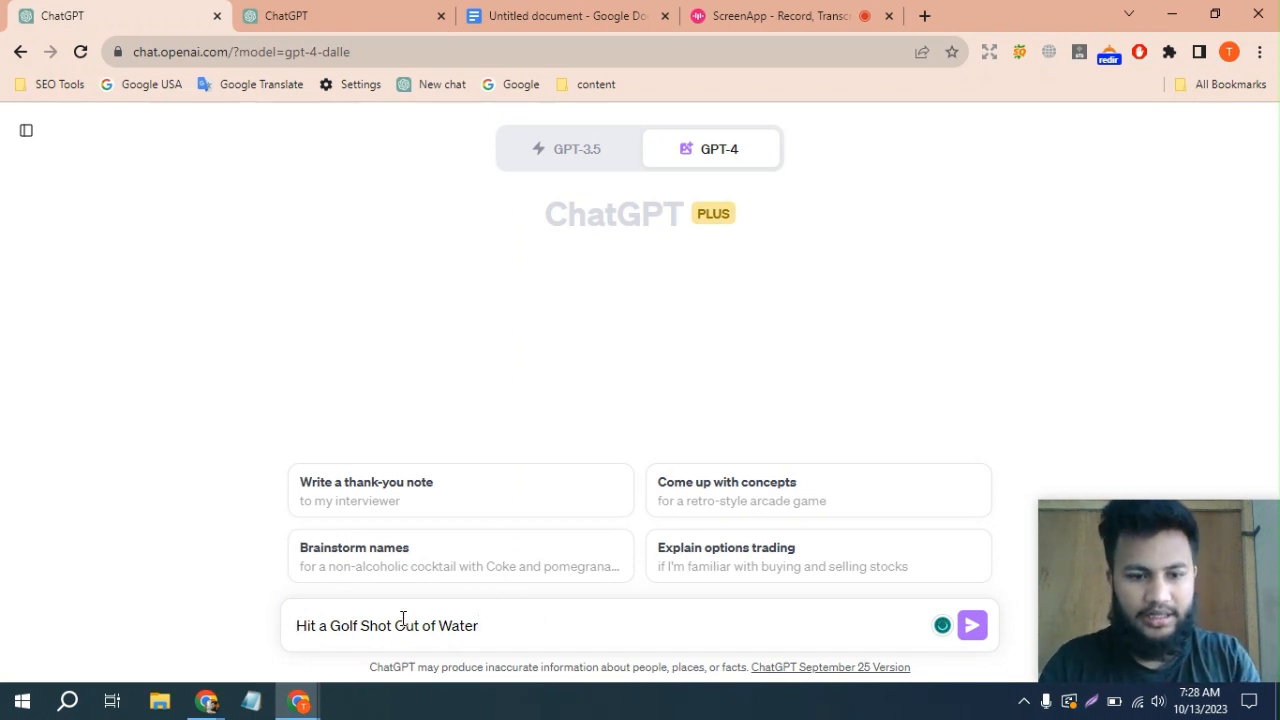
{"action": "type", "text": "Create a"}
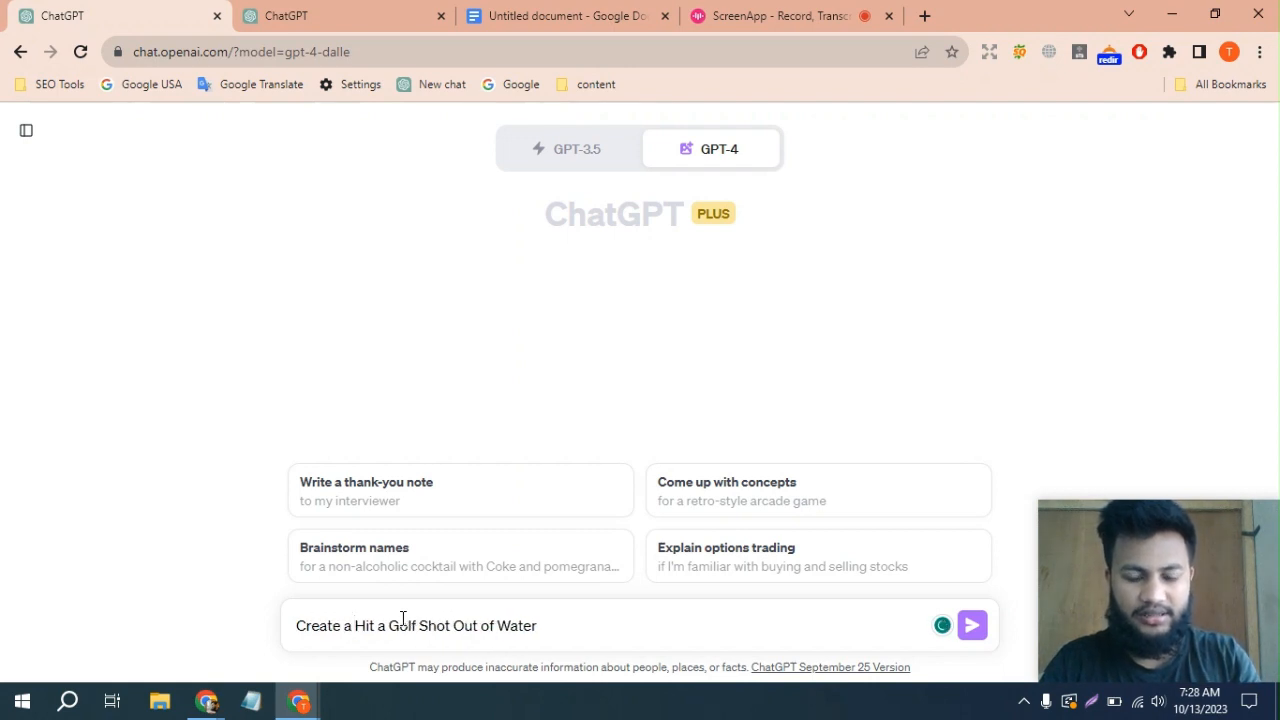
{"action": "type", "text": " F"}
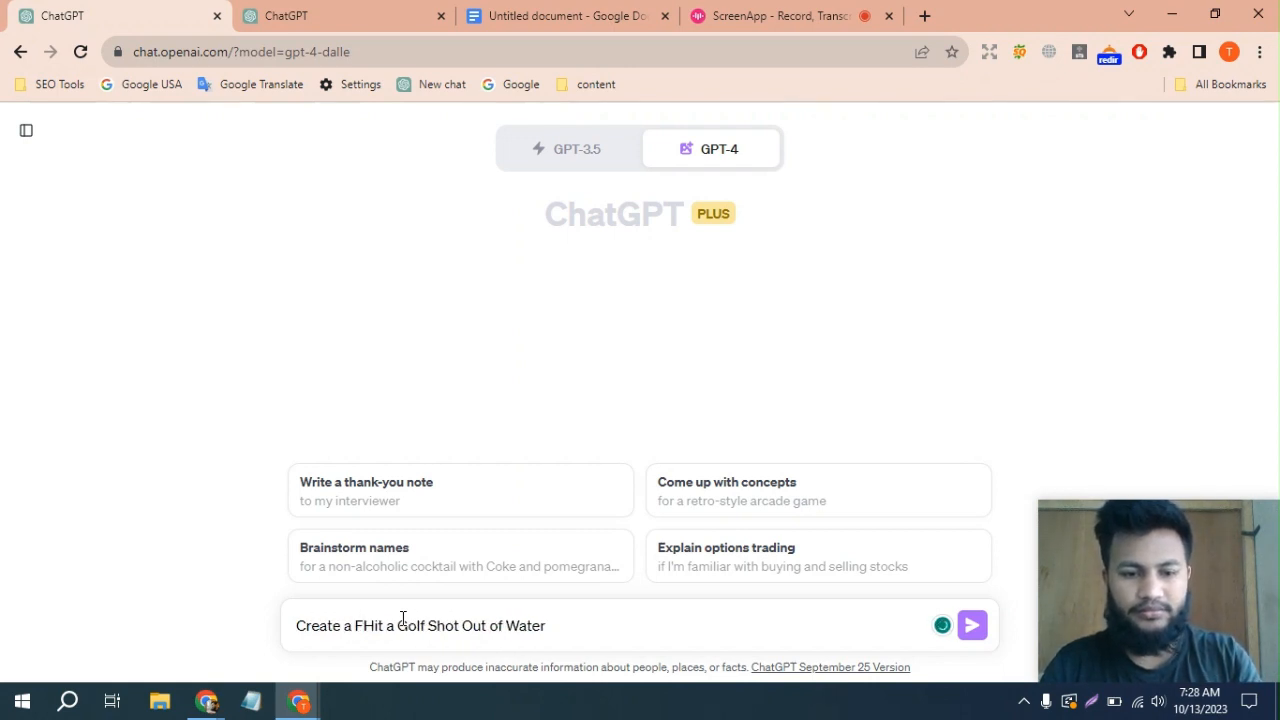
{"action": "key", "text": "BackSpace"}
{"action": "type", "text": "fe"}
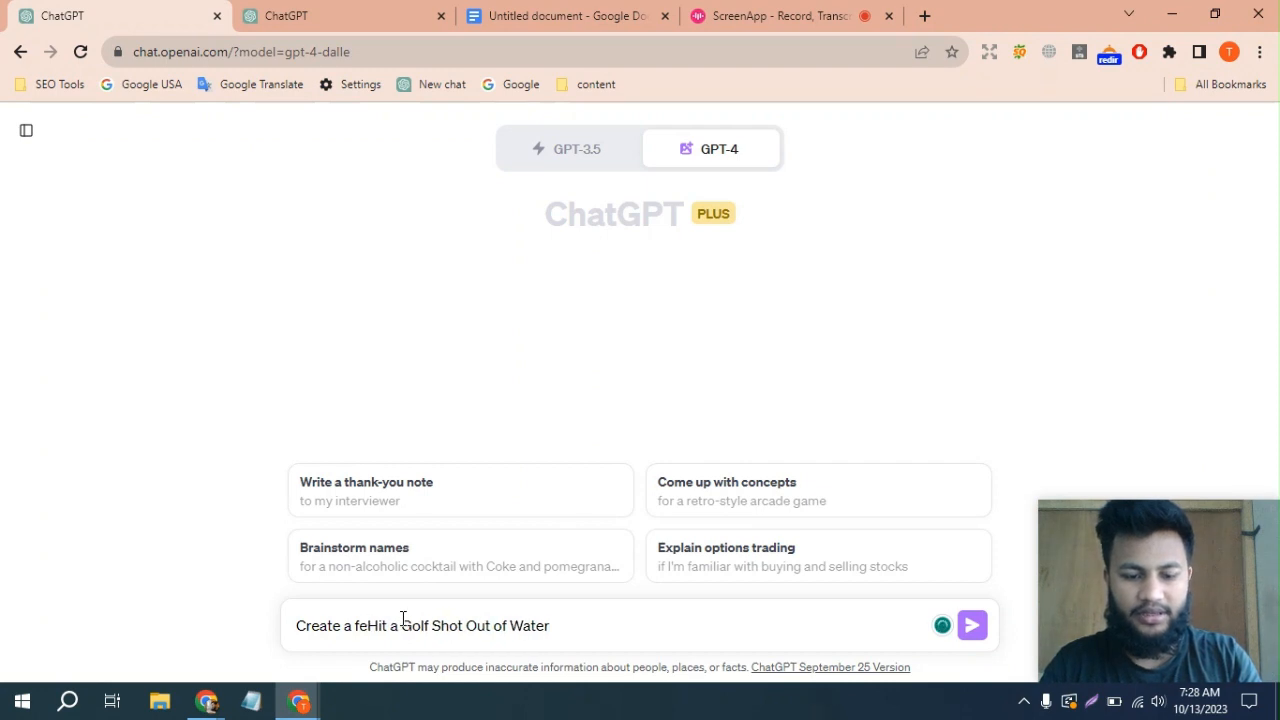
{"action": "type", "text": "tured "}
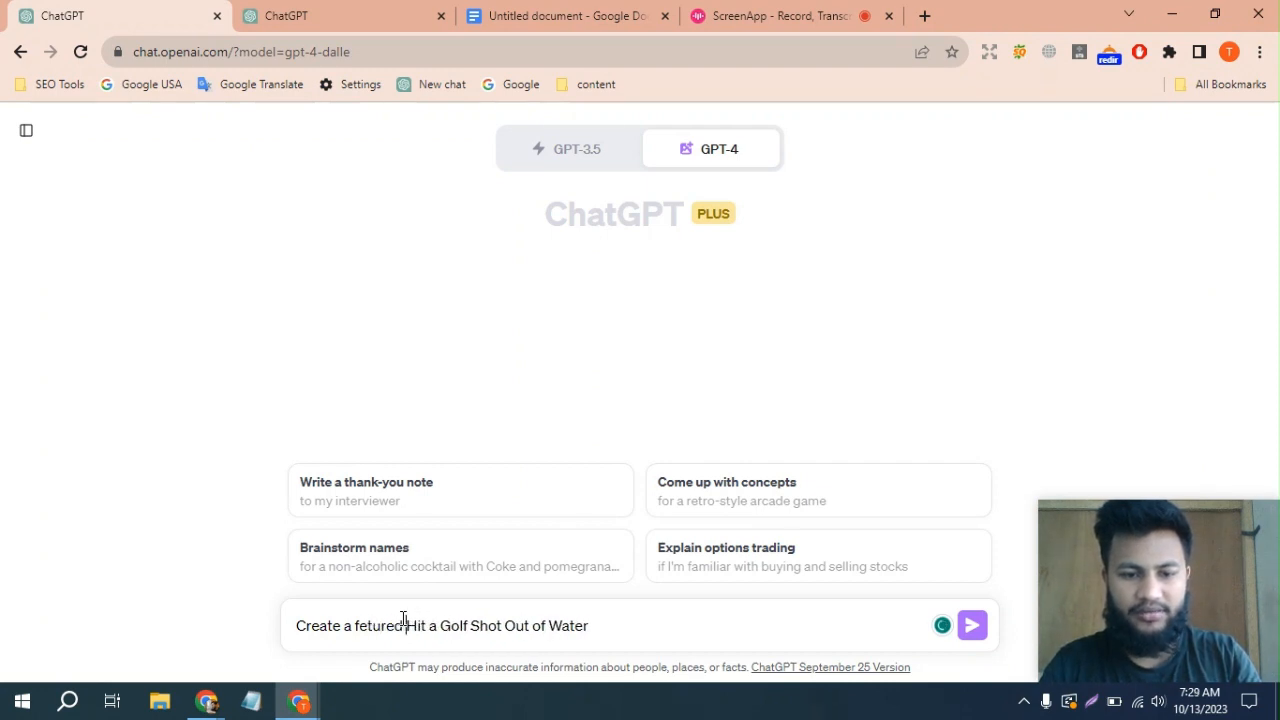
{"action": "type", "text": "image"}
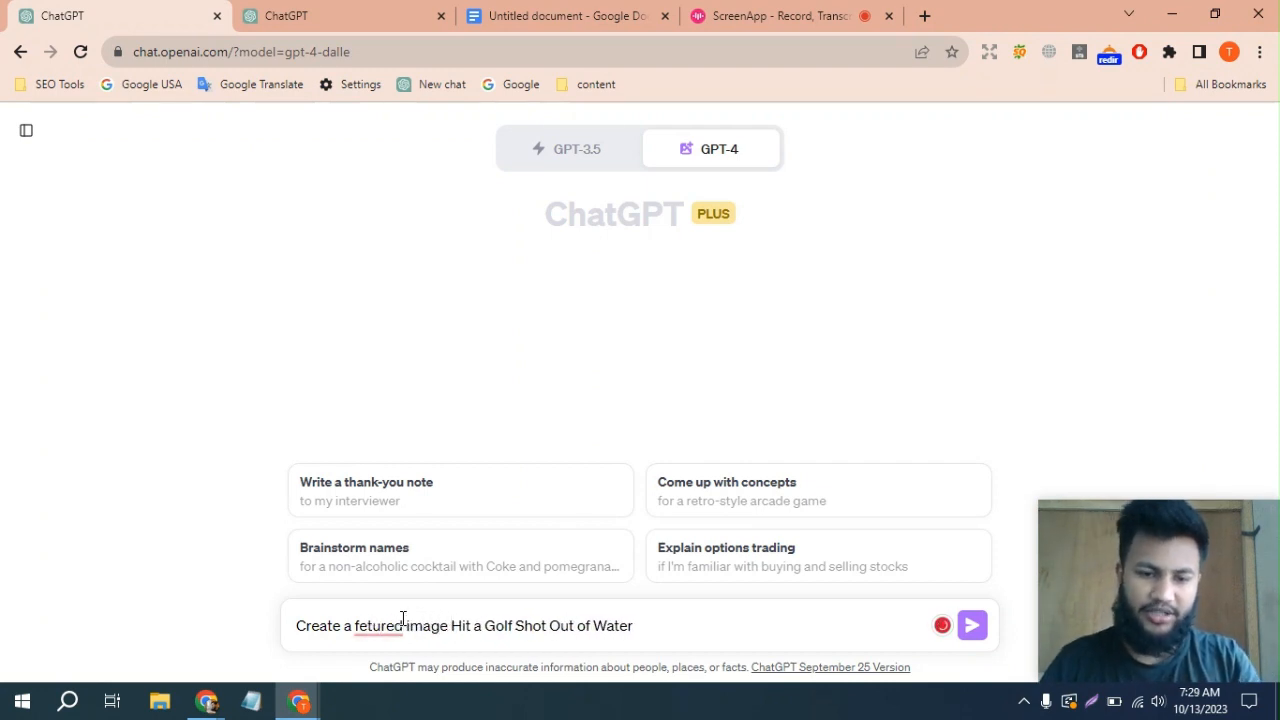
{"action": "right_click", "coordinate": [403, 619]}
{"action": "left_click", "coordinate": [386, 494]}
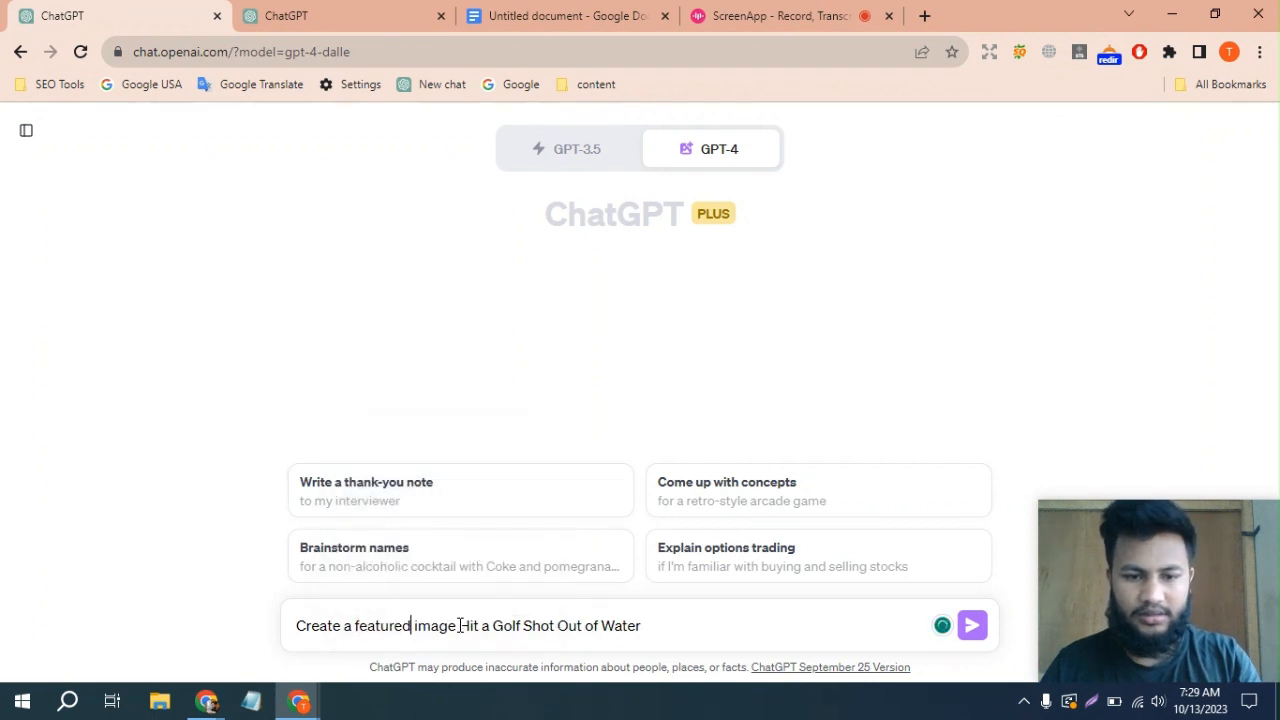
{"action": "type", "text": "showing"}
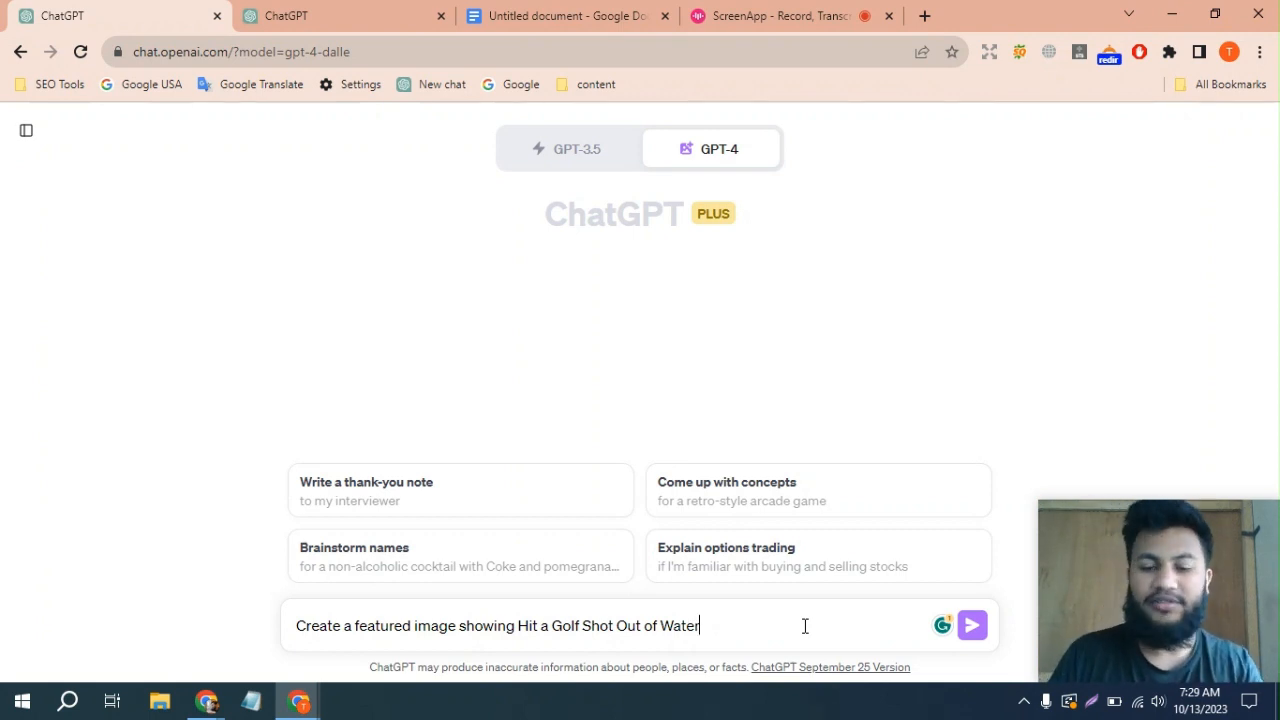
{"action": "key", "text": "Return"}
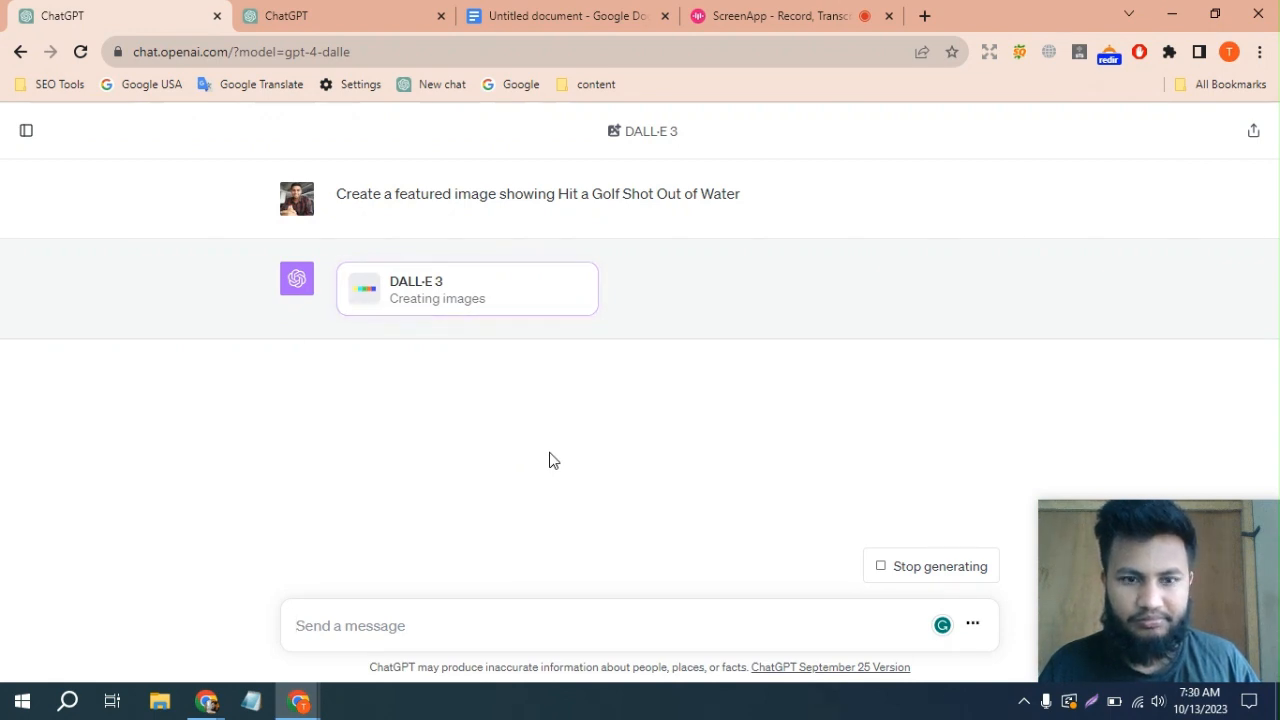
Return to the golf article and review the main step-by-step instructions heading below the introduction
{"action": "mouse_move", "coordinate": [209, 700]}
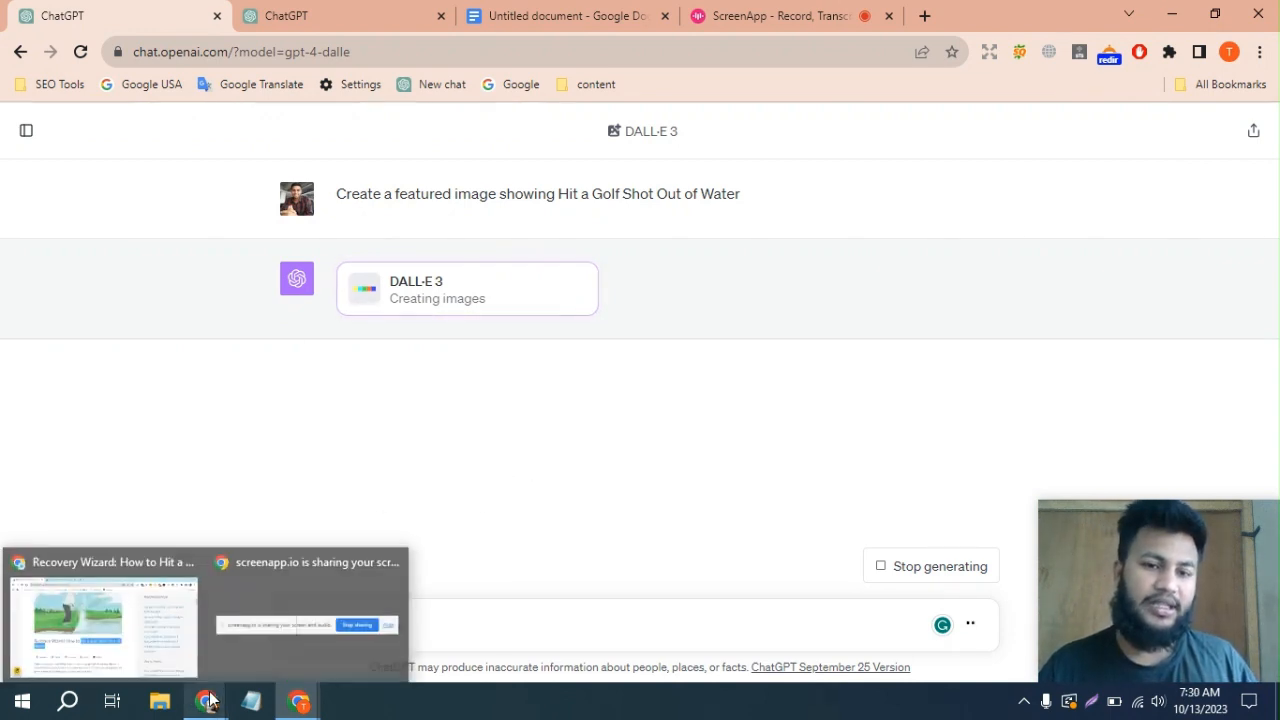
{"action": "left_click", "coordinate": [166, 594]}
{"action": "scroll", "coordinate": [312, 485], "scroll_direction": "down", "scroll_amount": 6}
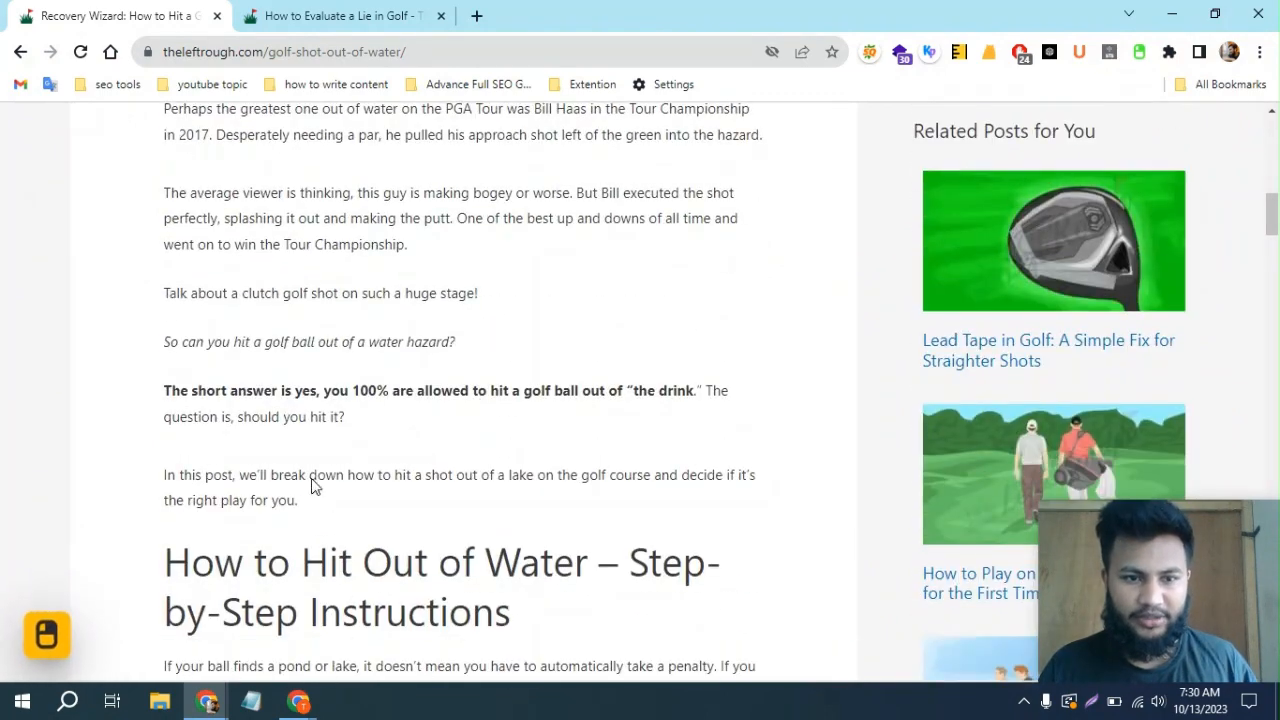
{"action": "scroll", "coordinate": [460, 437], "scroll_direction": "down", "scroll_amount": 3}
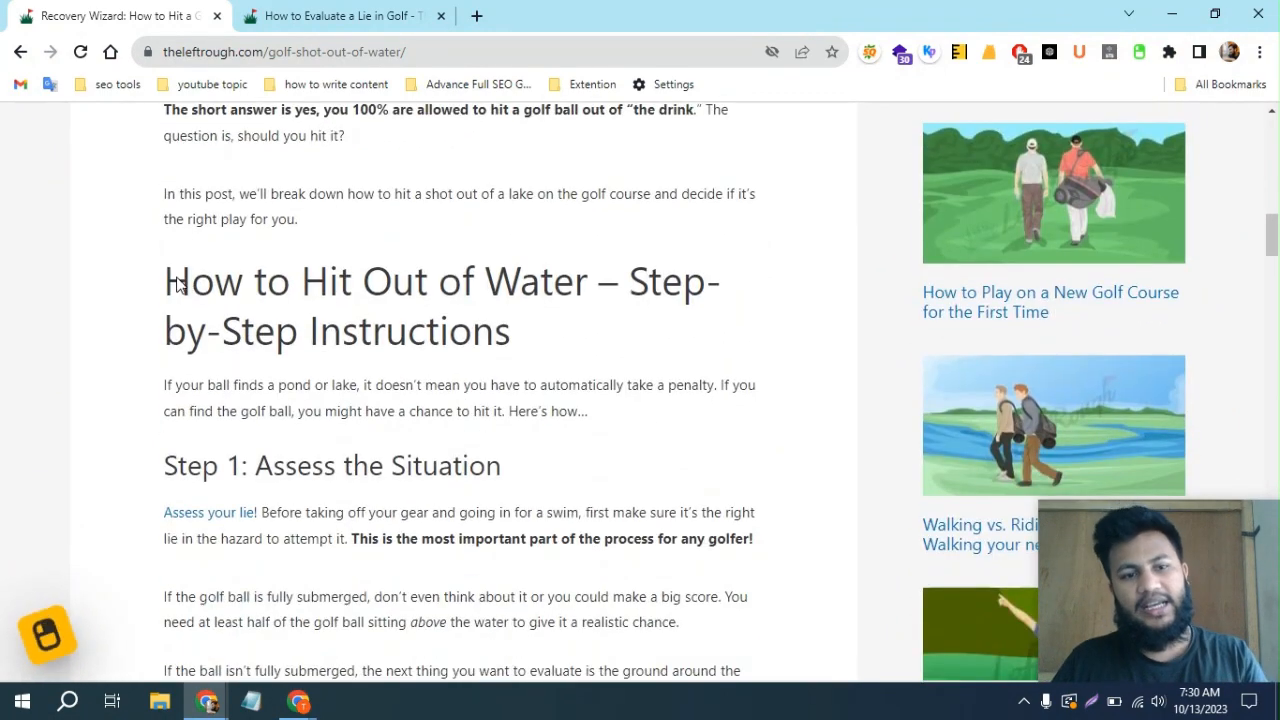
{"action": "left_click_drag", "start_coordinate": [160, 285], "coordinate": [515, 360]}
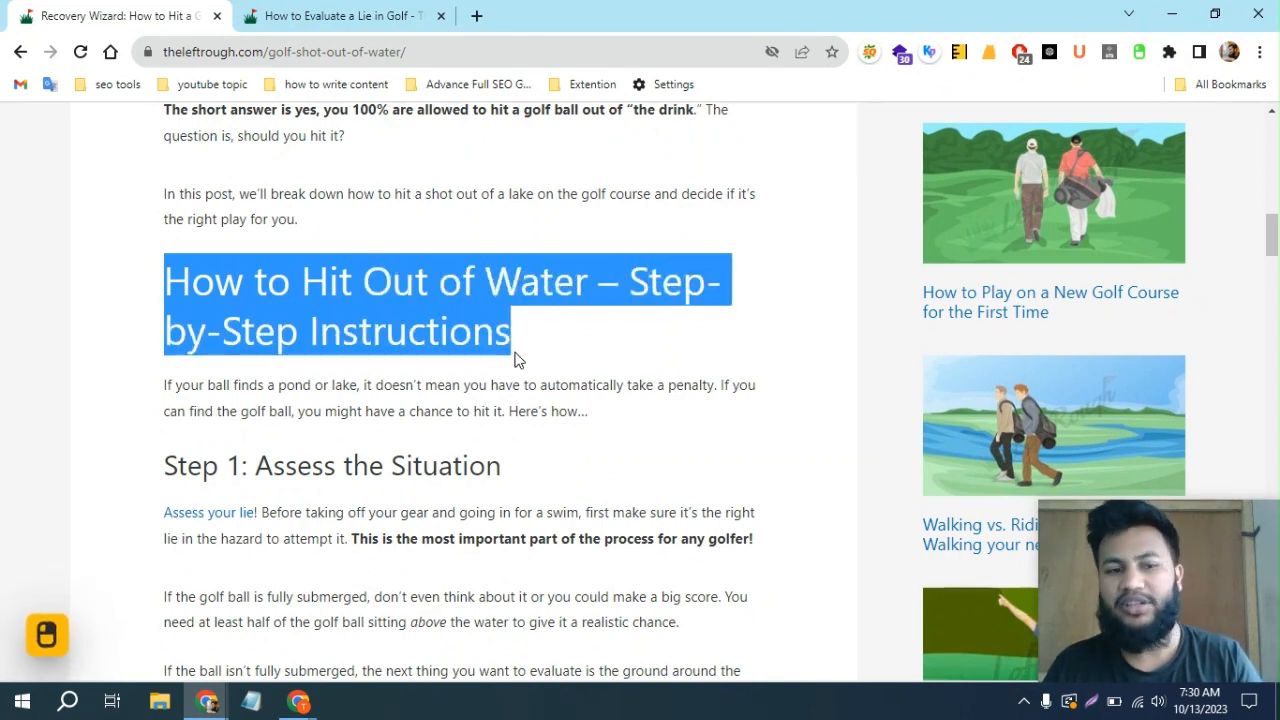
{"action": "left_click", "coordinate": [517, 360]}
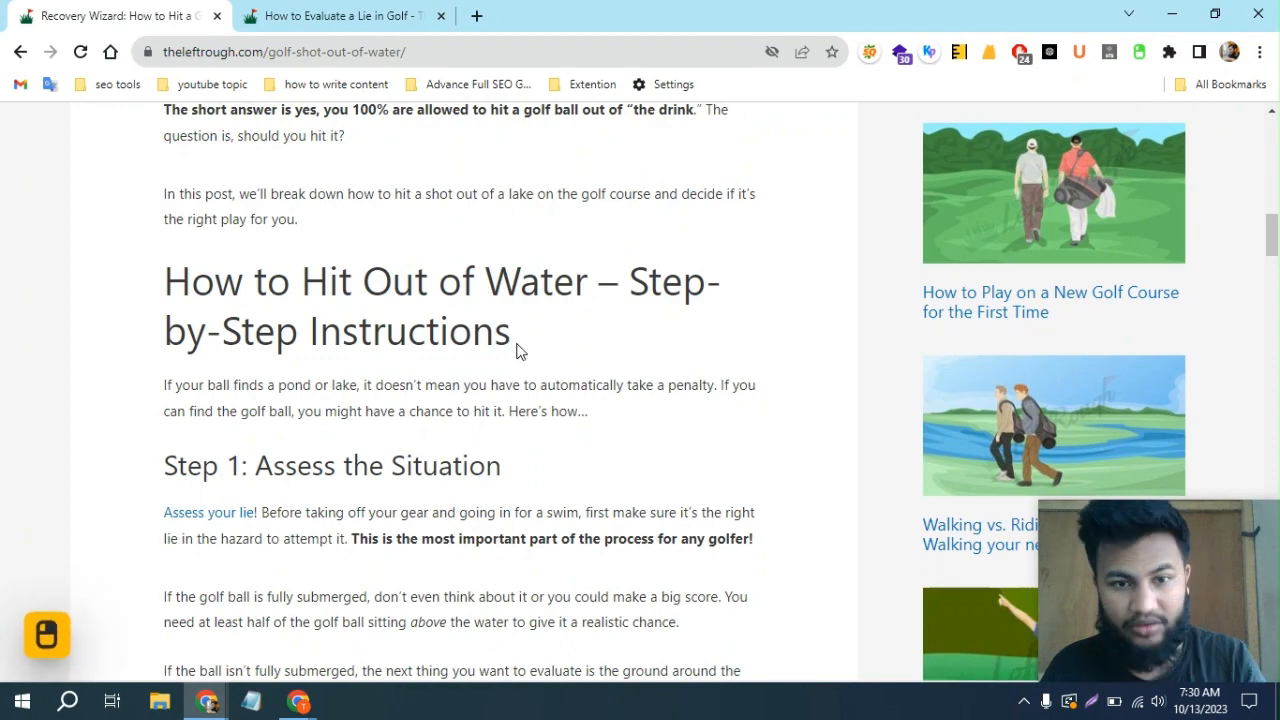
Examine the article's Step 1 and Step 2 subheadings and the illustration between them
{"action": "scroll", "coordinate": [520, 349], "scroll_direction": "down", "scroll_amount": 2}
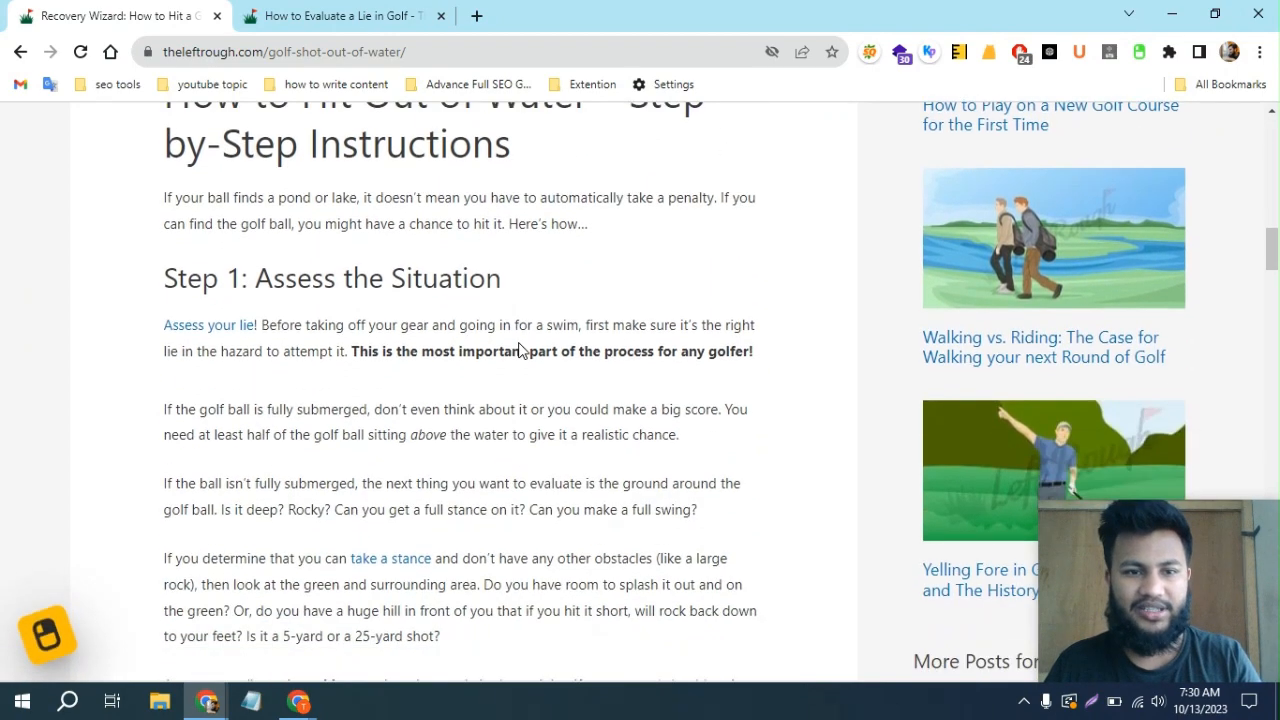
{"action": "scroll", "coordinate": [520, 349], "scroll_direction": "up", "scroll_amount": 2}
{"action": "scroll", "coordinate": [519, 345], "scroll_direction": "down", "scroll_amount": 2}
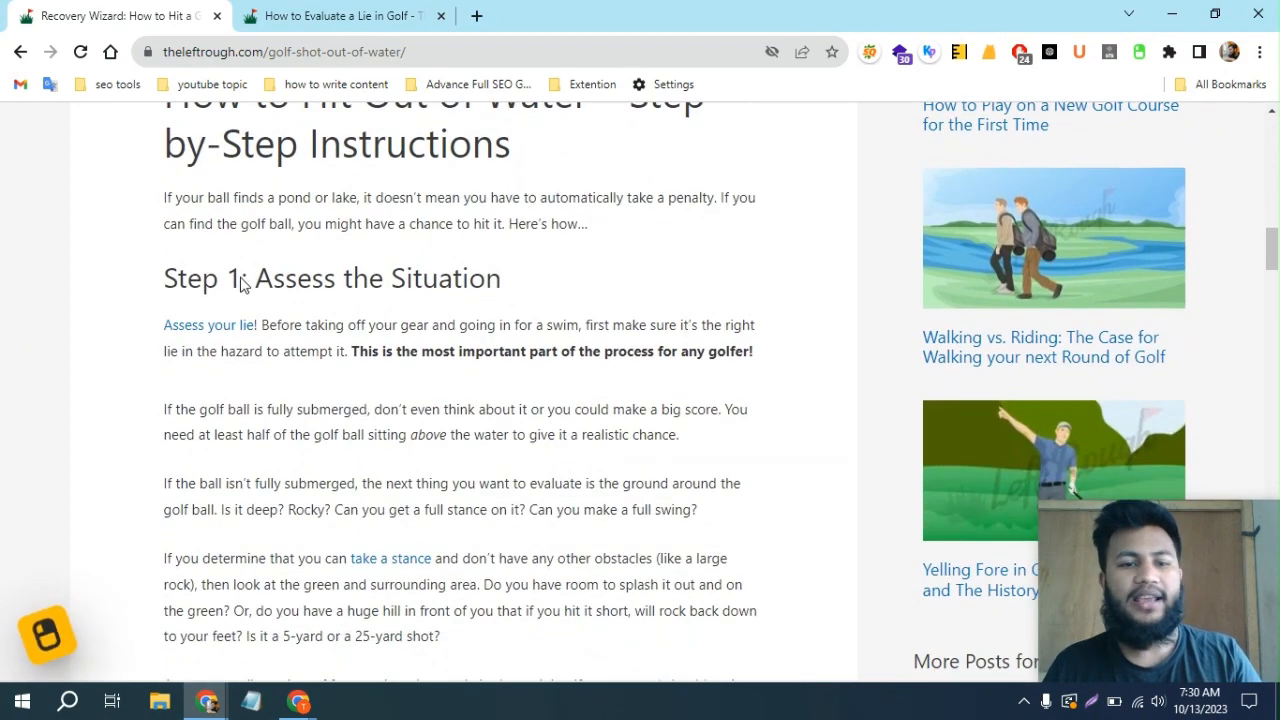
{"action": "left_click_drag", "start_coordinate": [273, 283], "coordinate": [476, 284]}
{"action": "left_click", "coordinate": [474, 284]}
{"action": "scroll", "coordinate": [476, 288], "scroll_direction": "down", "scroll_amount": 4}
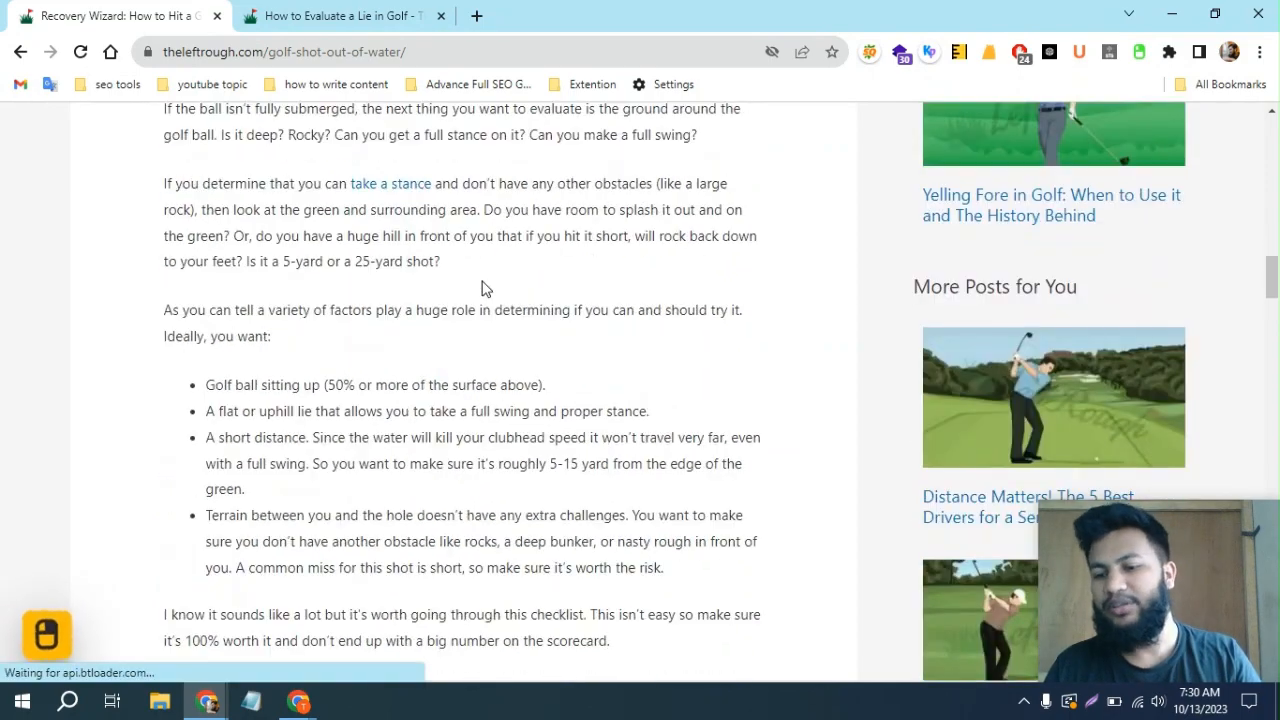
{"action": "scroll", "coordinate": [479, 293], "scroll_direction": "up", "scroll_amount": 3}
{"action": "scroll", "coordinate": [479, 293], "scroll_direction": "down", "scroll_amount": 12}
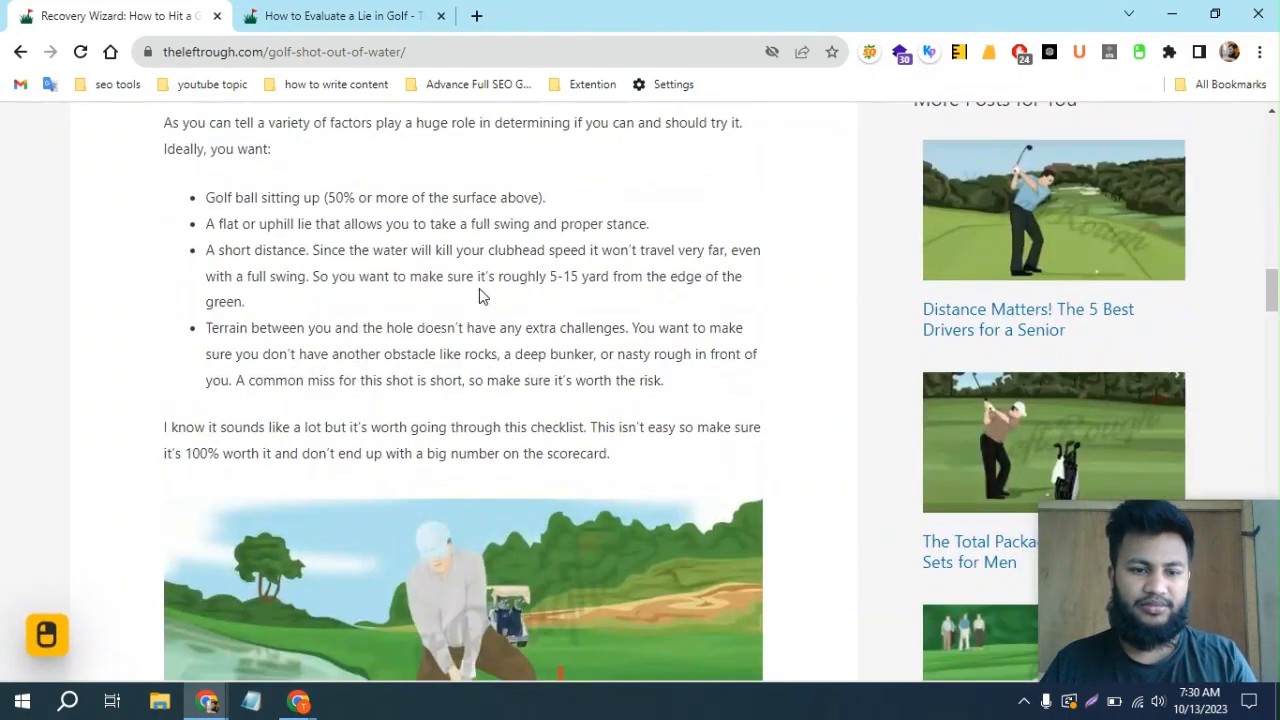
{"action": "scroll", "coordinate": [479, 297], "scroll_direction": "up", "scroll_amount": 4}
{"action": "left_click_drag", "start_coordinate": [262, 372], "coordinate": [163, 372]}
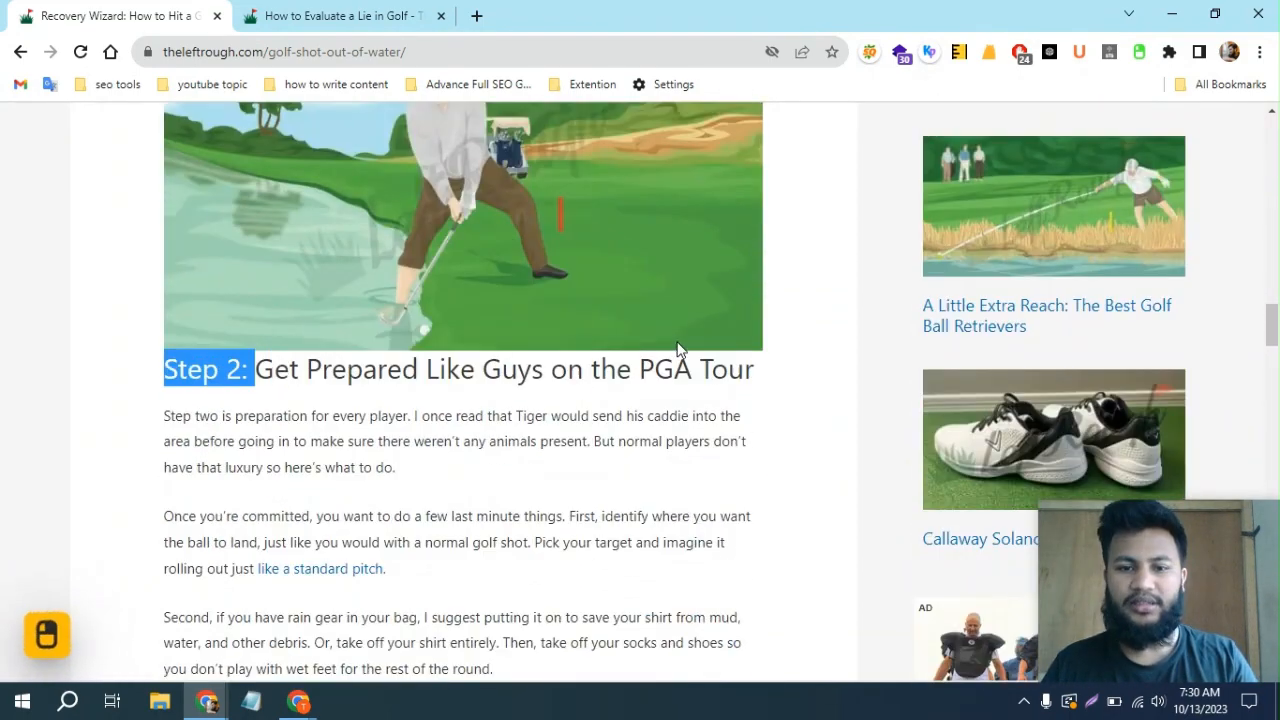
Copy the article's main heading "How to Hit Out of Water – Step-by-Step Instructions" into the blank Notepad note
{"action": "scroll", "coordinate": [622, 368], "scroll_direction": "down", "scroll_amount": 5}
{"action": "scroll", "coordinate": [622, 368], "scroll_direction": "down", "scroll_amount": 2}
{"action": "scroll", "coordinate": [403, 334], "scroll_direction": "up", "scroll_amount": 14}
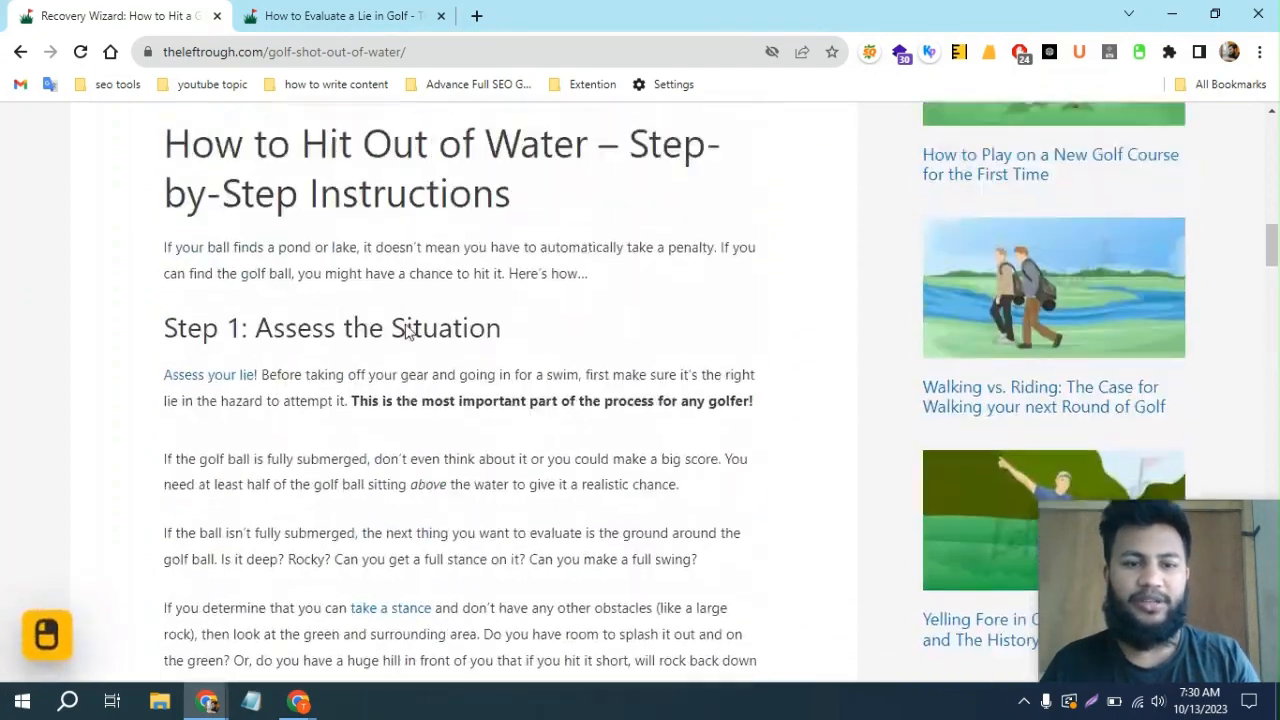
{"action": "left_click_drag", "start_coordinate": [164, 186], "coordinate": [511, 242]}
{"action": "key", "text": "ctrl+c"}
{"action": "left_click", "coordinate": [253, 700]}
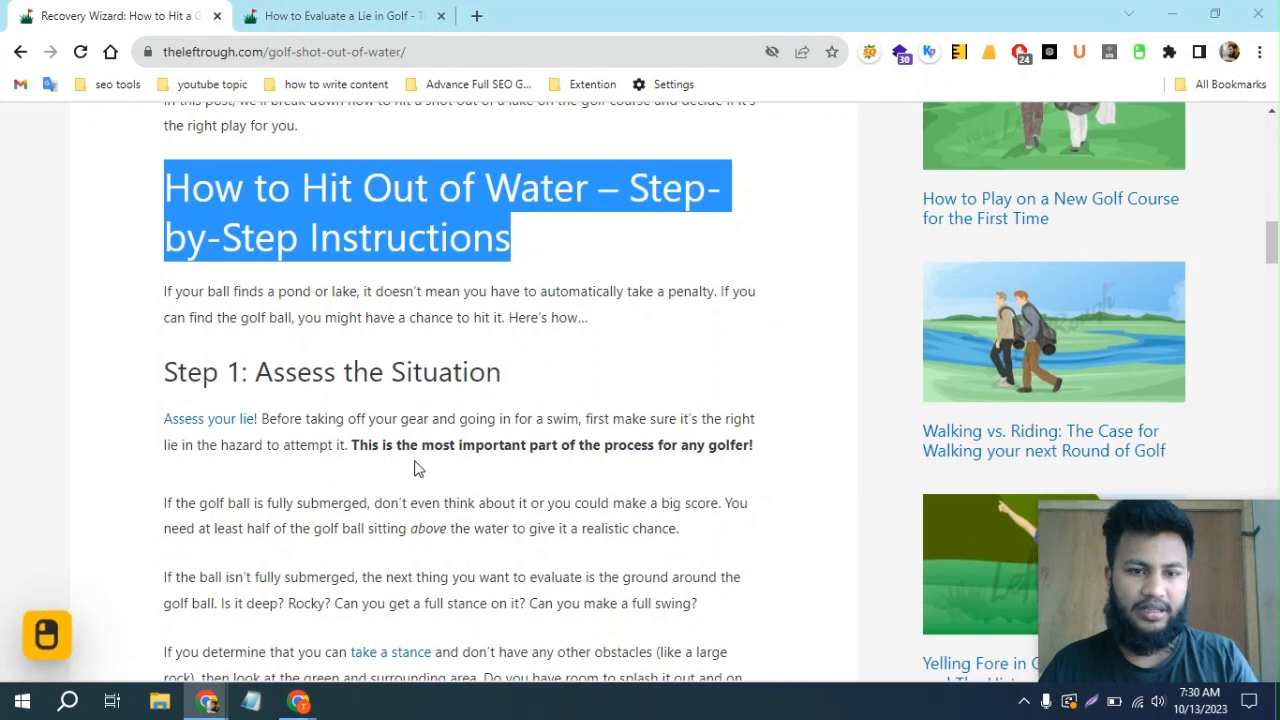
{"action": "key", "text": "ctrl+v"}
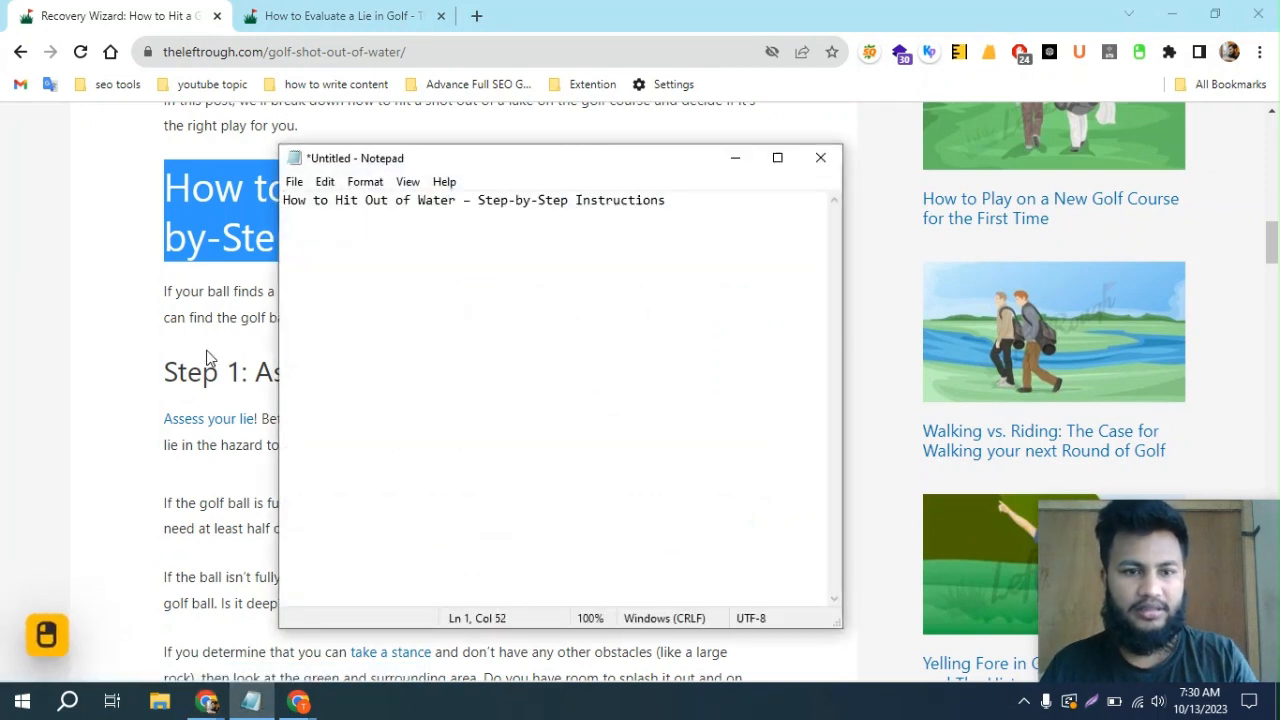
Copy the subheading "Step 1: Assess the Situation" from the article onto a new line of the Notepad note
{"action": "left_click", "coordinate": [247, 383]}
{"action": "left_click_drag", "start_coordinate": [166, 374], "coordinate": [508, 374]}
{"action": "key", "text": "ctrl+c"}
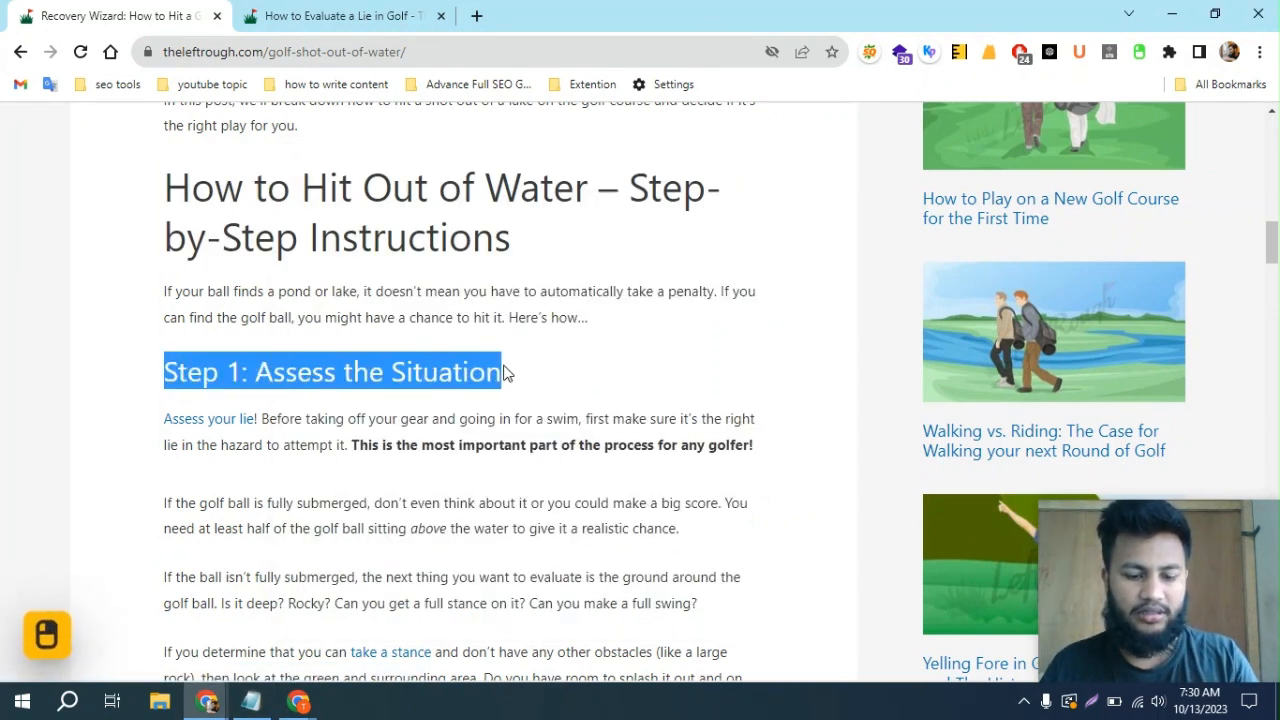
{"action": "left_click", "coordinate": [251, 702]}
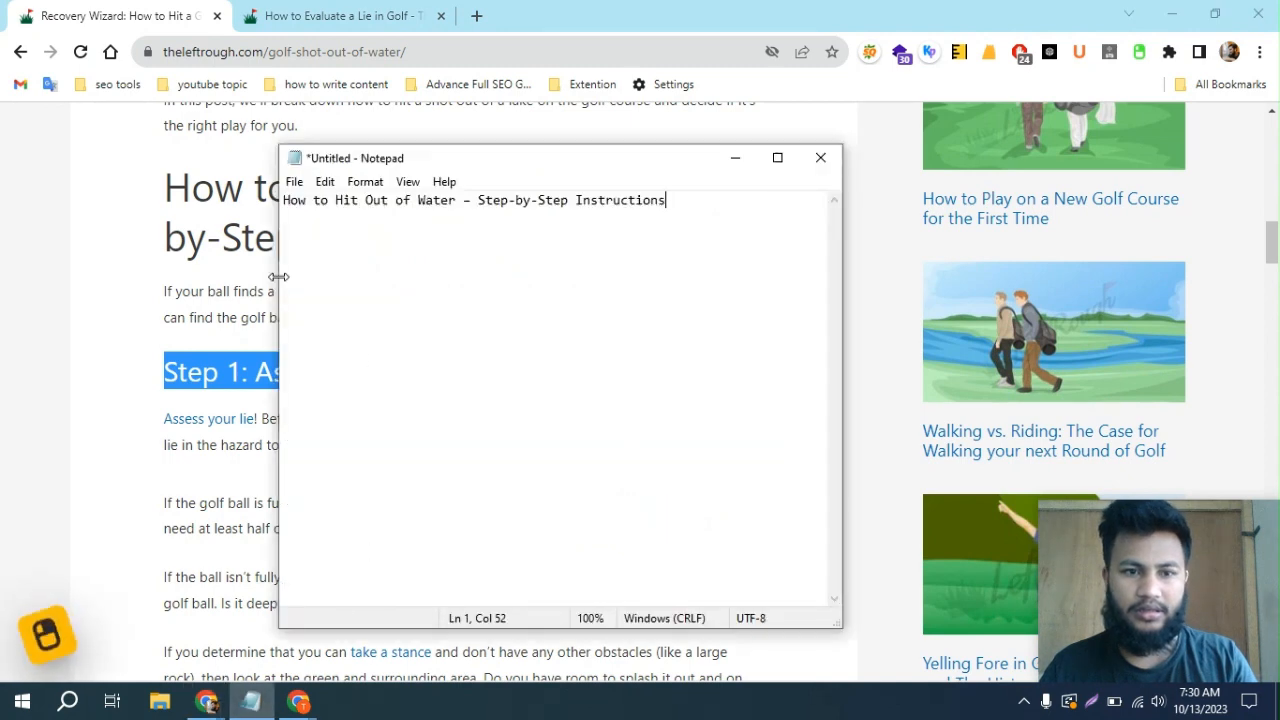
{"action": "left_click", "coordinate": [293, 222]}
{"action": "key", "text": "Return"}
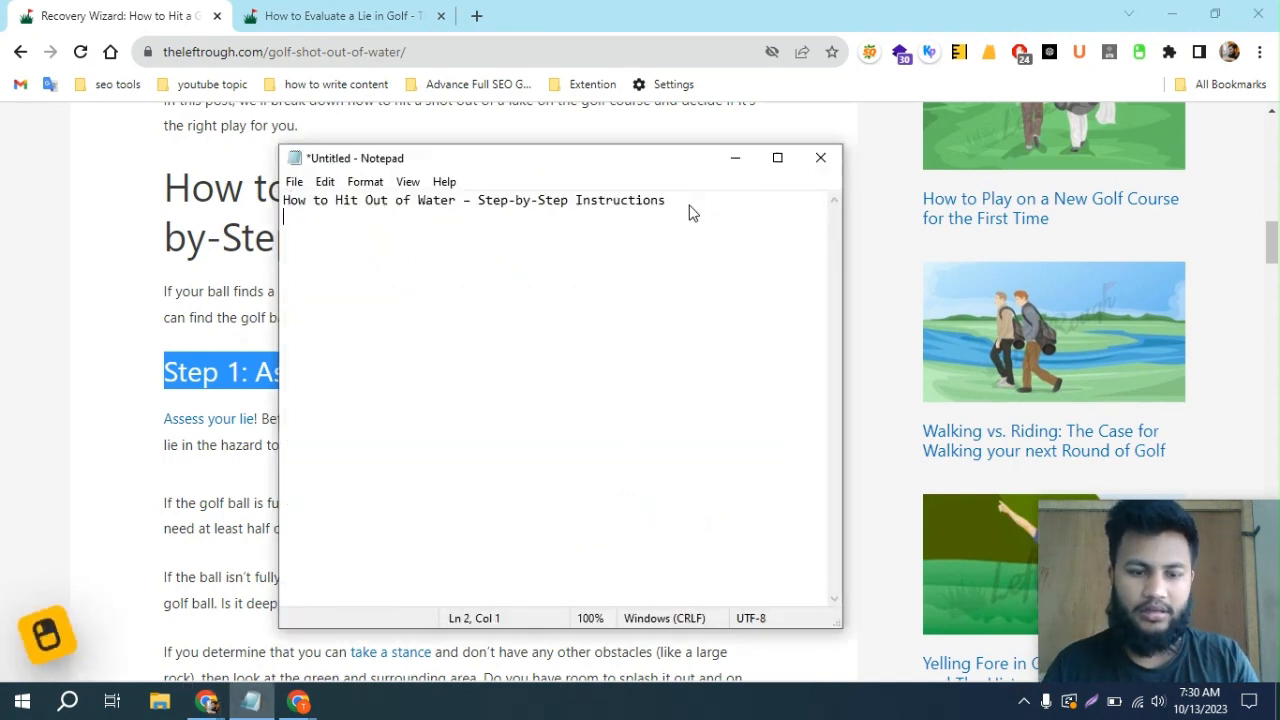
{"action": "key", "text": "ctrl+v"}
Add the article's subheading "Step 2: Get Prepared Like Guys on the PGA Tour" as the next line in Notepad
{"action": "left_click", "coordinate": [171, 522]}
{"action": "scroll", "coordinate": [352, 455], "scroll_direction": "down", "scroll_amount": 2}
{"action": "scroll", "coordinate": [352, 455], "scroll_direction": "down", "scroll_amount": 10}
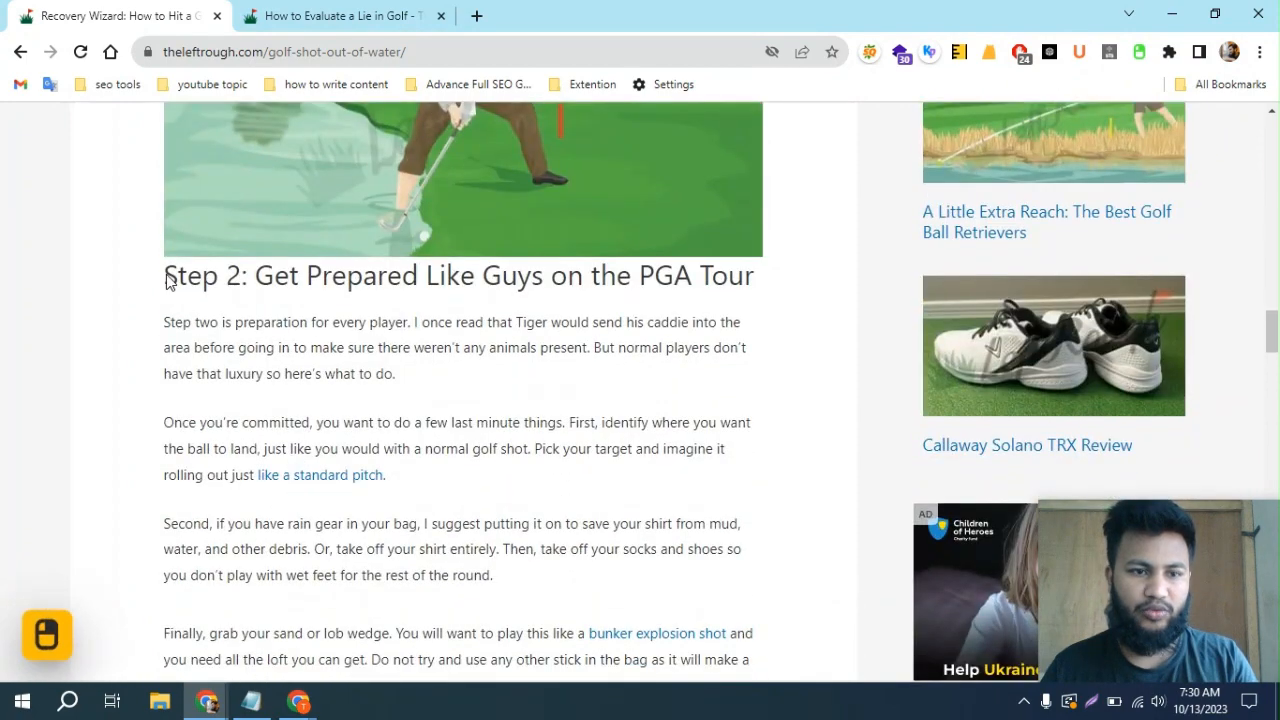
{"action": "left_click_drag", "start_coordinate": [167, 282], "coordinate": [757, 277]}
{"action": "key", "text": "ctrl+c"}
{"action": "left_click", "coordinate": [252, 702]}
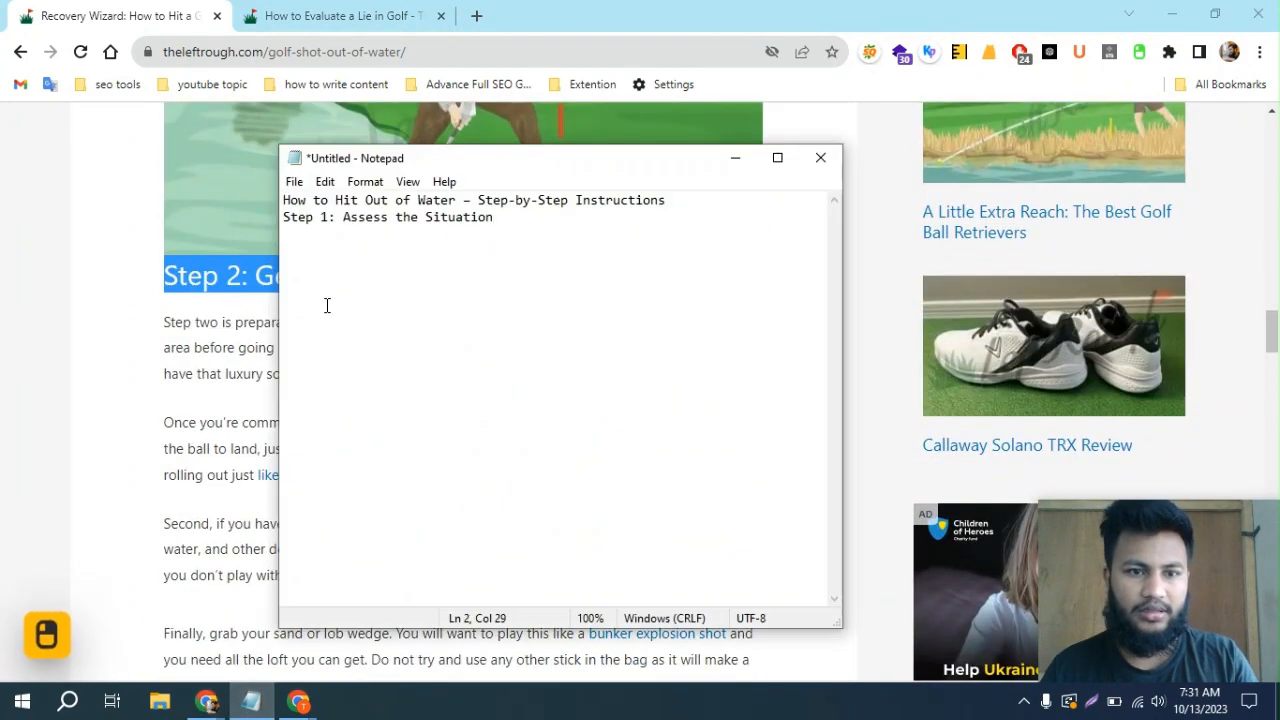
{"action": "key", "text": "Return"}
{"action": "key", "text": "ctrl+v"}
Copy only "Step 3: Take Practice Swings" from the third subheading and add it as a new line in Notepad
{"action": "left_click", "coordinate": [190, 375]}
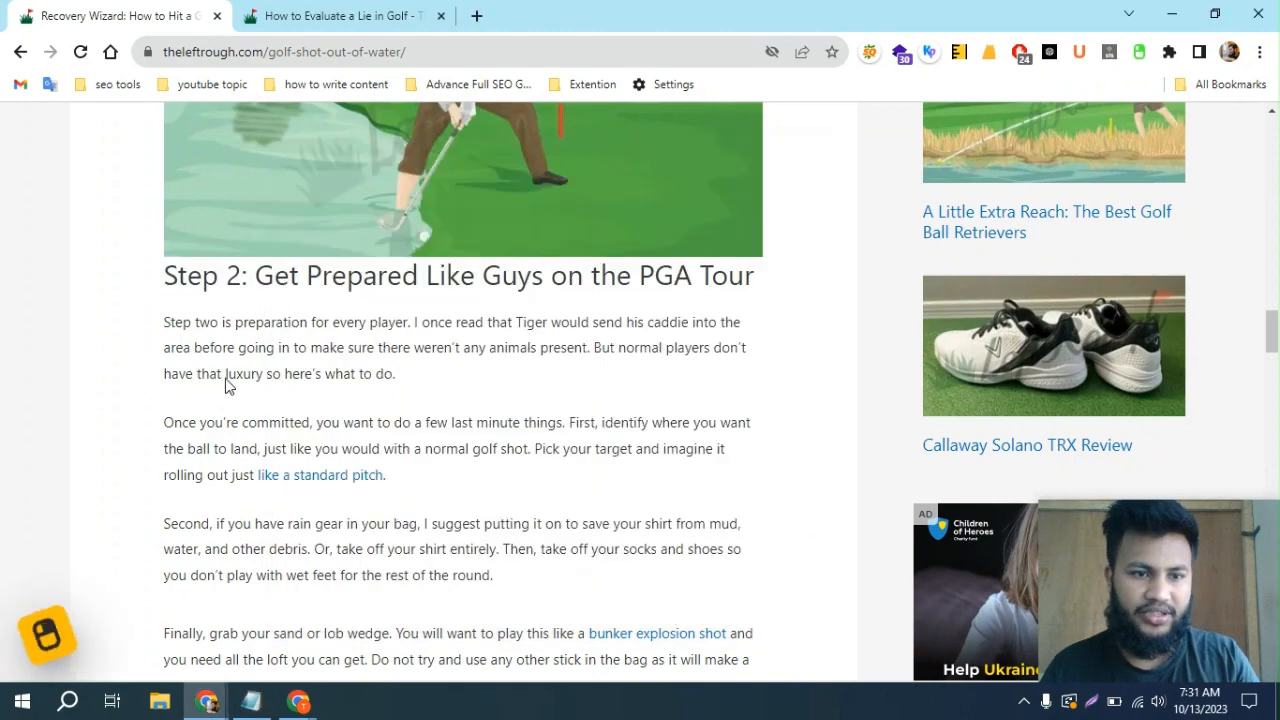
{"action": "scroll", "coordinate": [240, 380], "scroll_direction": "down", "scroll_amount": 5}
{"action": "left_click_drag", "start_coordinate": [160, 272], "coordinate": [510, 290]}
{"action": "key", "text": "ctrl+c"}
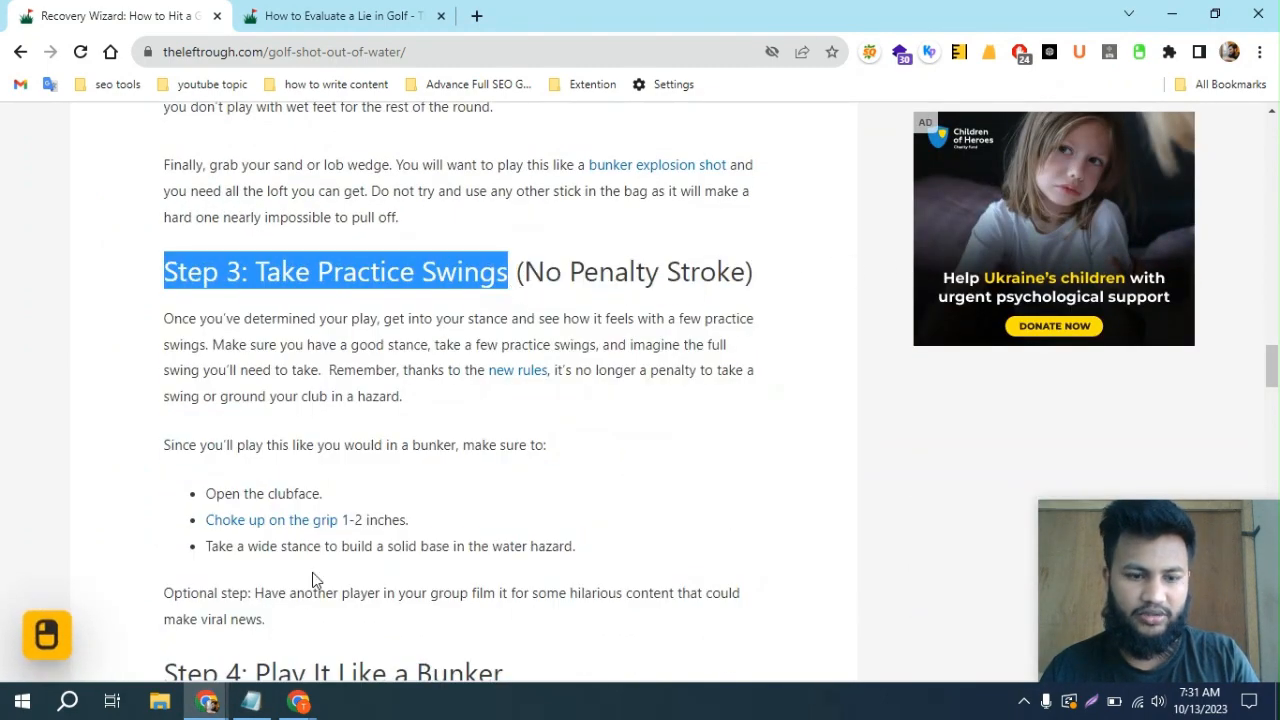
{"action": "left_click", "coordinate": [251, 701]}
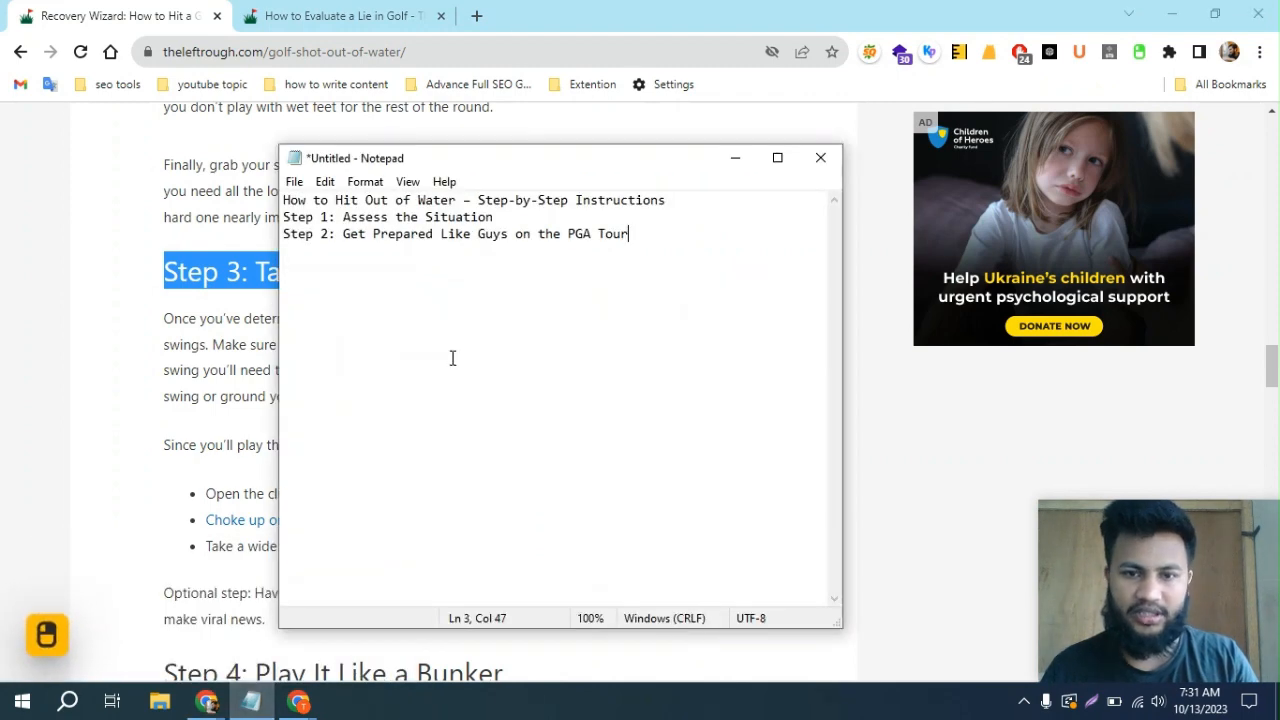
{"action": "key", "text": "Return"}
{"action": "key", "text": "ctrl+v"}
Add the article's subheading "Step 4: Play It Like a Bunker" on its own line in Notepad
{"action": "left_click", "coordinate": [151, 406]}
{"action": "scroll", "coordinate": [333, 398], "scroll_direction": "down", "scroll_amount": 4}
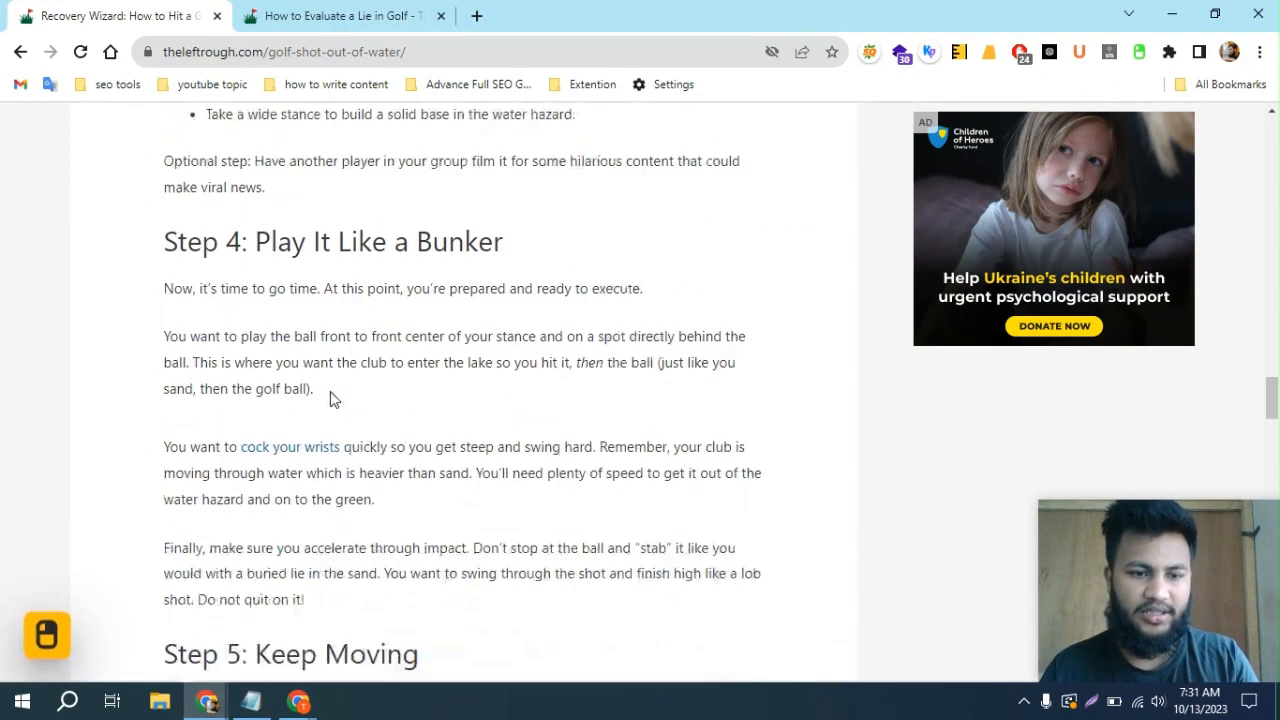
{"action": "left_click_drag", "start_coordinate": [170, 210], "coordinate": [512, 206]}
{"action": "key", "text": "ctrl+c"}
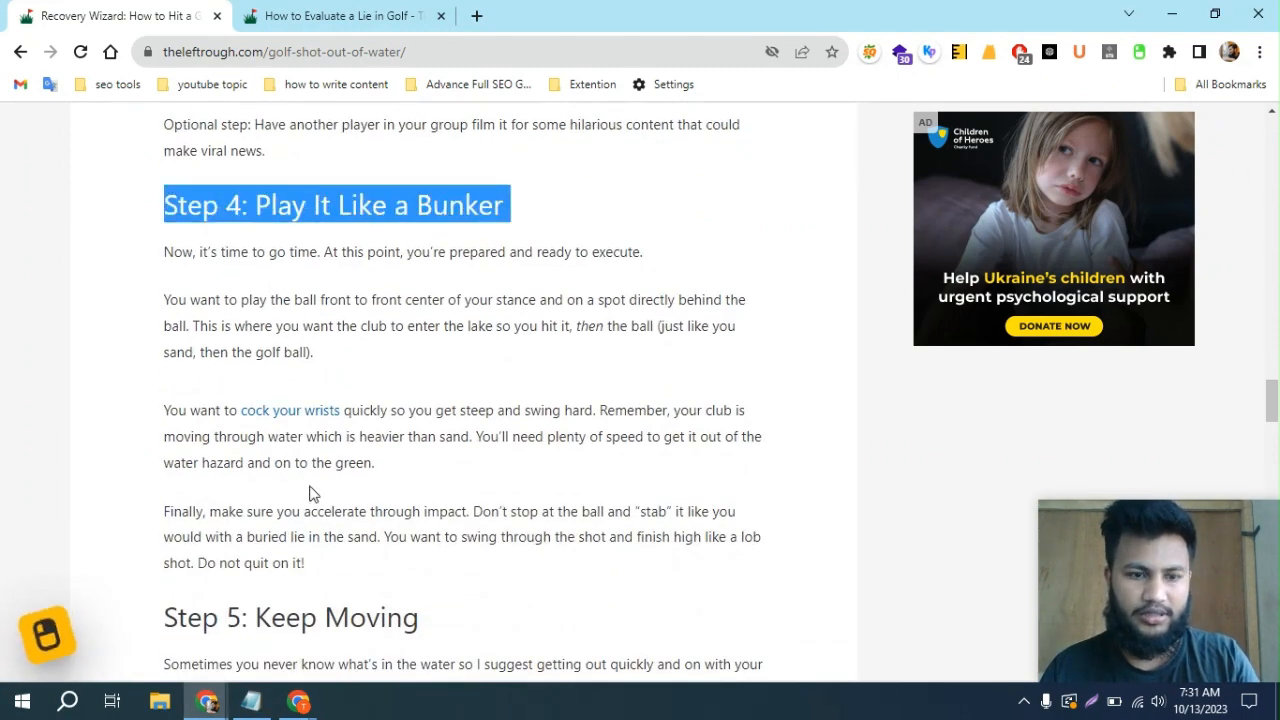
{"action": "left_click", "coordinate": [251, 701]}
{"action": "key", "text": "Return"}
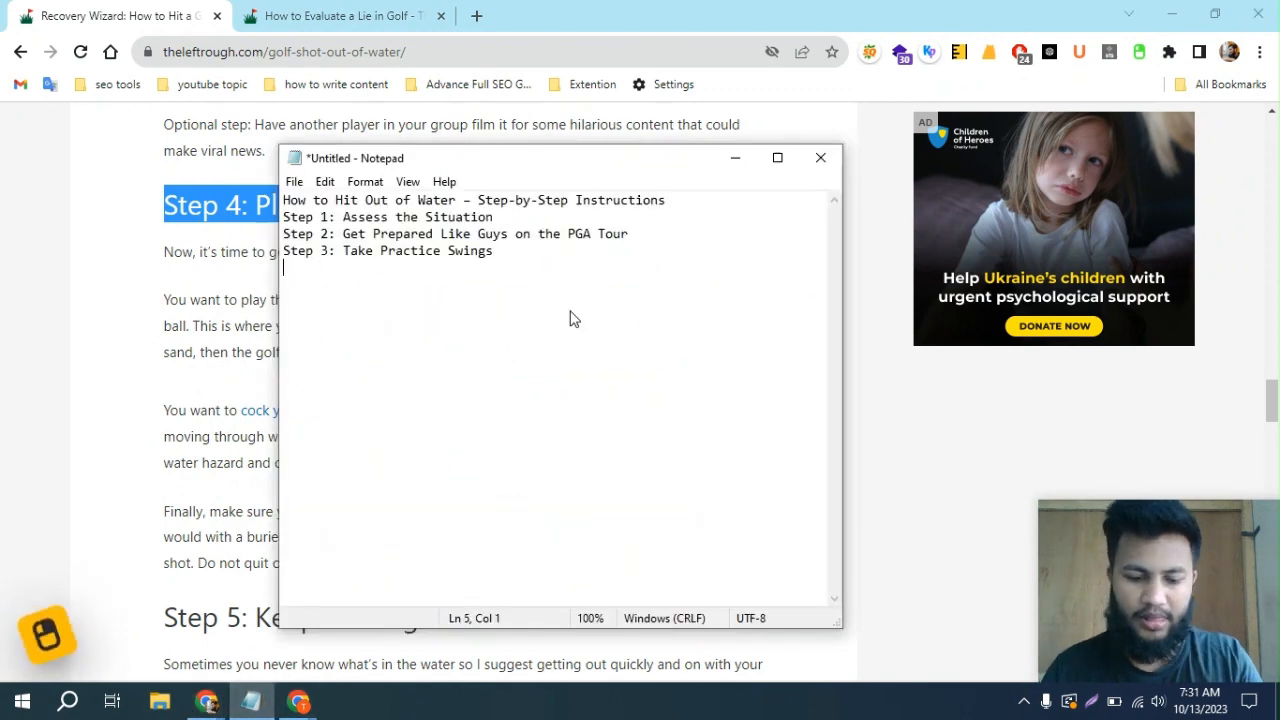
{"action": "key", "text": "ctrl+v"}
Copy the subheading "Step 5: Keep Moving" from the article to the end of the Notepad list
{"action": "left_click", "coordinate": [214, 449]}
{"action": "scroll", "coordinate": [243, 443], "scroll_direction": "down", "scroll_amount": 4}
{"action": "left_click_drag", "start_coordinate": [165, 243], "coordinate": [426, 247]}
{"action": "key", "text": "ctrl+c"}
{"action": "left_click", "coordinate": [251, 701]}
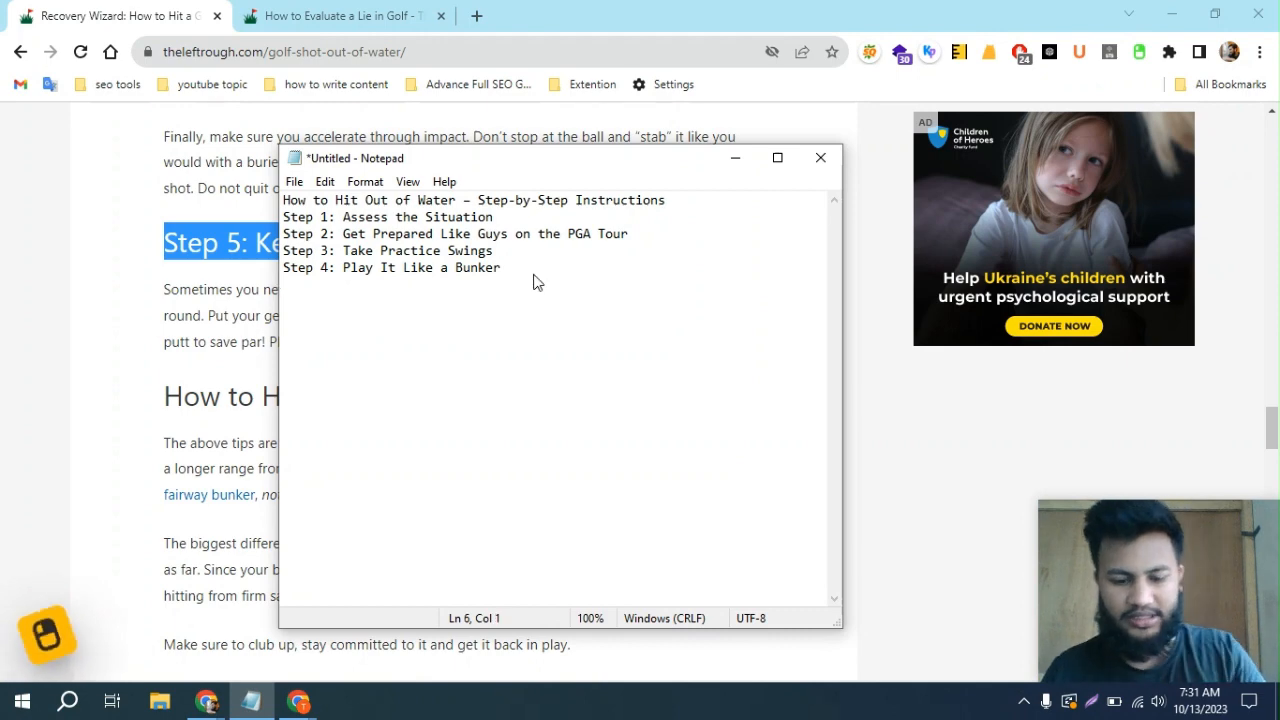
{"action": "key", "text": "ctrl+v"}
Copy the whole list of headings in Notepad and switch to the ChatGPT window
{"action": "left_click_drag", "start_coordinate": [457, 284], "coordinate": [285, 203]}
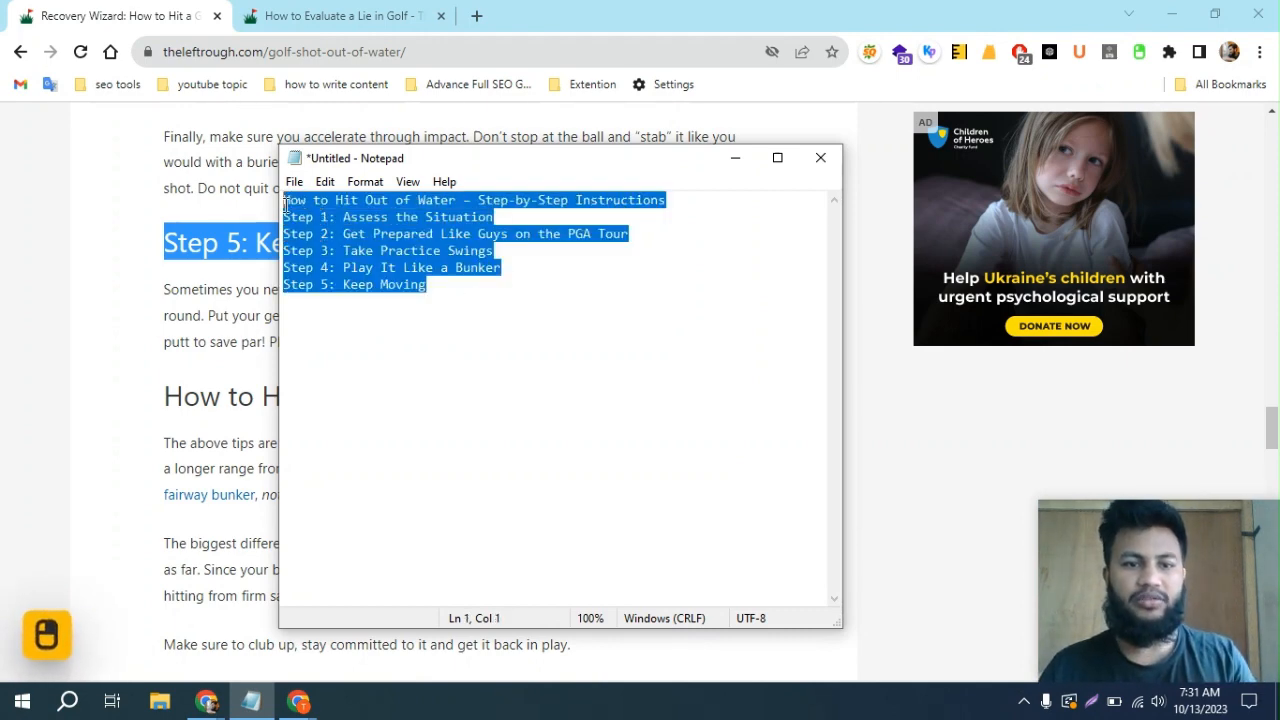
{"action": "right_click", "coordinate": [345, 212]}
{"action": "left_click", "coordinate": [417, 277]}
{"action": "left_click", "coordinate": [114, 397]}
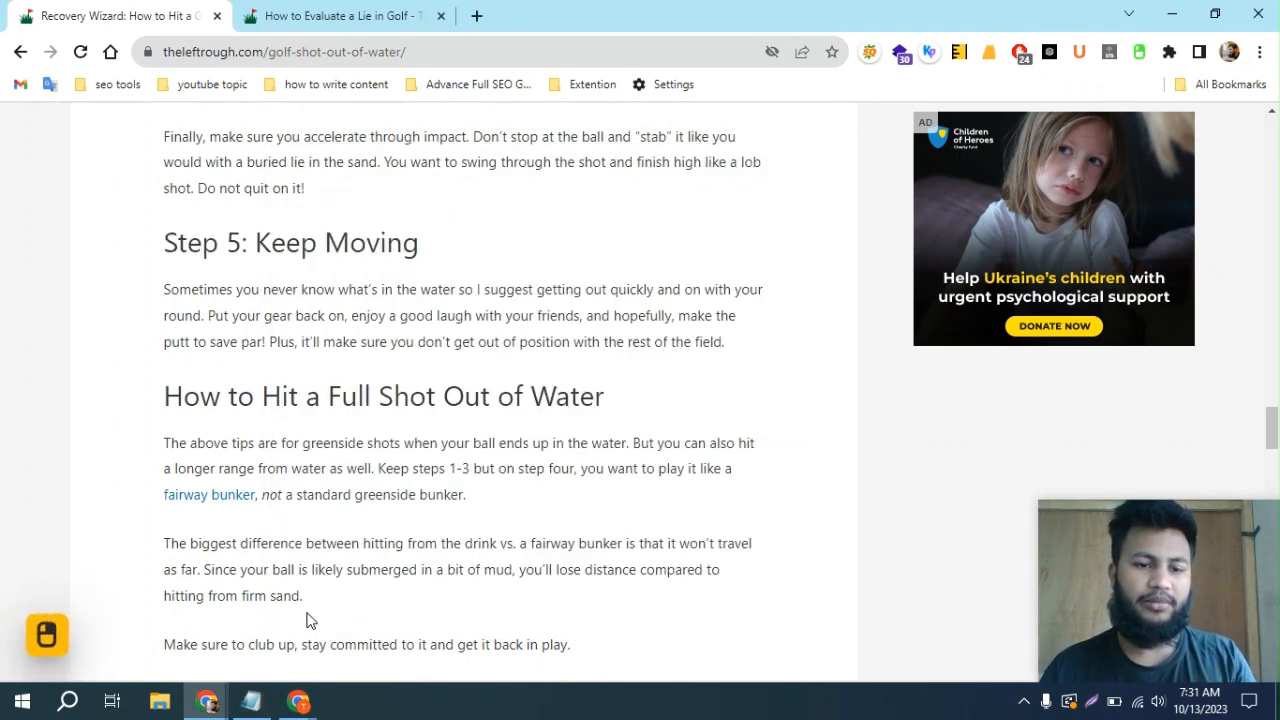
{"action": "mouse_move", "coordinate": [298, 701]}
{"action": "left_click", "coordinate": [266, 650]}
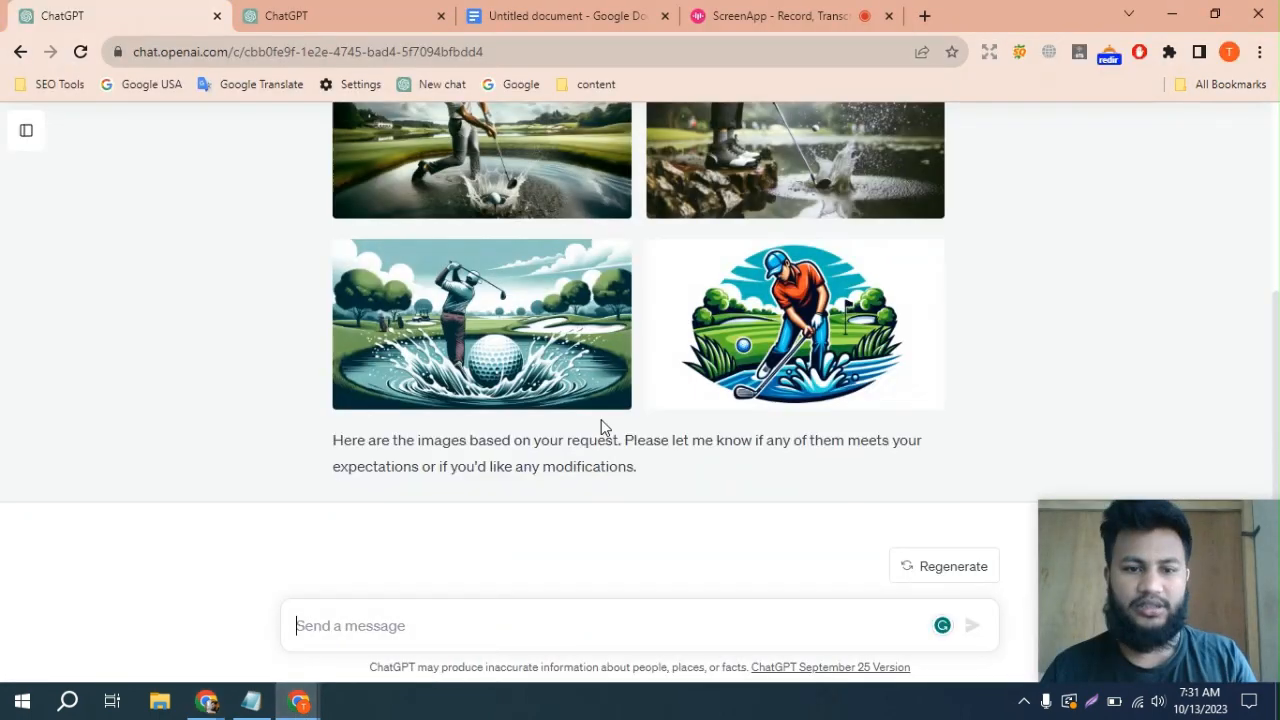
Review the featured-image prompt and the four generated golf images in the conversation
{"action": "scroll", "coordinate": [614, 432], "scroll_direction": "up", "scroll_amount": 3}
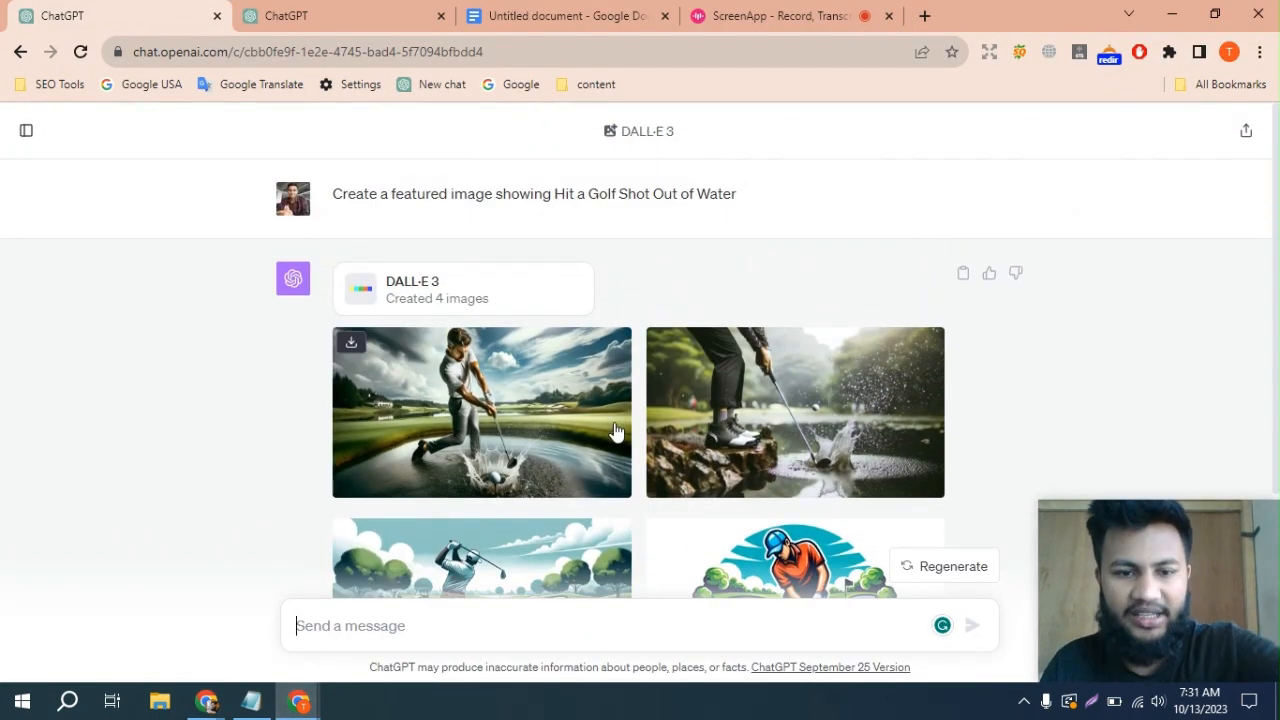
{"action": "scroll", "coordinate": [540, 370], "scroll_direction": "down", "scroll_amount": 2}
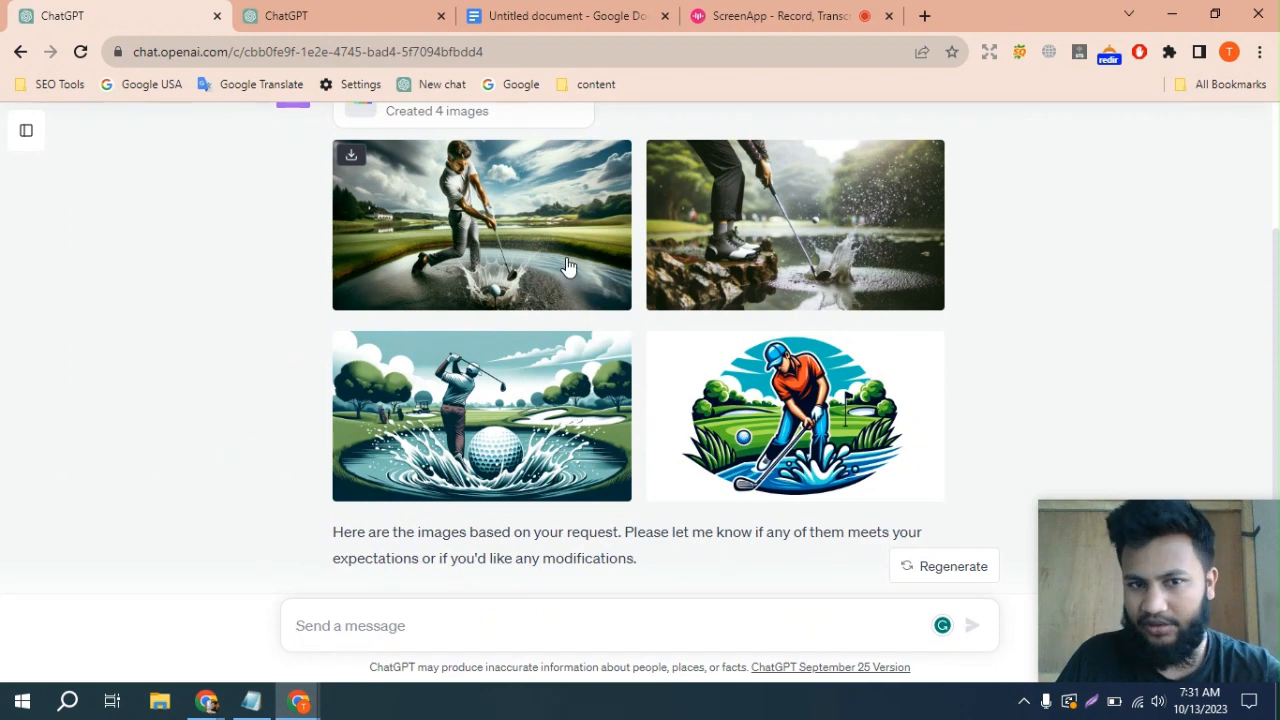
{"action": "scroll", "coordinate": [517, 279], "scroll_direction": "up", "scroll_amount": 2}
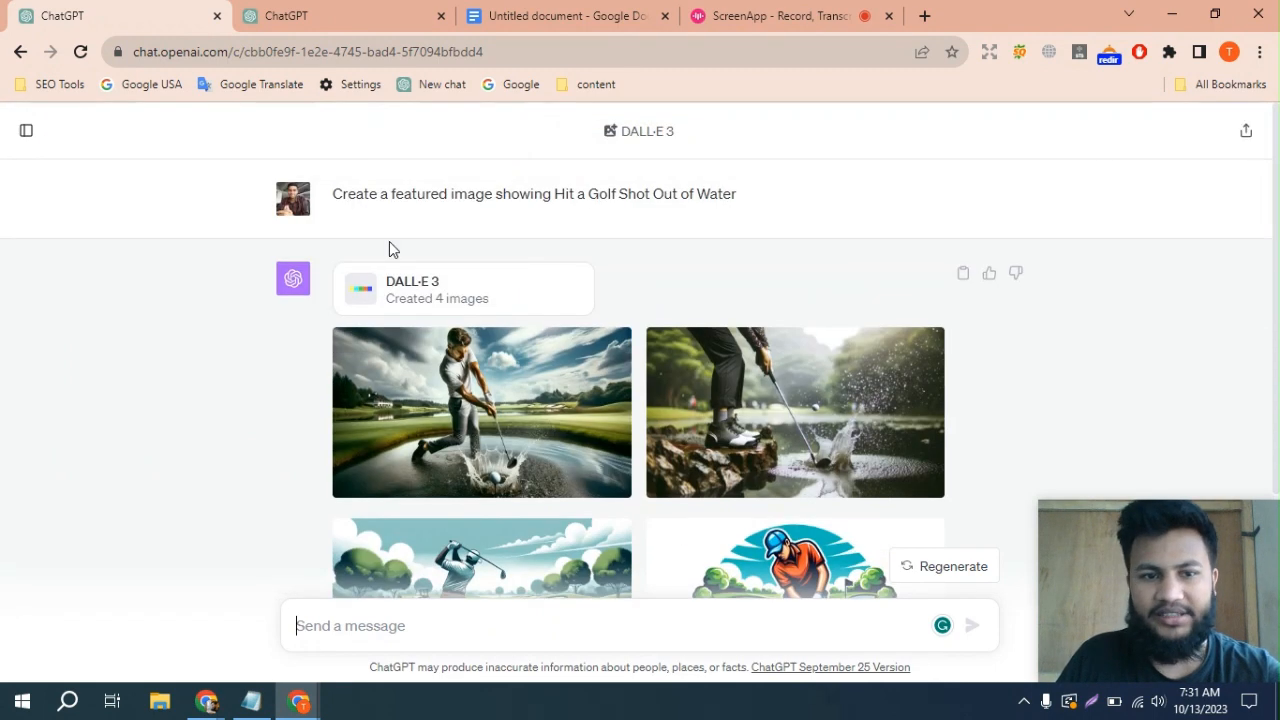
{"action": "left_click_drag", "start_coordinate": [334, 194], "coordinate": [726, 196]}
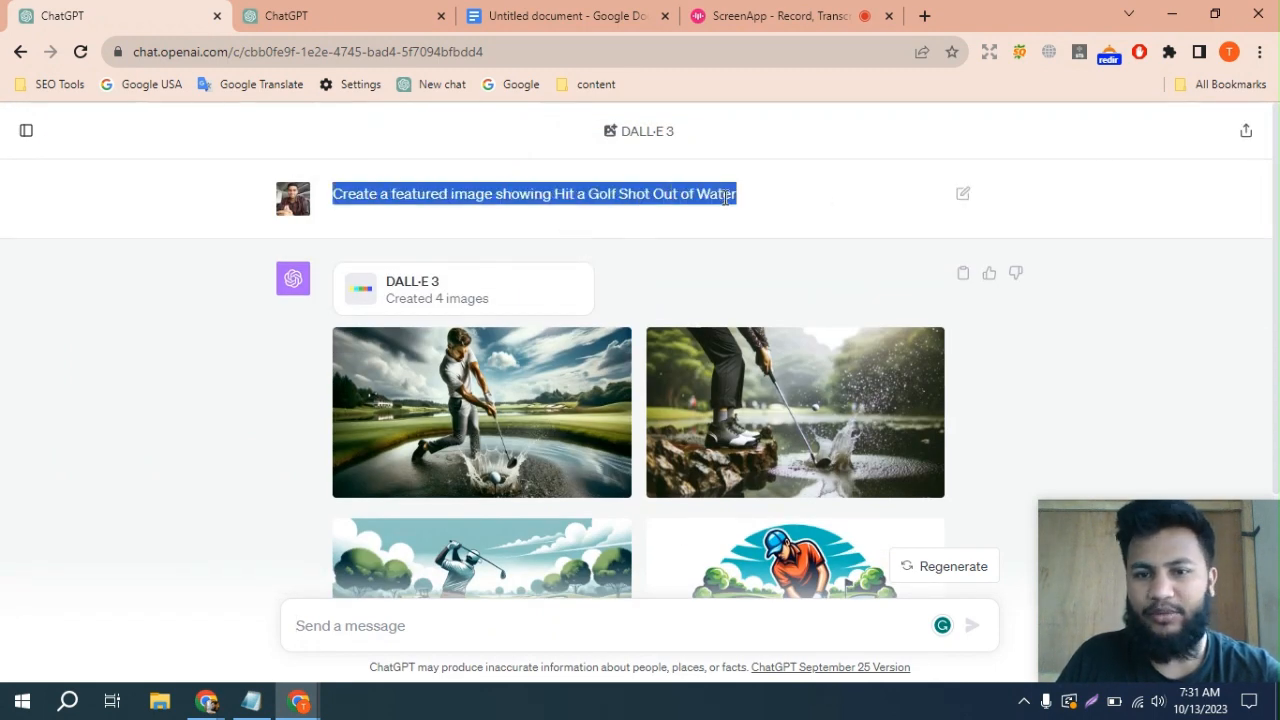
{"action": "left_click", "coordinate": [622, 232]}
{"action": "scroll", "coordinate": [563, 297], "scroll_direction": "down", "scroll_amount": 2}
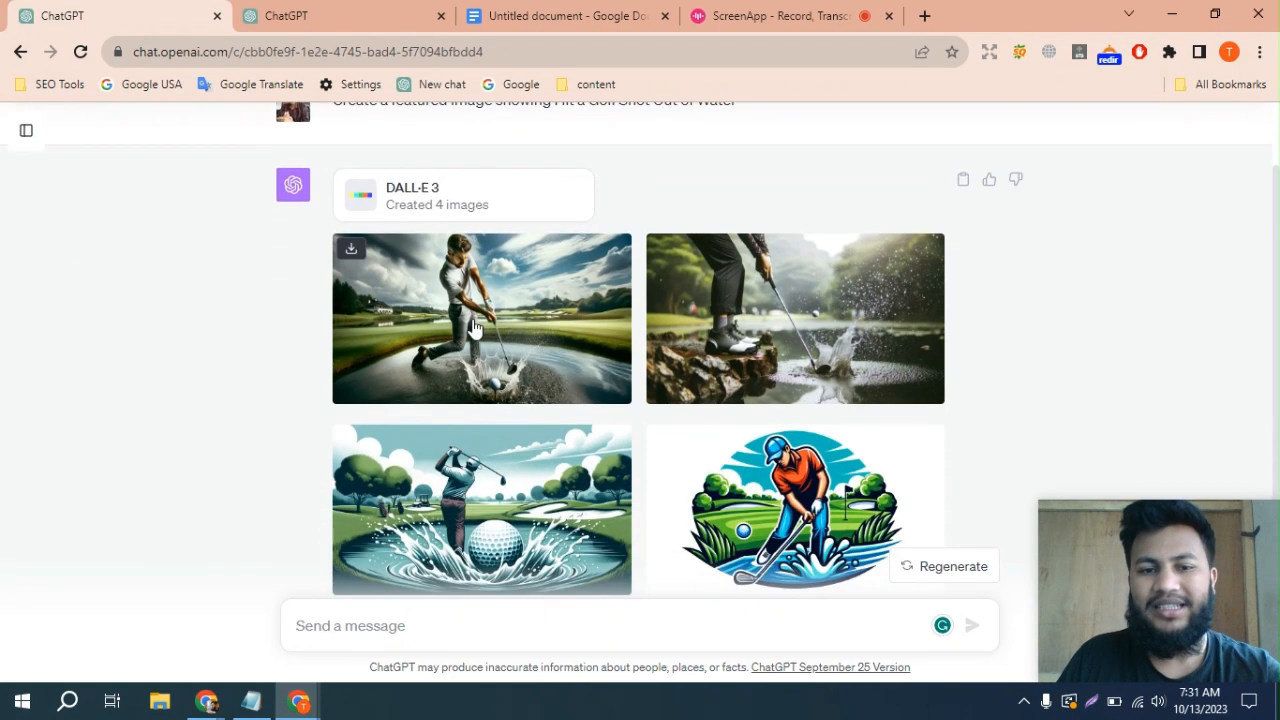
View each of the four generated images enlarged with its detailed prompt, and close the viewer
{"action": "left_click", "coordinate": [485, 325]}
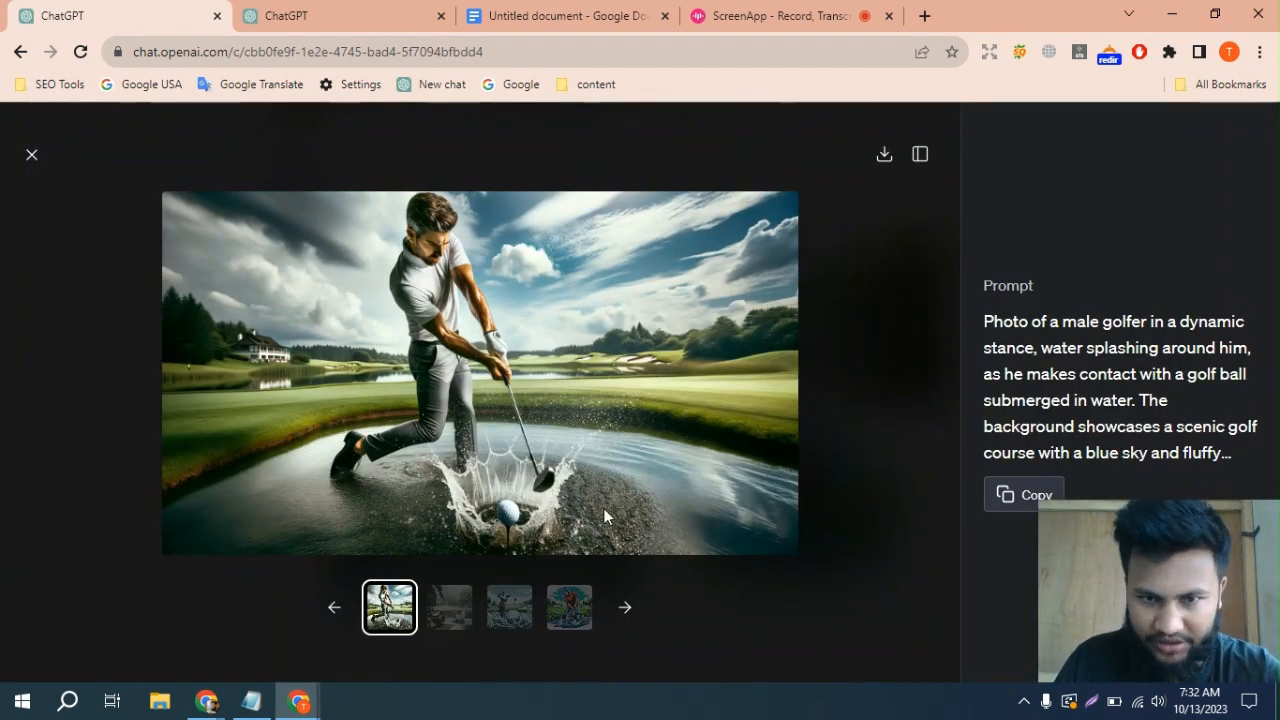
{"action": "left_click", "coordinate": [460, 610]}
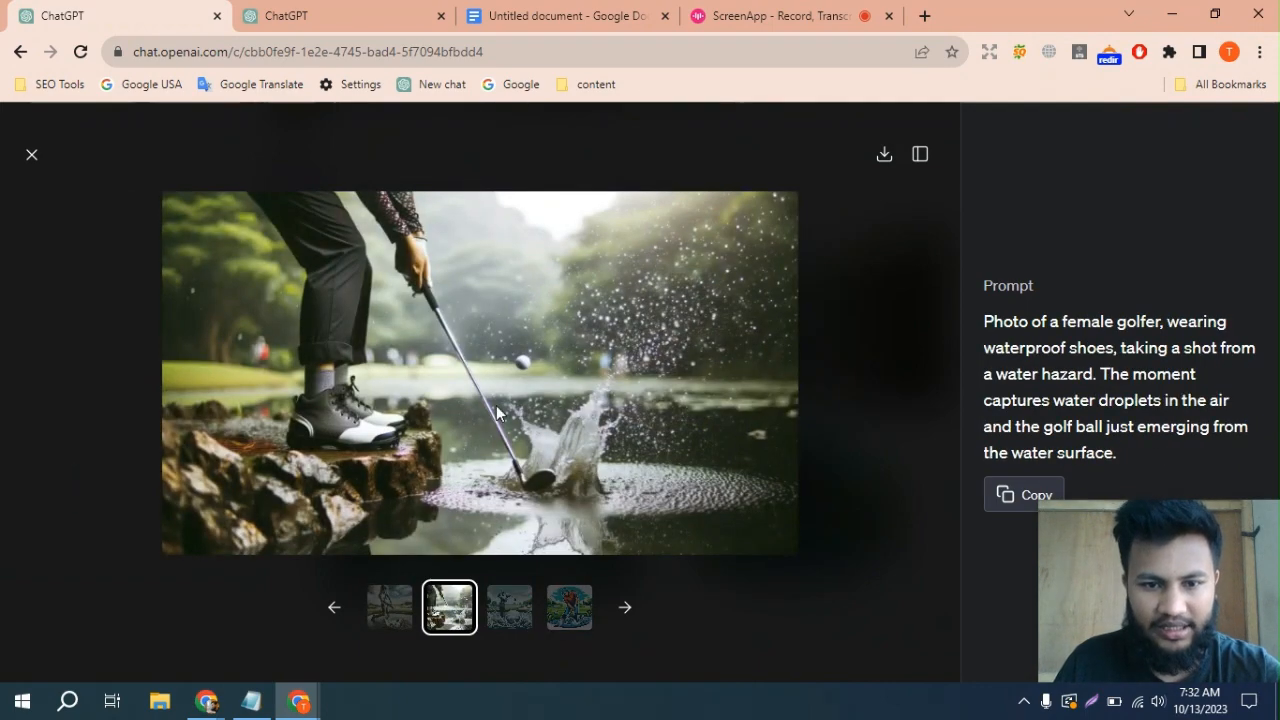
{"action": "left_click", "coordinate": [527, 612]}
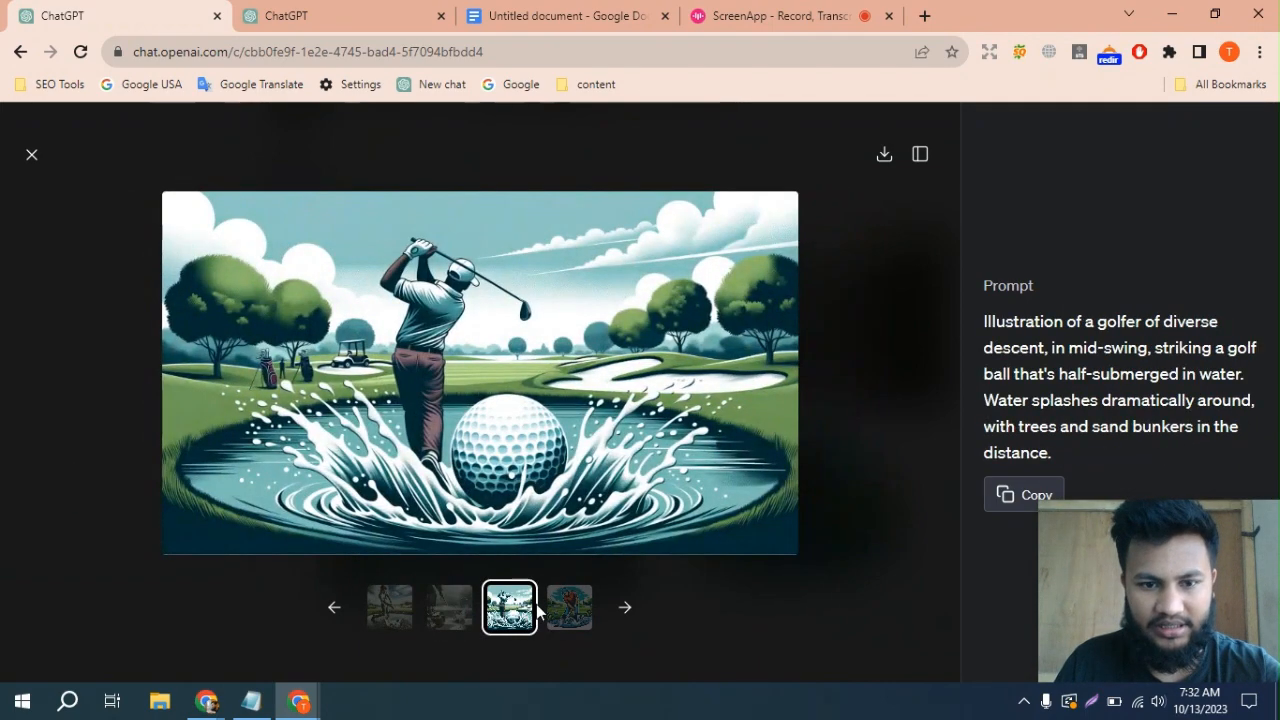
{"action": "left_click", "coordinate": [570, 620]}
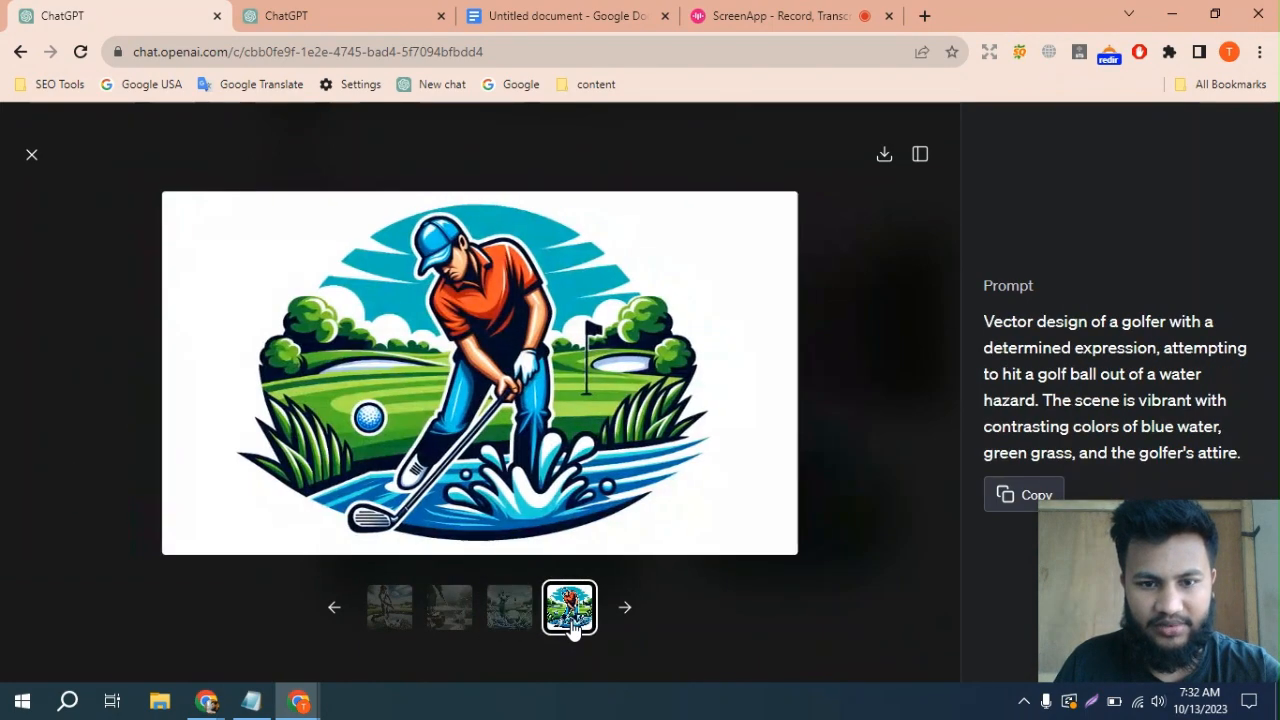
{"action": "left_click", "coordinate": [32, 157]}
Write the follow-up message "can you create more realistic photo as a photographer", accepting the suggested spelling correction for the last word
{"action": "scroll", "coordinate": [521, 381], "scroll_direction": "down", "scroll_amount": 3}
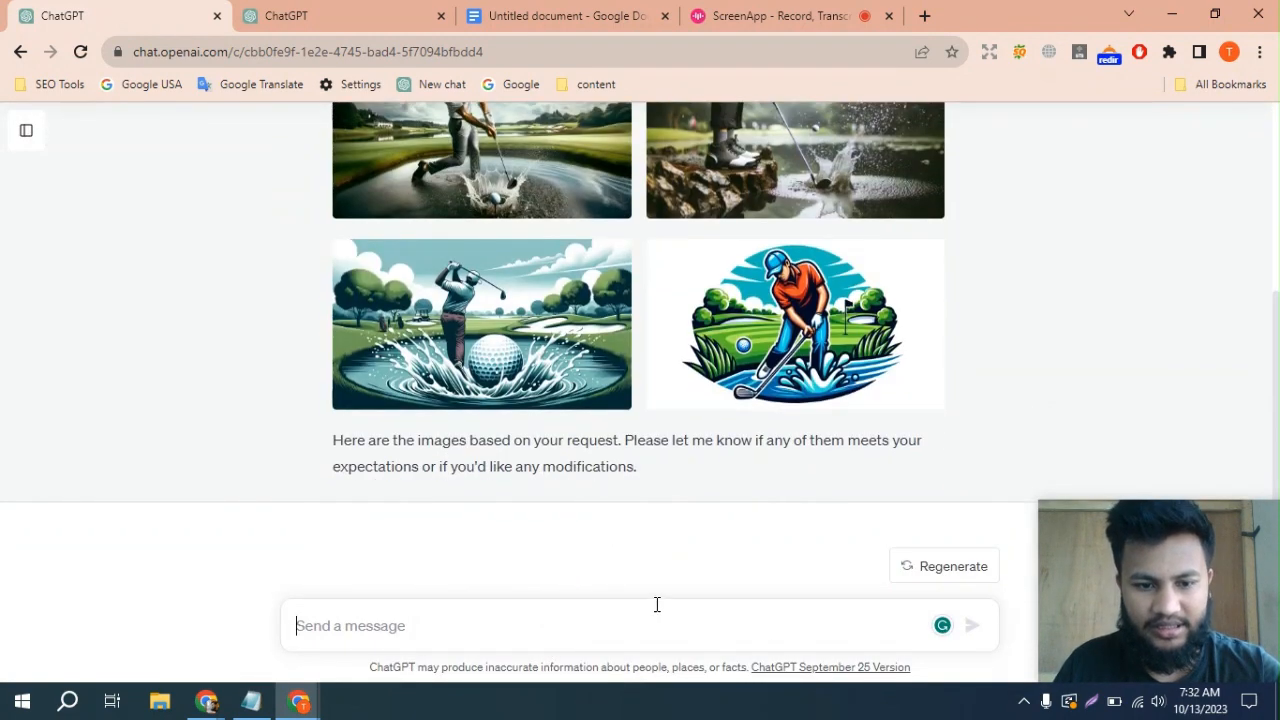
{"action": "type", "text": "c"}
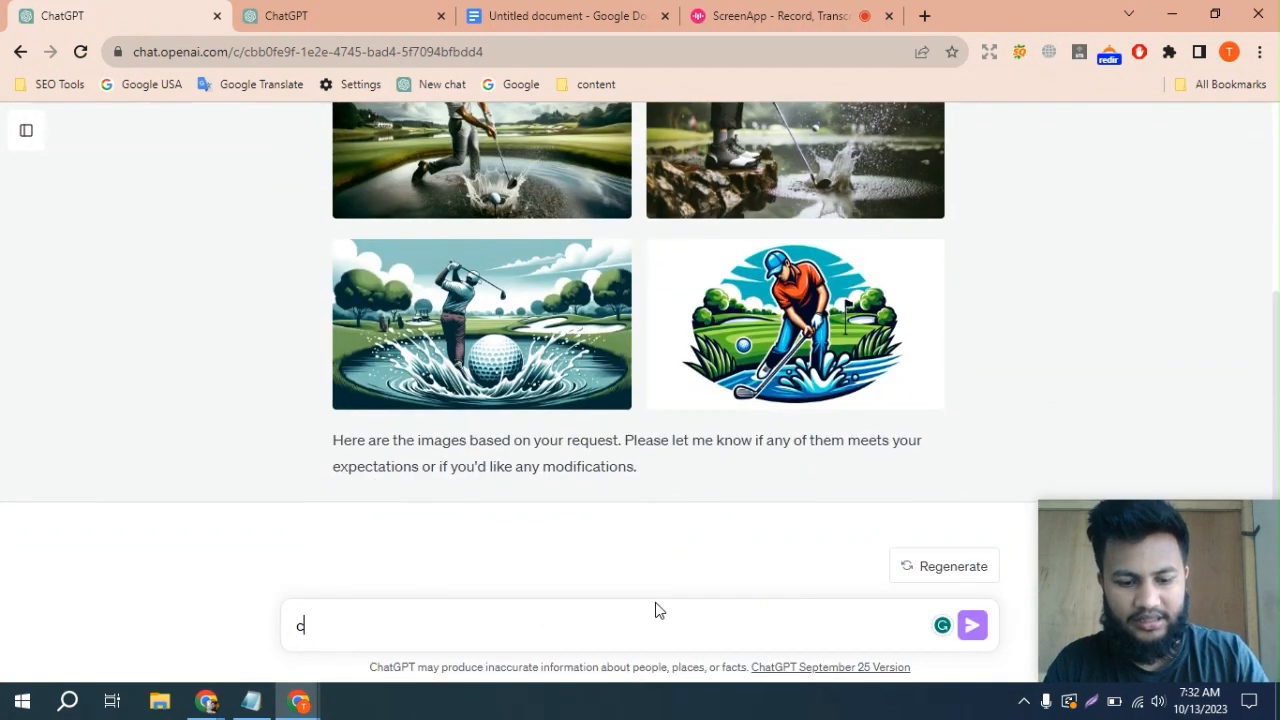
{"action": "type", "text": "an you c"}
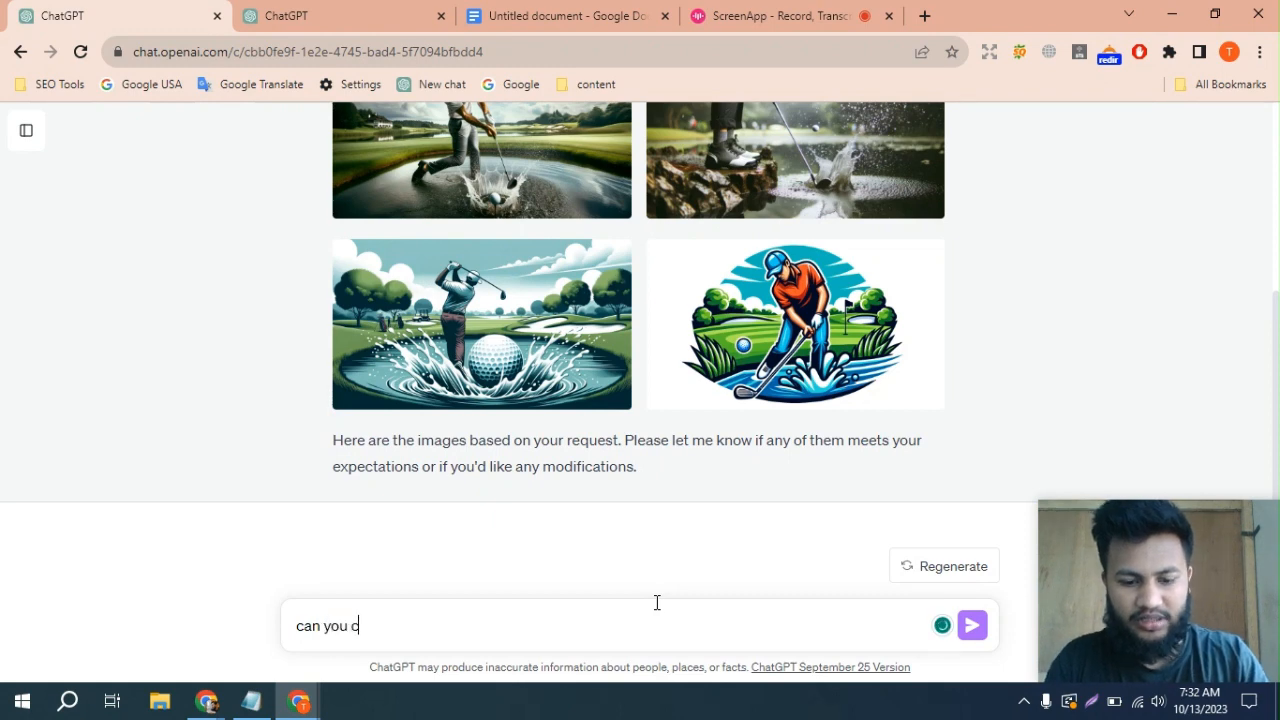
{"action": "type", "text": "reate"}
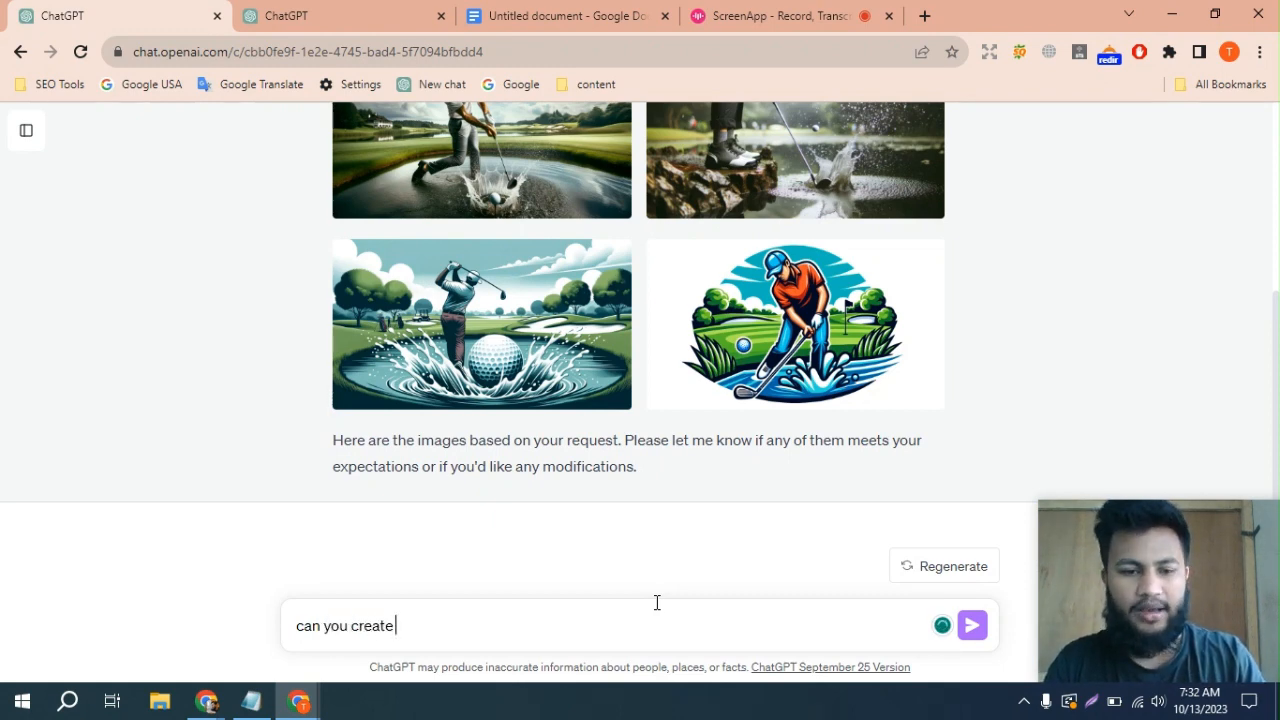
{"action": "type", "text": " more "}
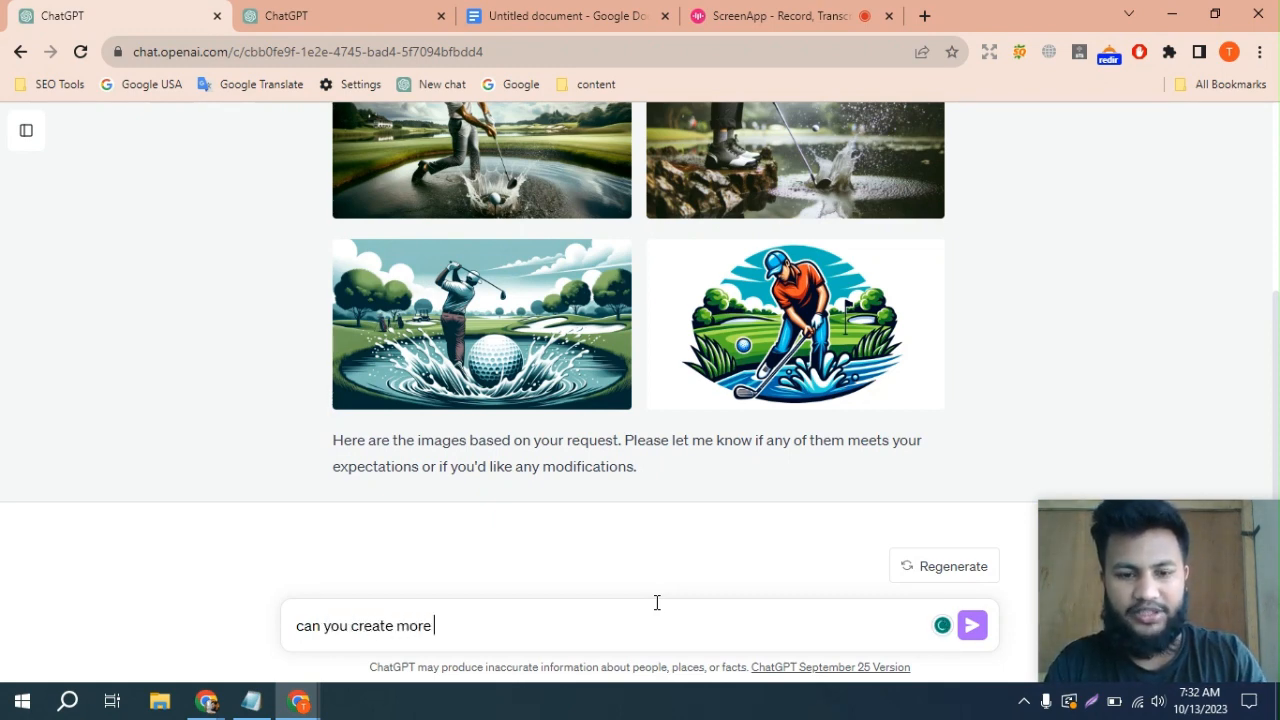
{"action": "type", "text": "realis"}
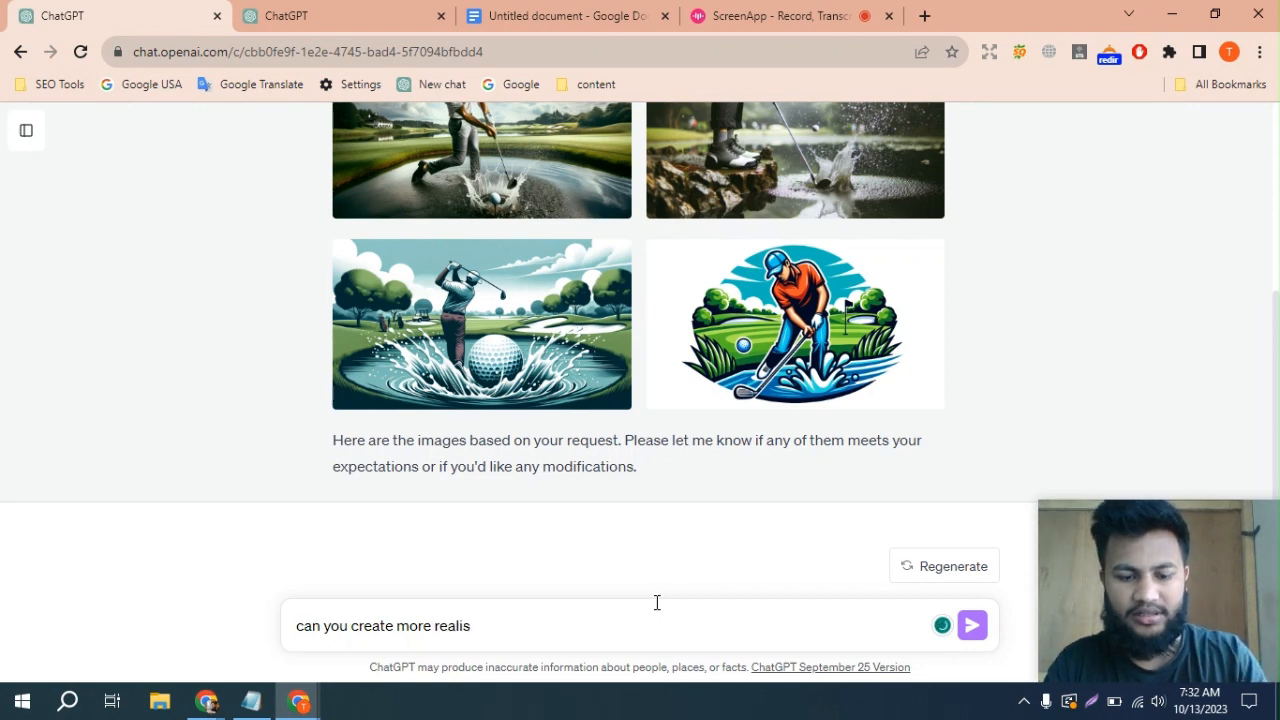
{"action": "type", "text": "tic photo as a photographar"}
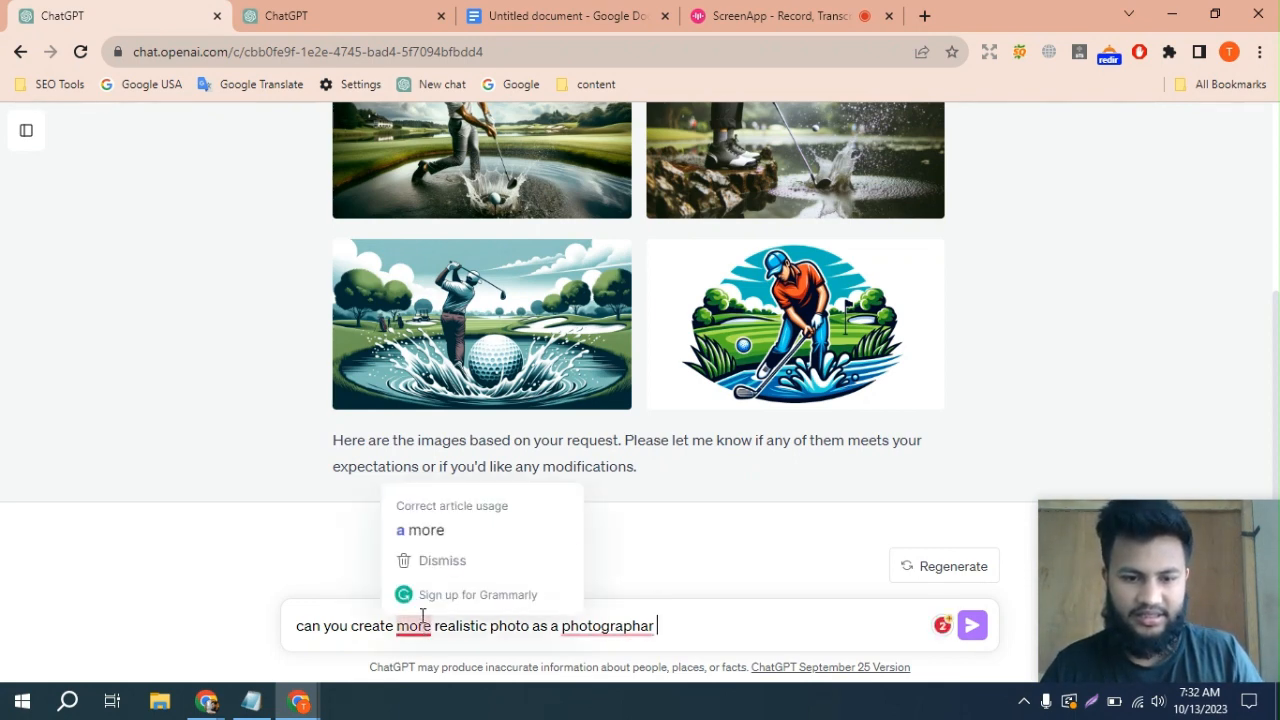
{"action": "mouse_move", "coordinate": [607, 626]}
{"action": "left_click", "coordinate": [630, 495]}
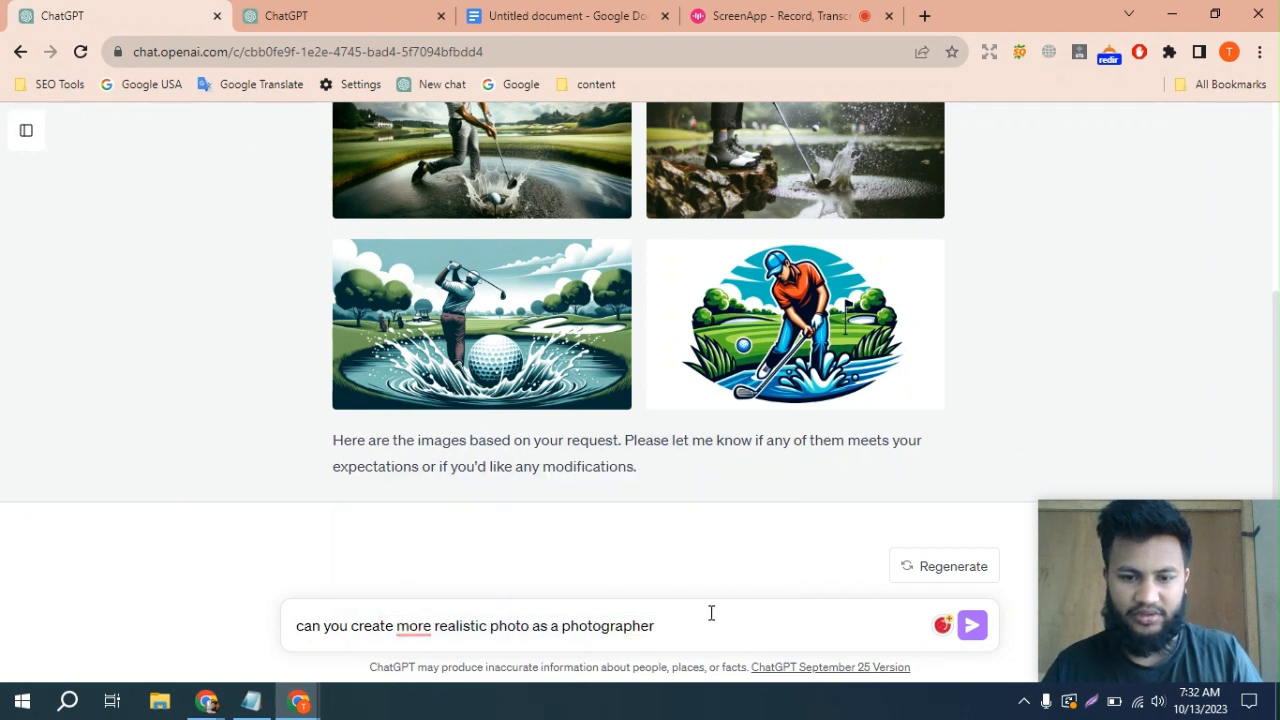
Send the realistic-photo request and paste the copied "How to Hit Out of Water" heading list into a new message
{"action": "key", "text": "Return"}
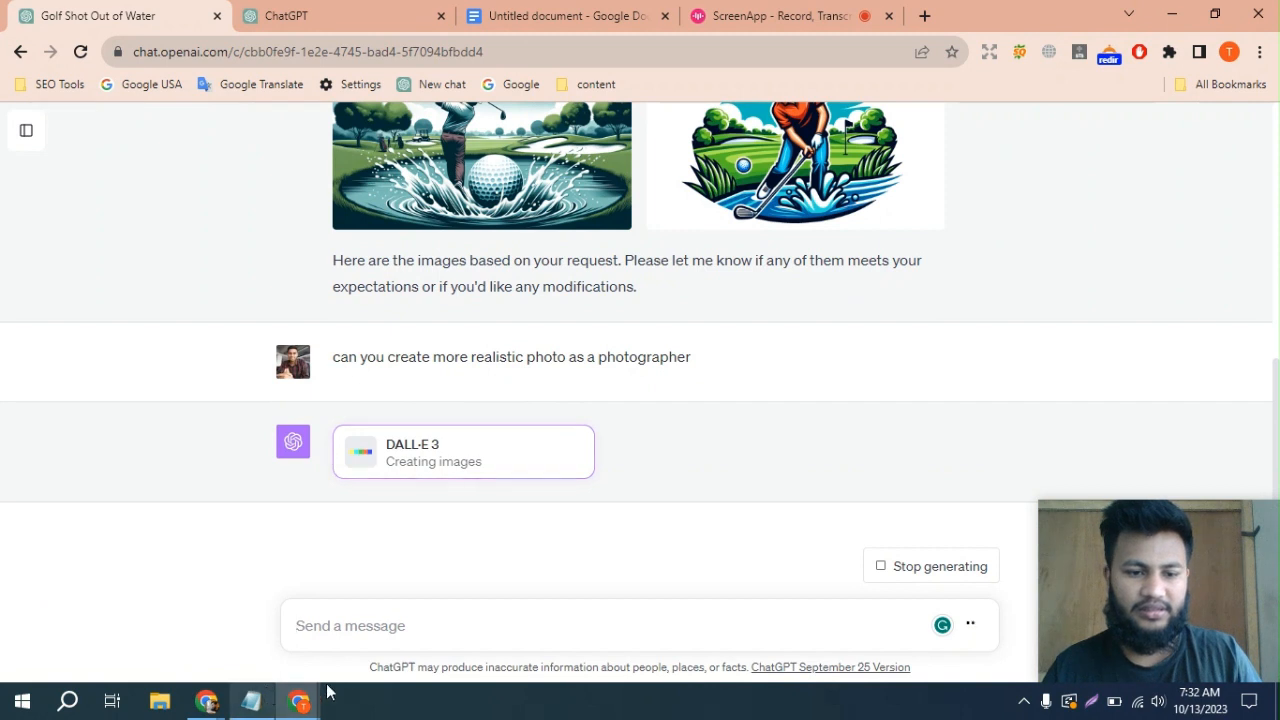
{"action": "type", "text": "How to Hit Out of Water – Step-by-Step Instructions Step 1: Assess the Situation Step 2: Get Prepared Like Guys on the PGA Tour Step 3: Take Practice Swings Step 4: Play It Like a Bunker Step 5: Keep Moving"}
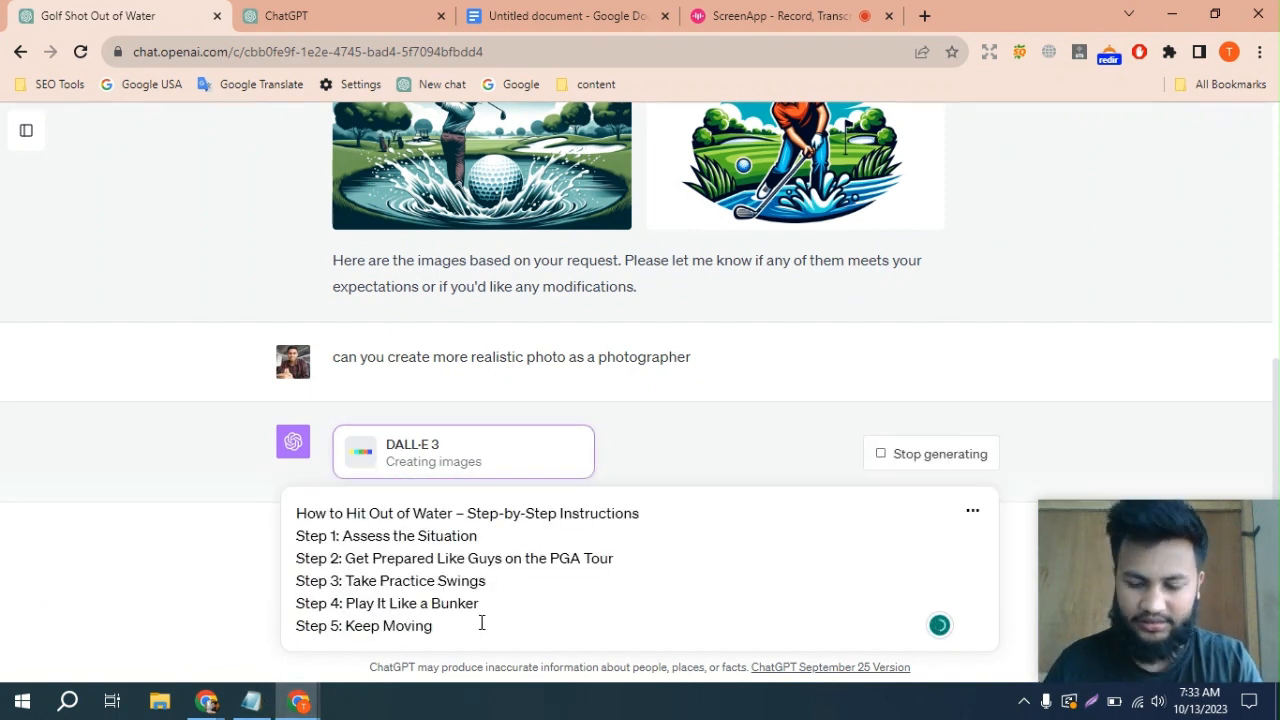
{"action": "key", "text": "shift+Return"}
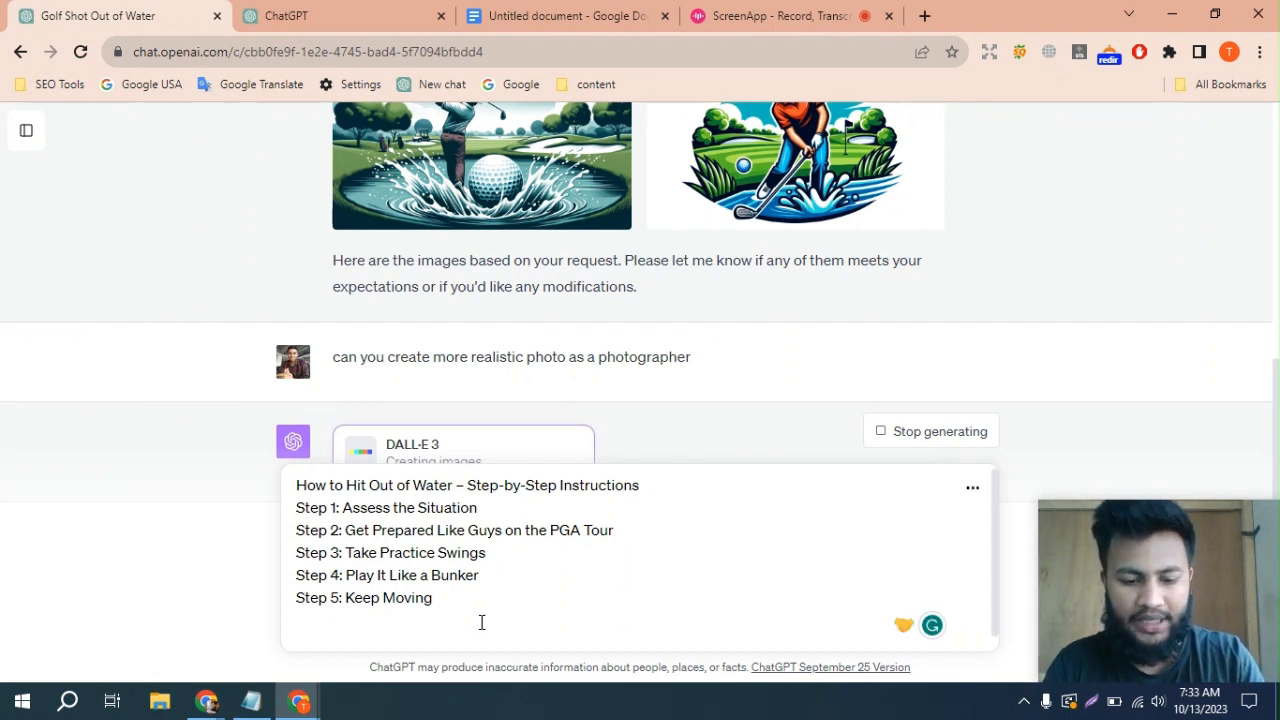
Add the instruction "create some infographics based on the provided information." below the headings, accepting the suggested plural correction
{"action": "type", "text": "create"}
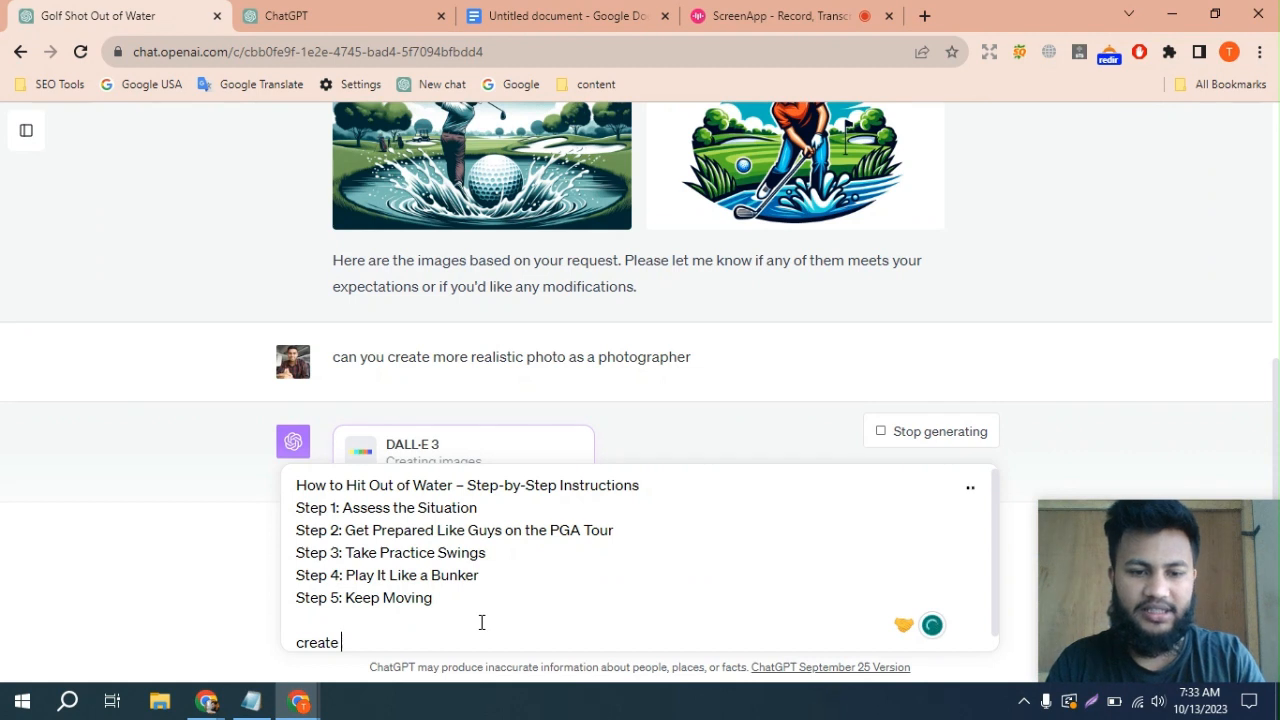
{"action": "type", "text": "some "}
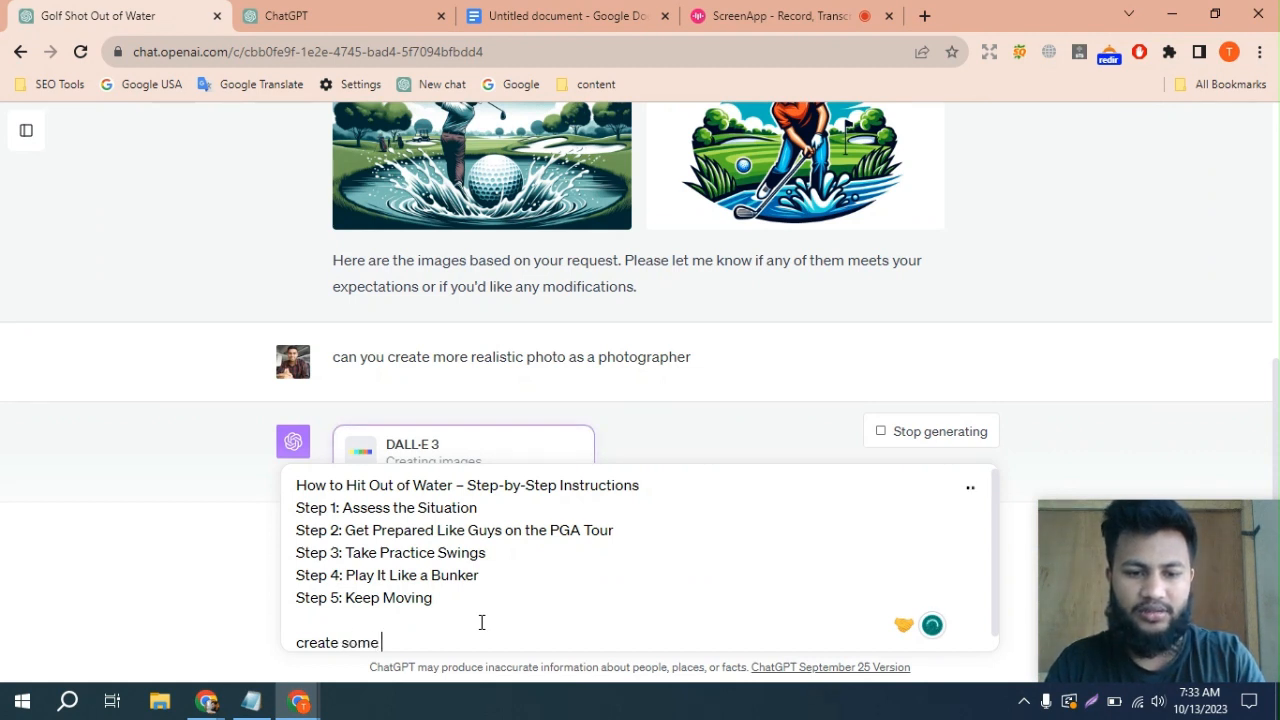
{"action": "type", "text": "info"}
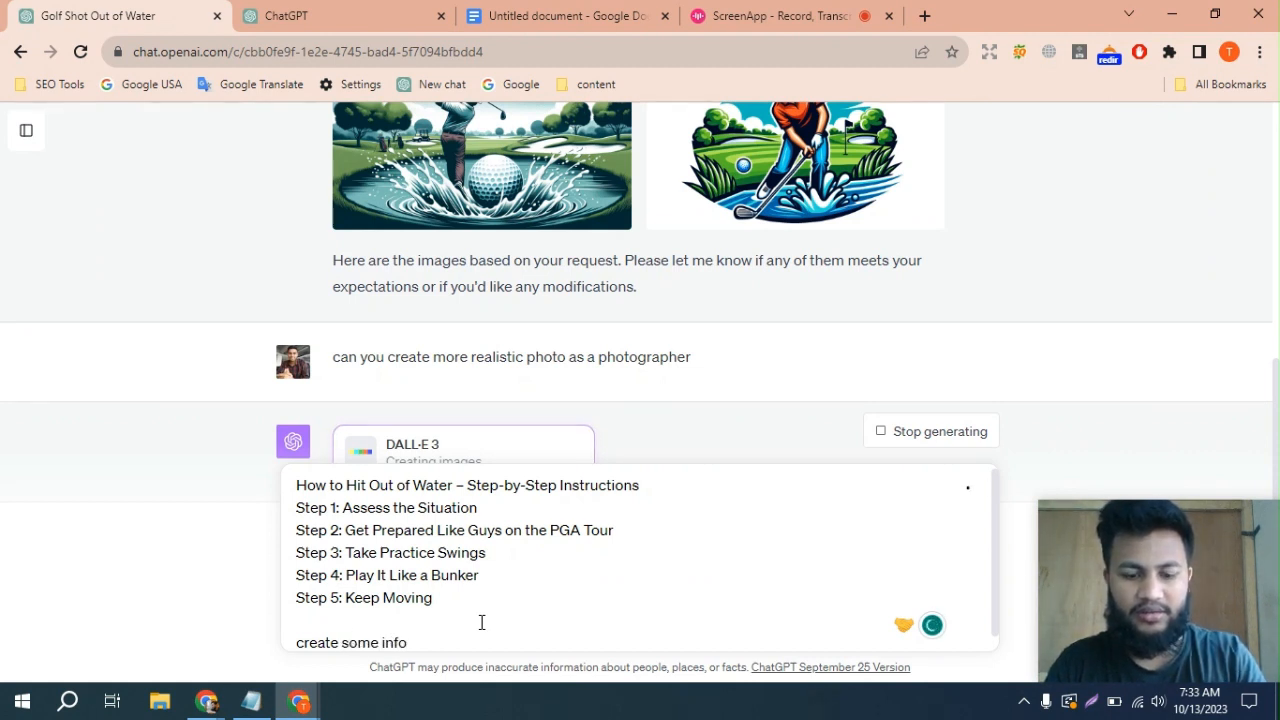
{"action": "type", "text": "gra"}
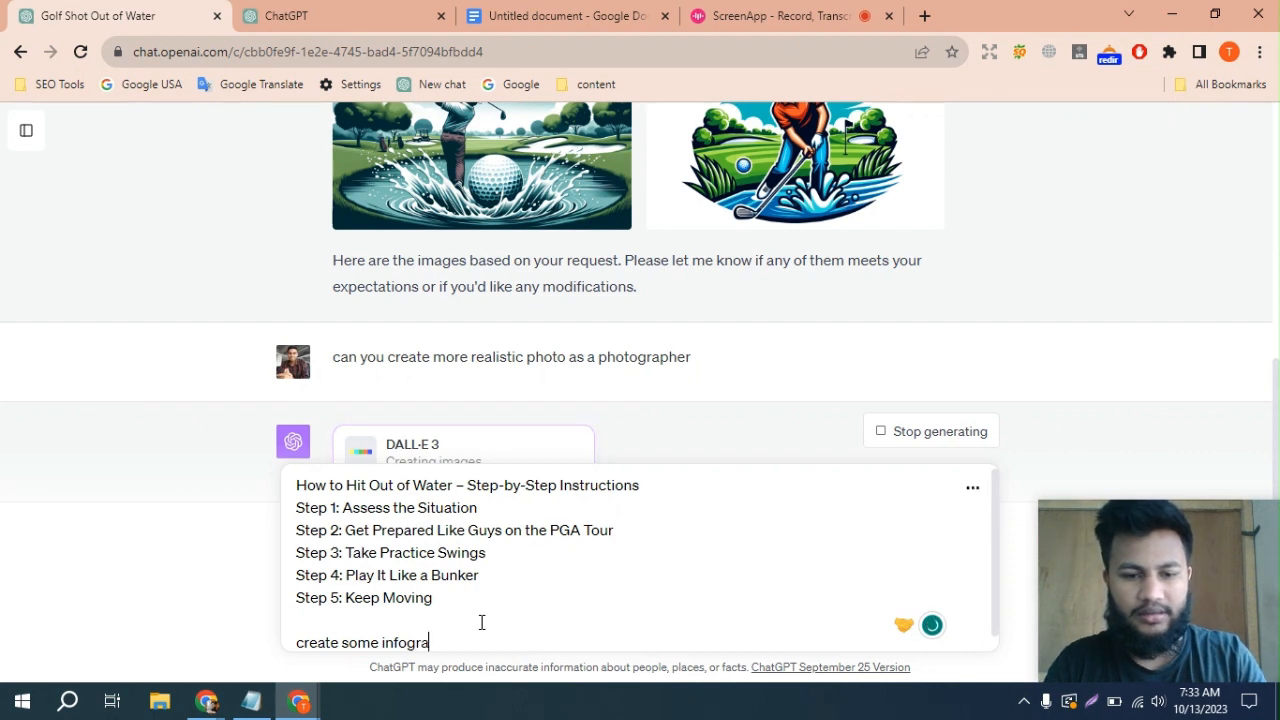
{"action": "type", "text": "phic "}
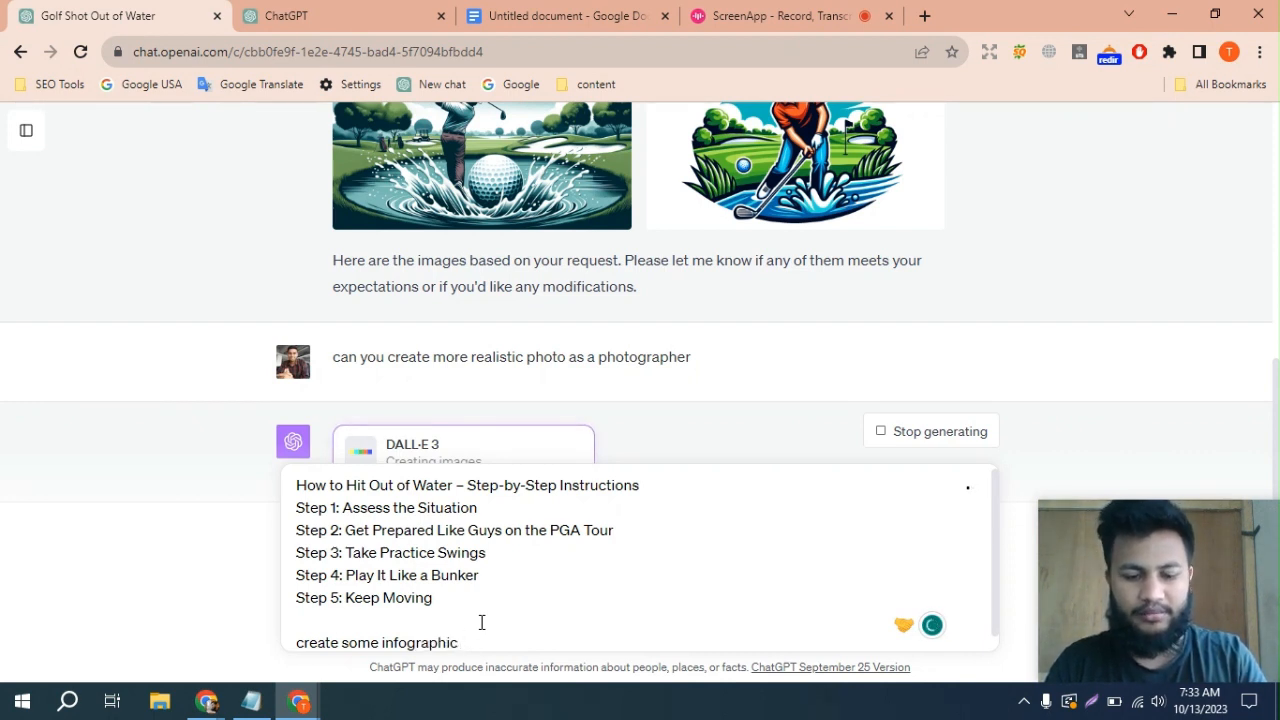
{"action": "type", "text": "based on the"}
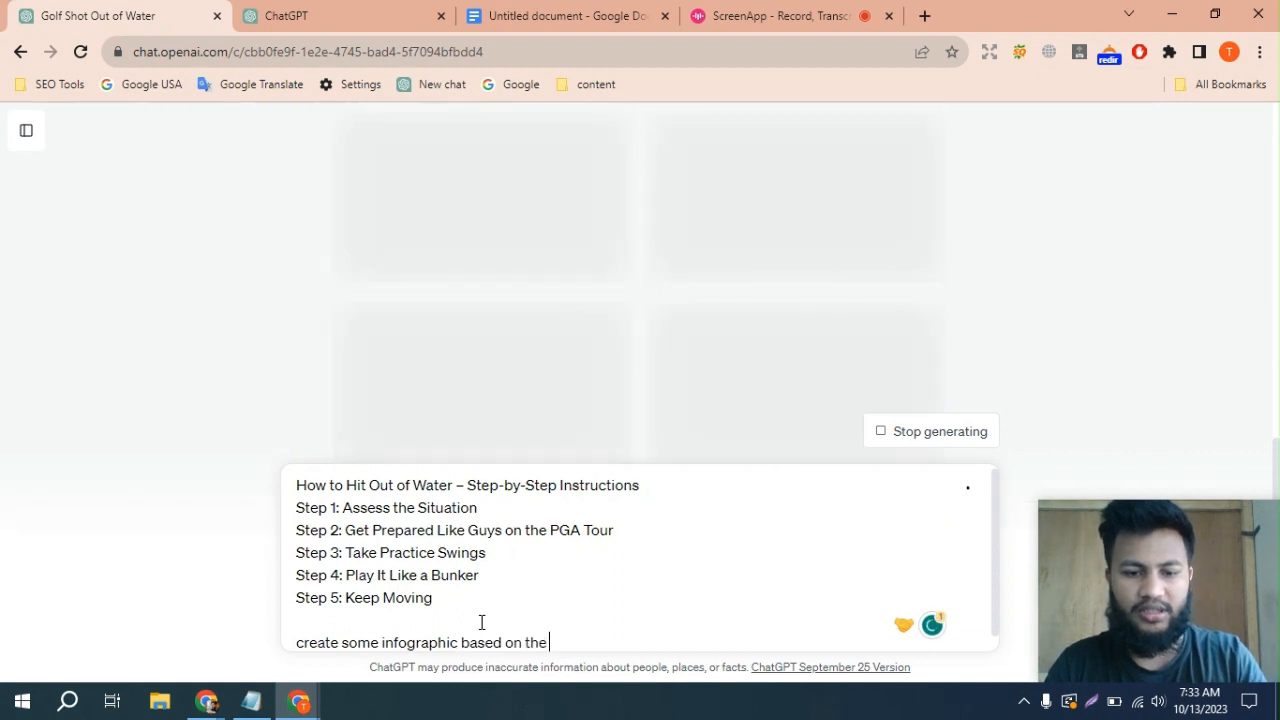
{"action": "type", "text": " information."}
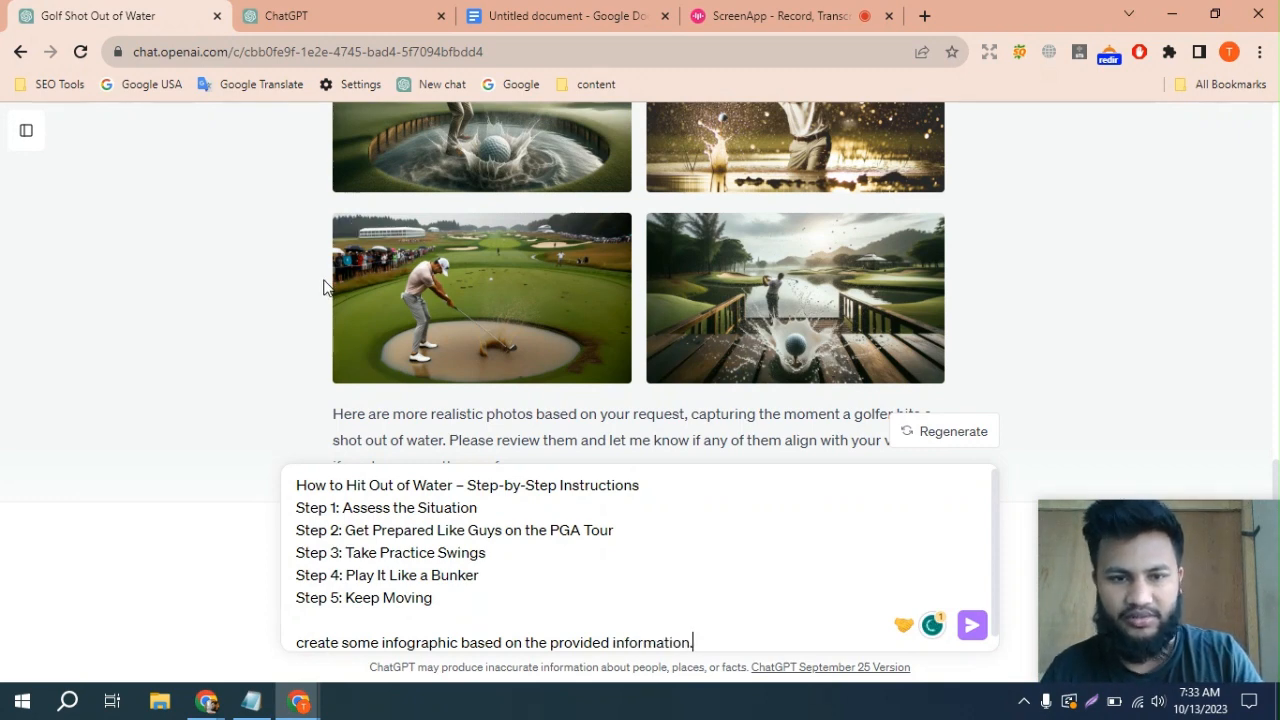
{"action": "left_click", "coordinate": [418, 642]}
{"action": "left_click", "coordinate": [420, 540]}
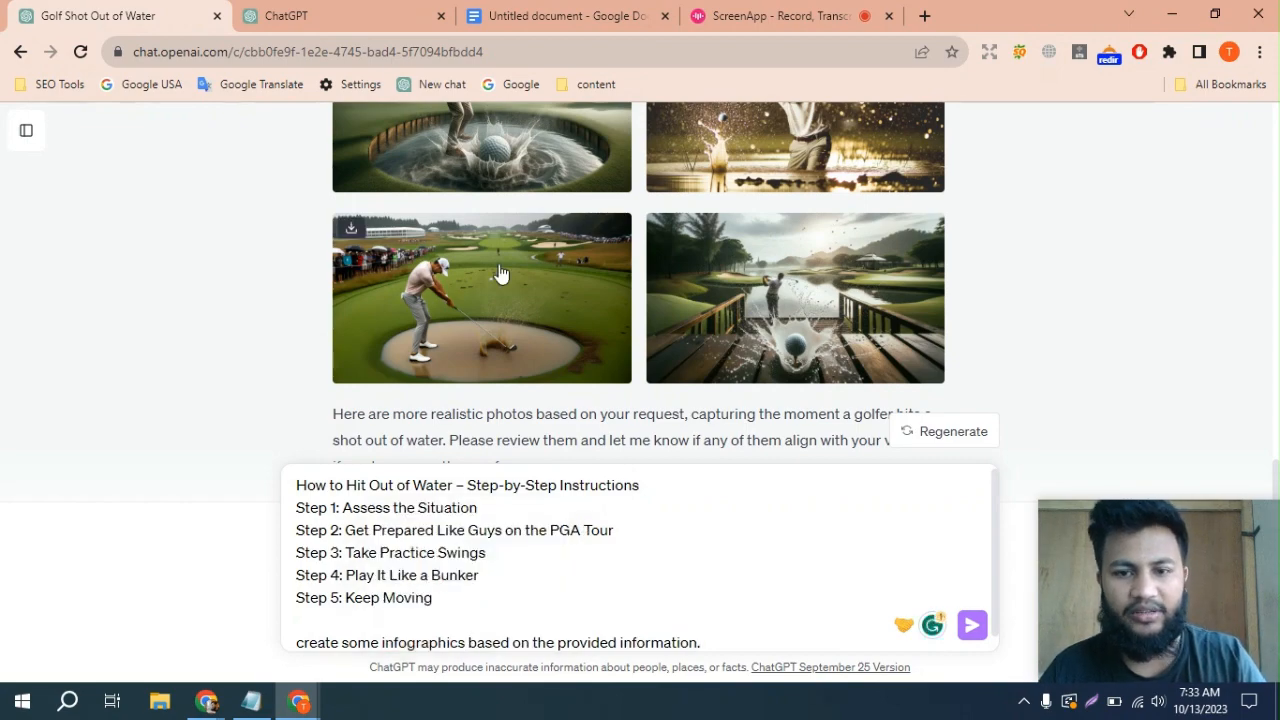
View each of the four realistic golf photos enlarged with its prompt, and close the viewer
{"action": "scroll", "coordinate": [500, 275], "scroll_direction": "up", "scroll_amount": 2}
{"action": "scroll", "coordinate": [512, 300], "scroll_direction": "down", "scroll_amount": 2}
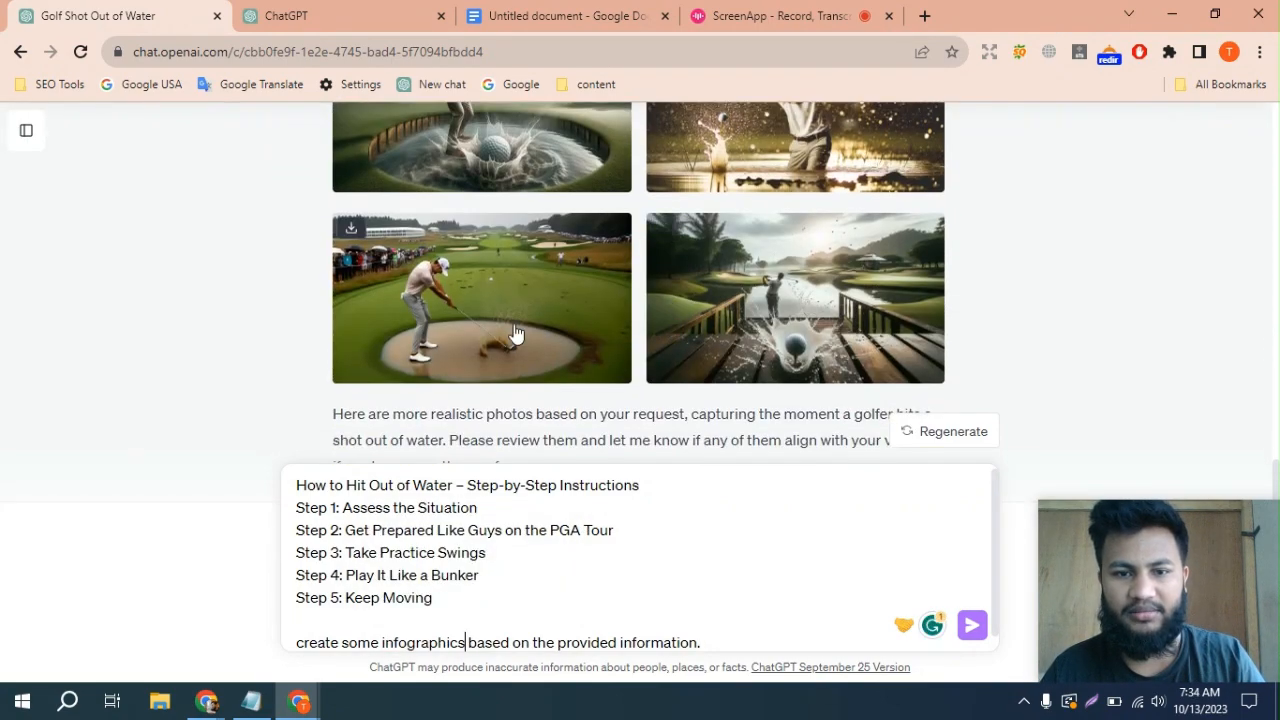
{"action": "left_click", "coordinate": [516, 334]}
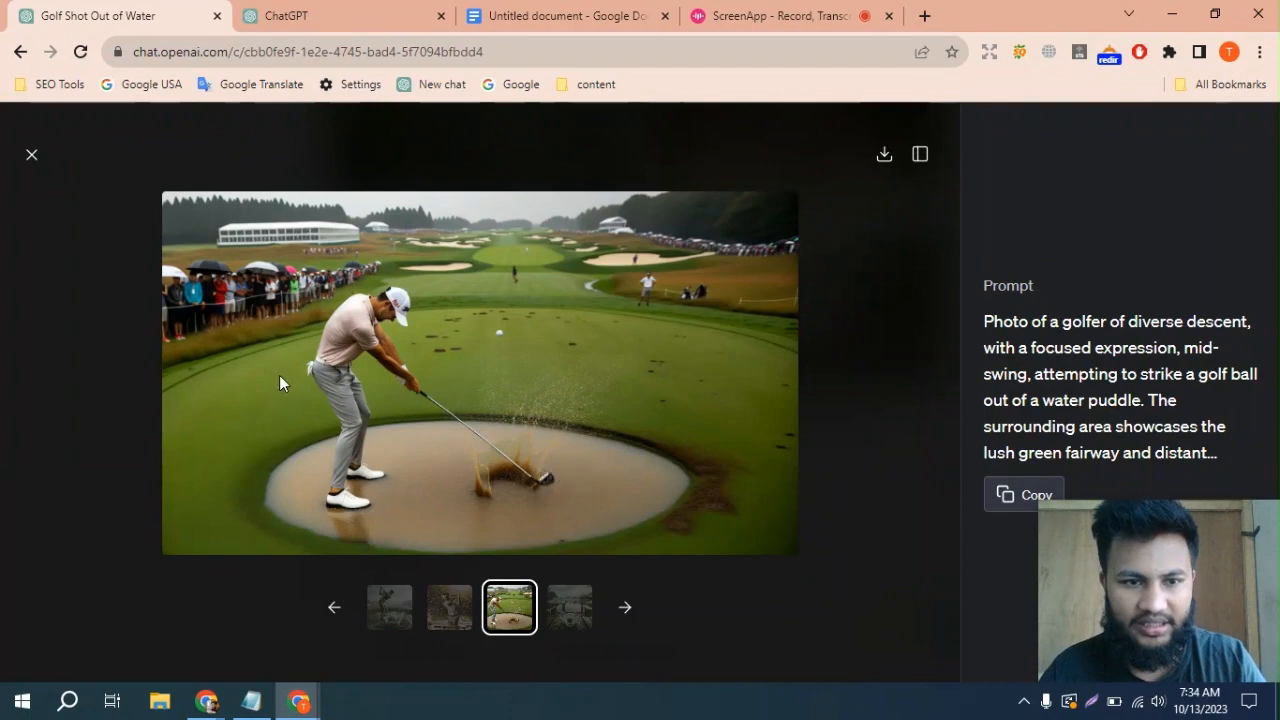
{"action": "left_click", "coordinate": [569, 607]}
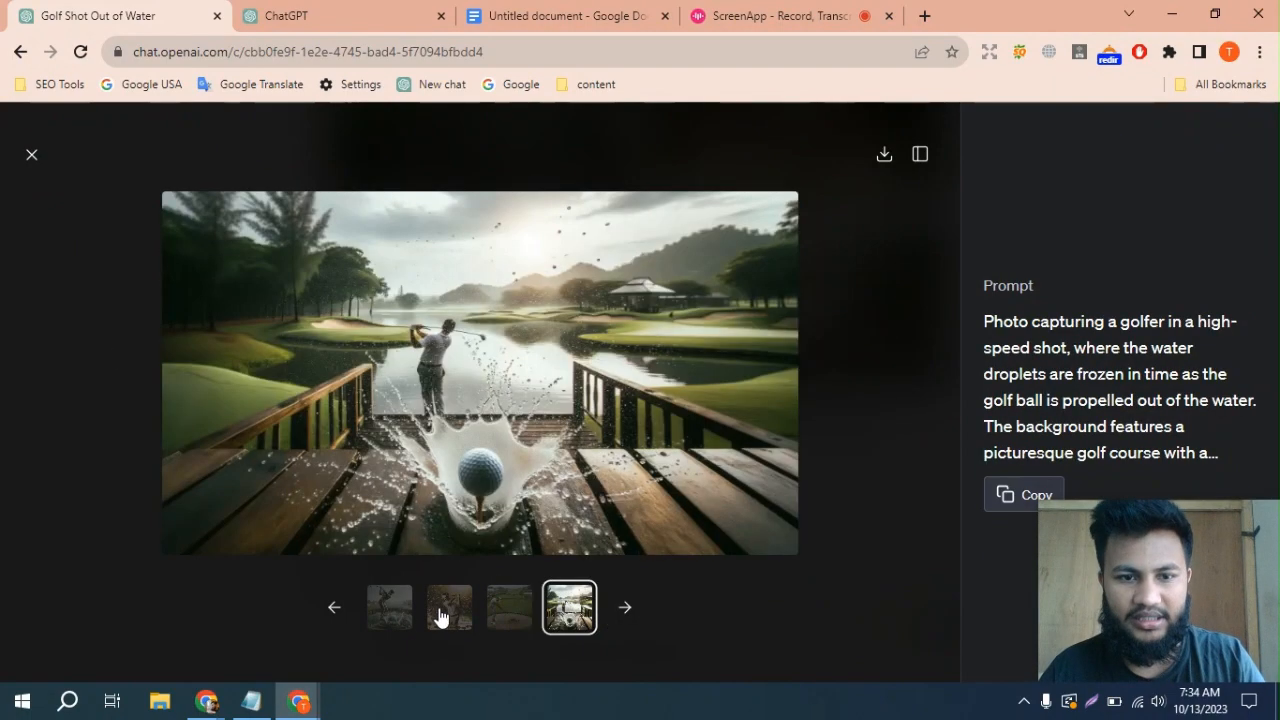
{"action": "left_click", "coordinate": [395, 615]}
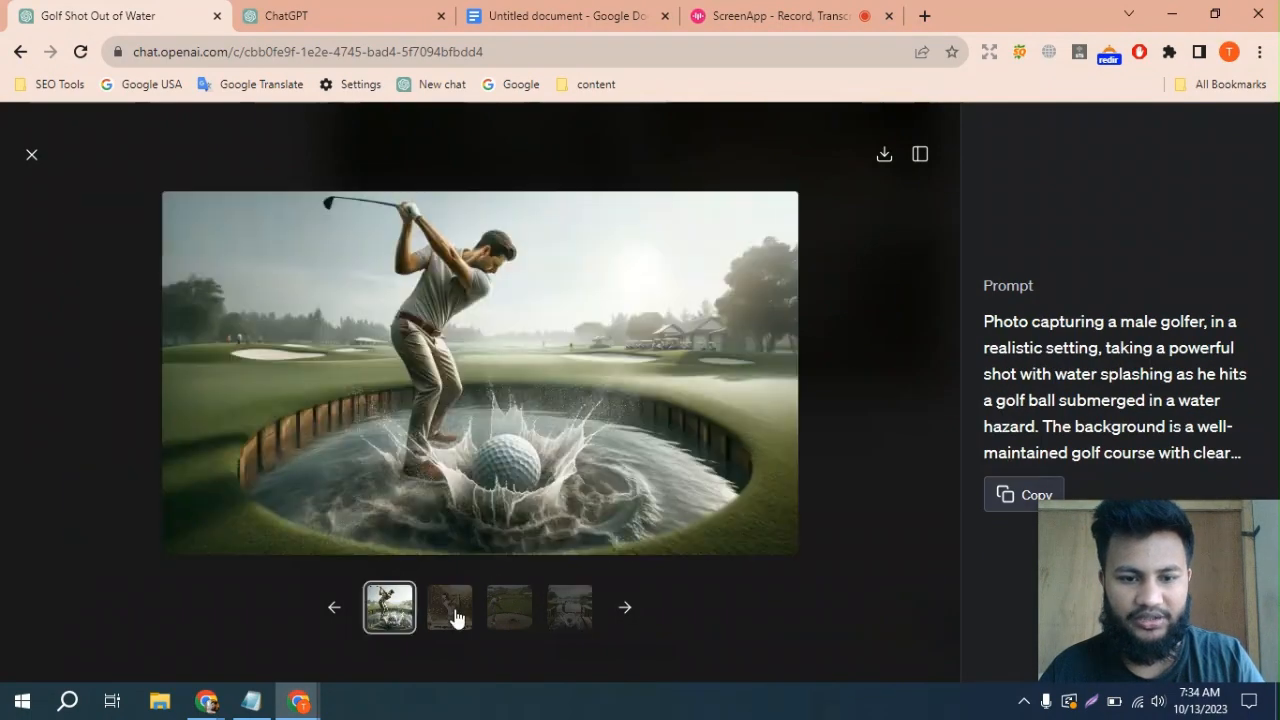
{"action": "left_click", "coordinate": [455, 618]}
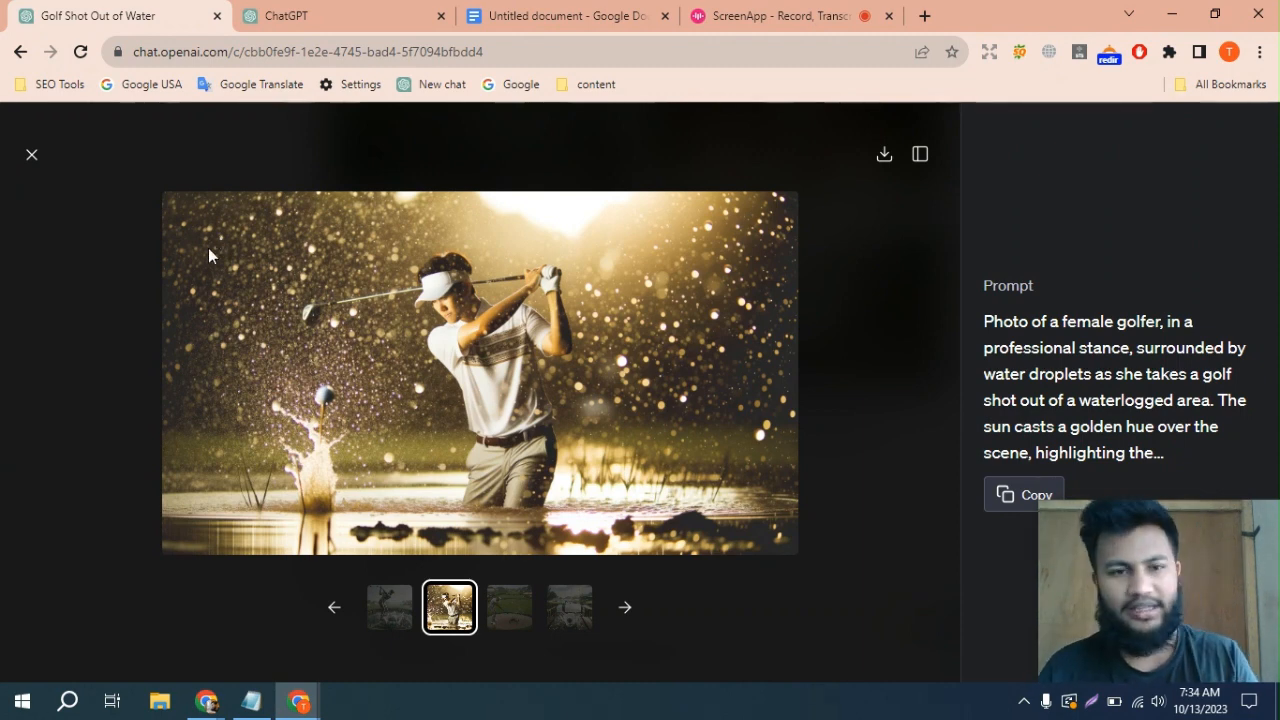
{"action": "left_click", "coordinate": [31, 158]}
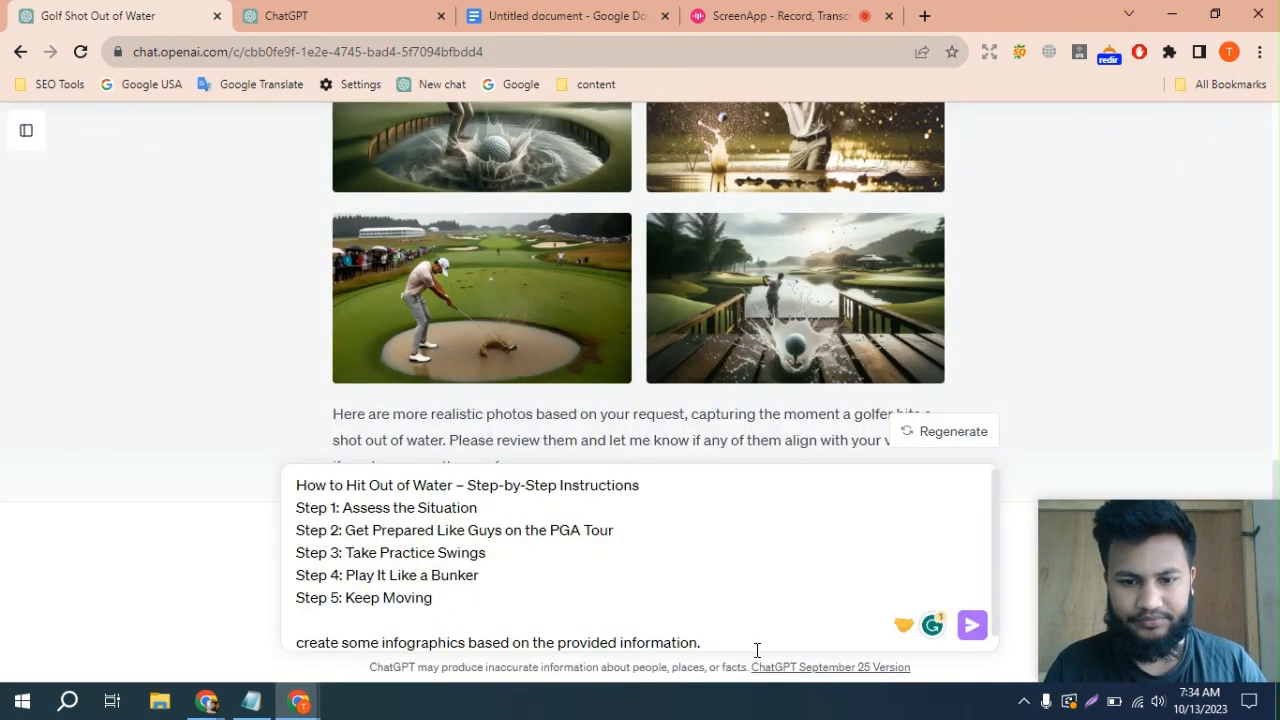
Send the infographics request with its five step headings
{"action": "key", "text": "Return"}
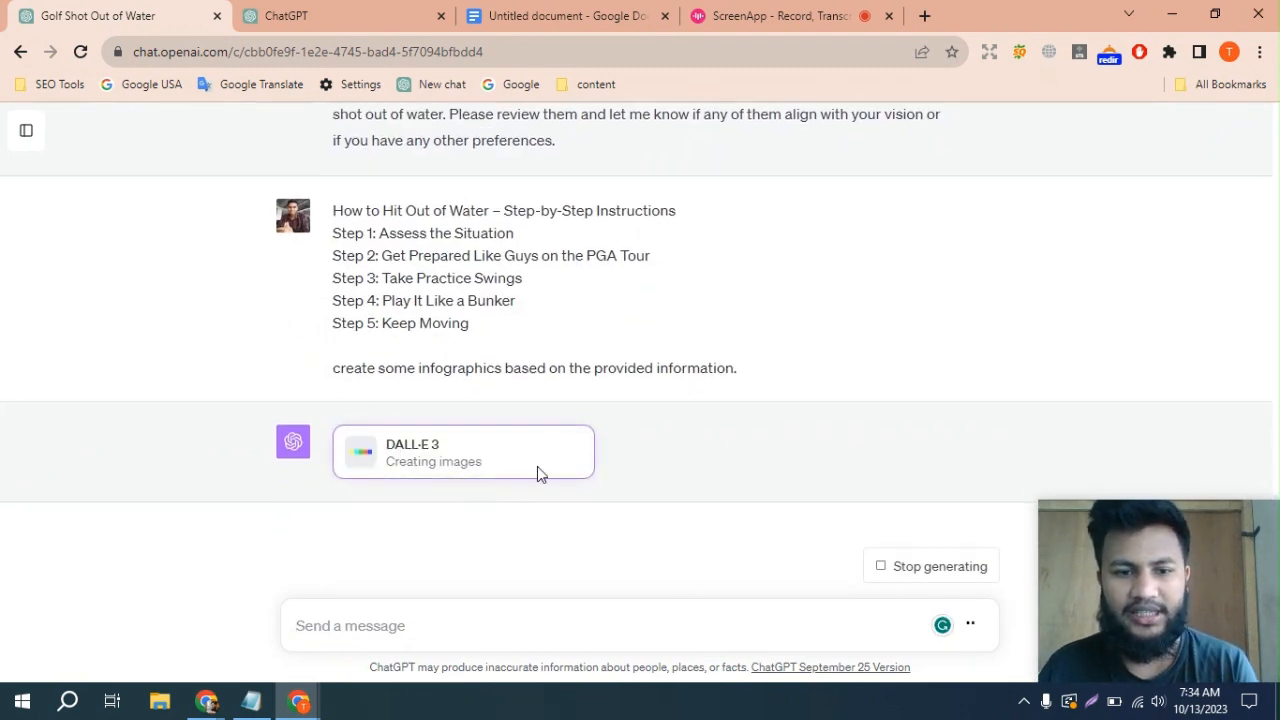
{"action": "left_click_drag", "start_coordinate": [343, 212], "coordinate": [487, 344]}
{"action": "left_click", "coordinate": [383, 257]}
{"action": "left_click_drag", "start_coordinate": [334, 202], "coordinate": [520, 323]}
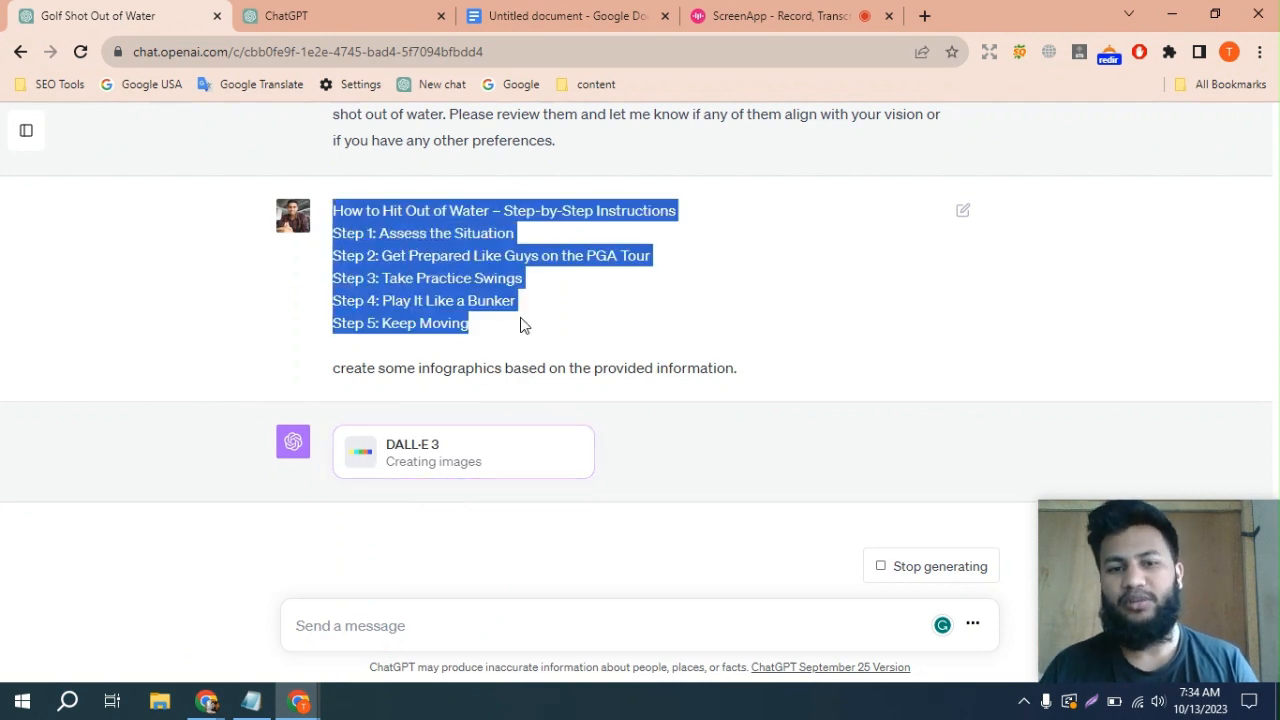
{"action": "left_click", "coordinate": [518, 323]}
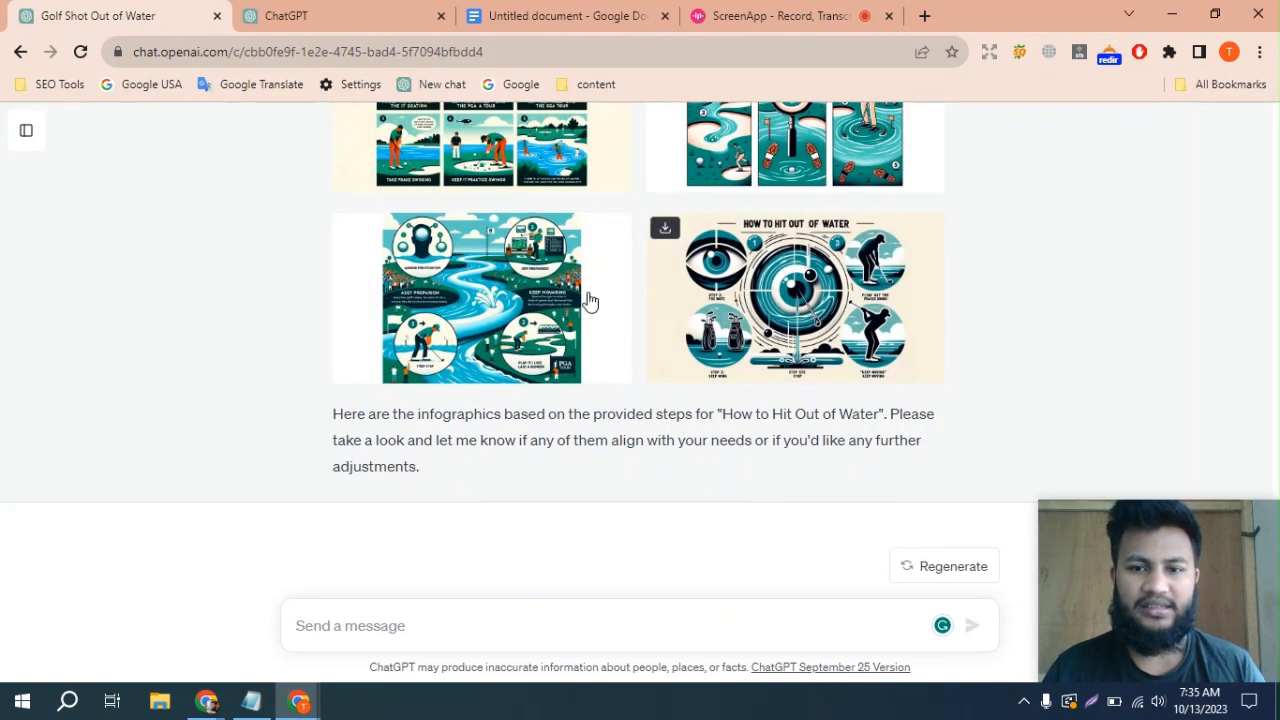
View the first two generated infographics enlarged with their prompts, and close the viewer
{"action": "scroll", "coordinate": [600, 330], "scroll_direction": "up", "scroll_amount": 2}
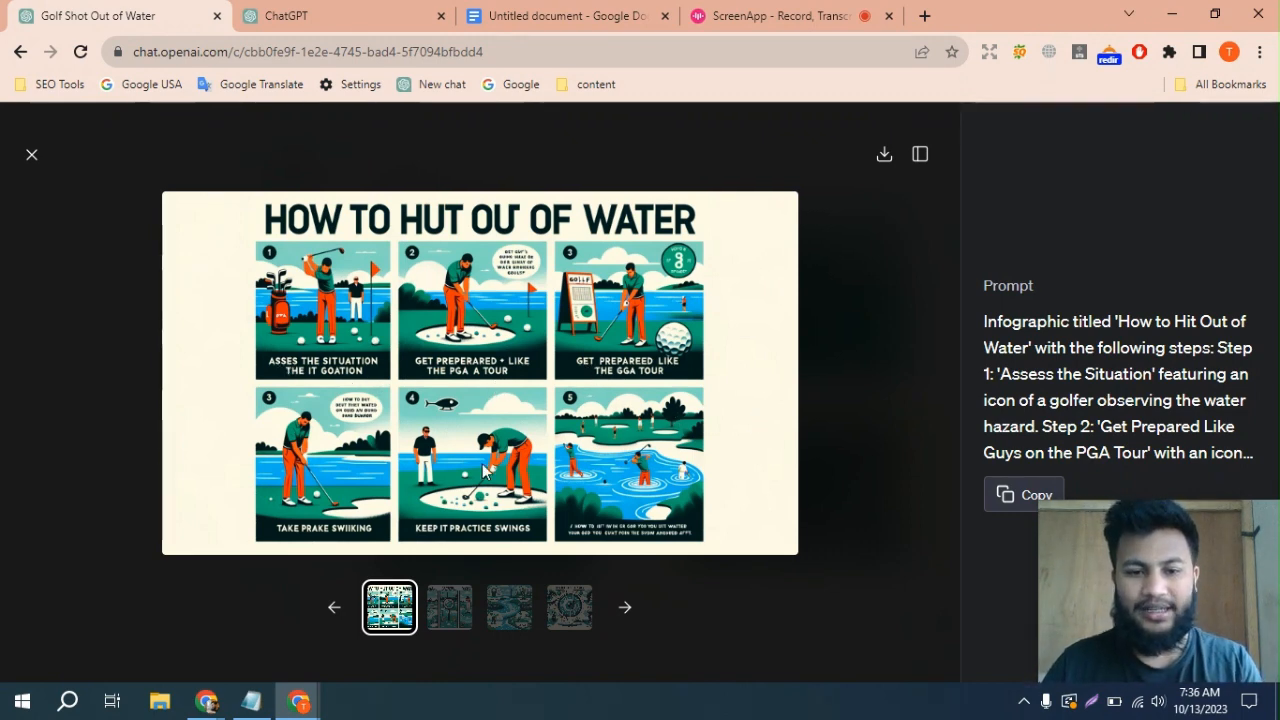
{"action": "left_click", "coordinate": [449, 607]}
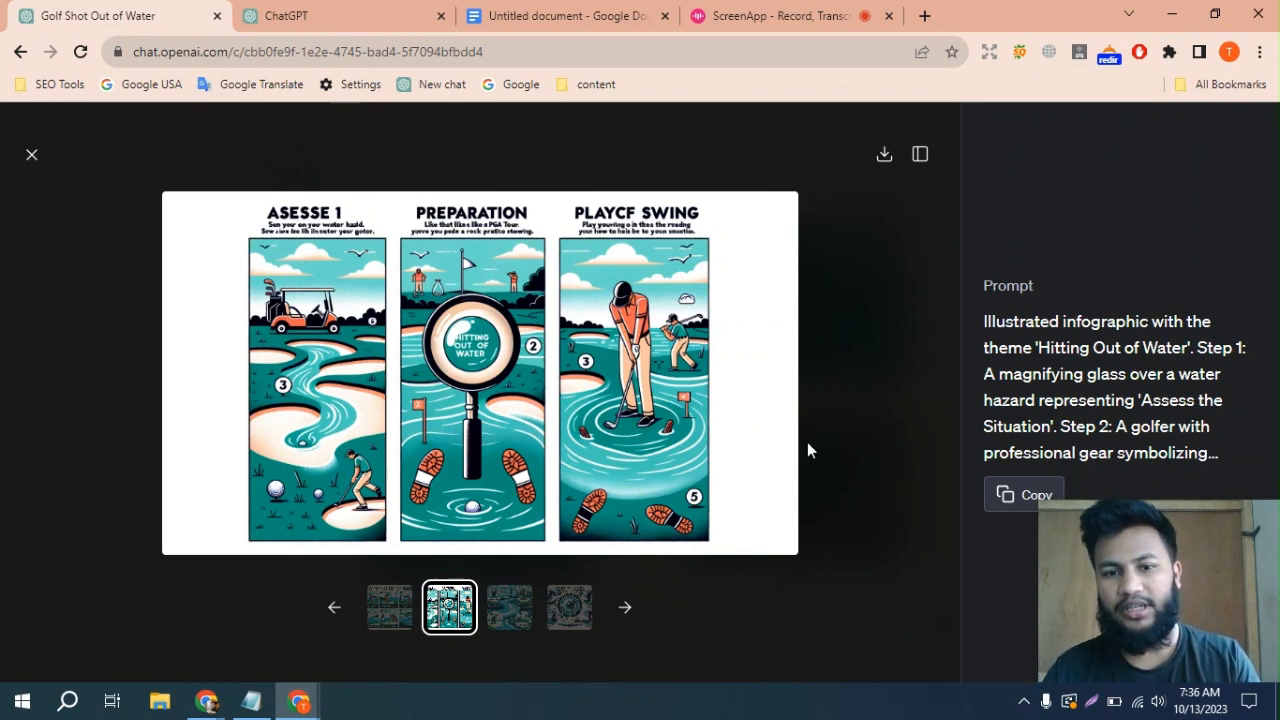
{"action": "left_click", "coordinate": [31, 160]}
Compare the four generated infographics with the step headings given in the request
{"action": "scroll", "coordinate": [580, 400], "scroll_direction": "down", "scroll_amount": 4}
{"action": "scroll", "coordinate": [580, 400], "scroll_direction": "up", "scroll_amount": 8}
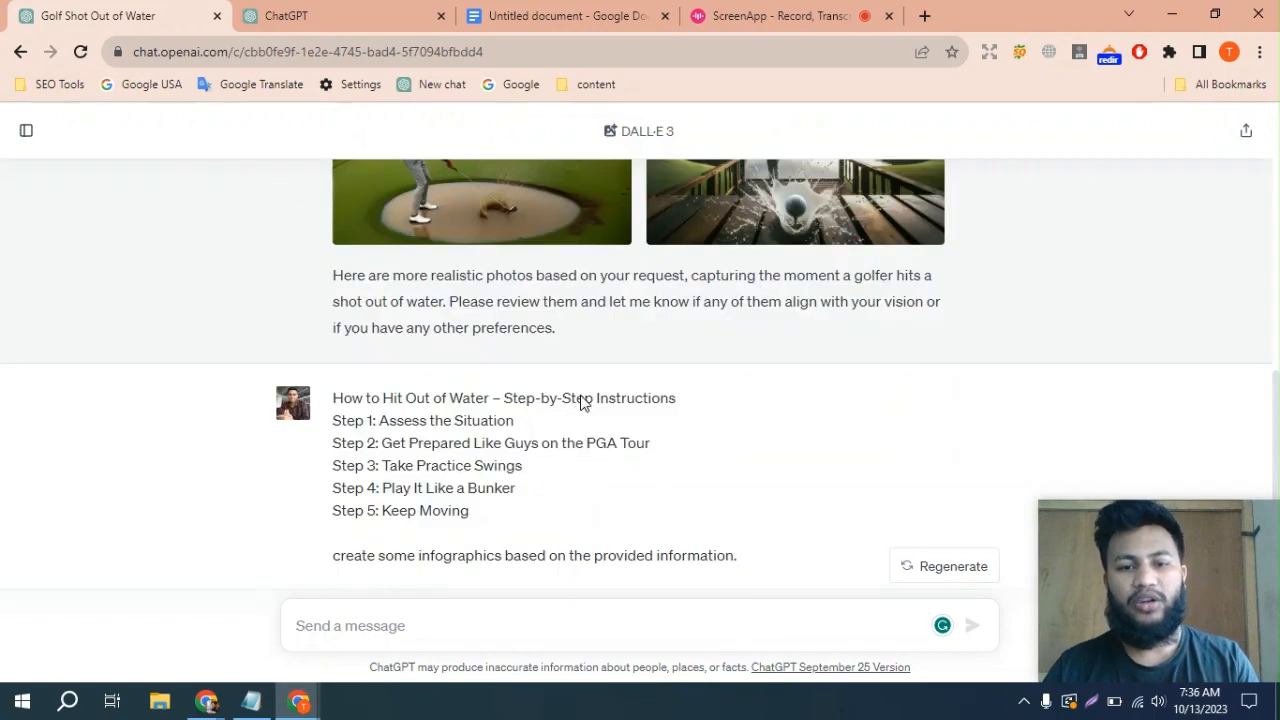
{"action": "scroll", "coordinate": [677, 437], "scroll_direction": "down", "scroll_amount": 6}
{"action": "scroll", "coordinate": [680, 437], "scroll_direction": "up", "scroll_amount": 3}
{"action": "scroll", "coordinate": [700, 434], "scroll_direction": "down", "scroll_amount": 3}
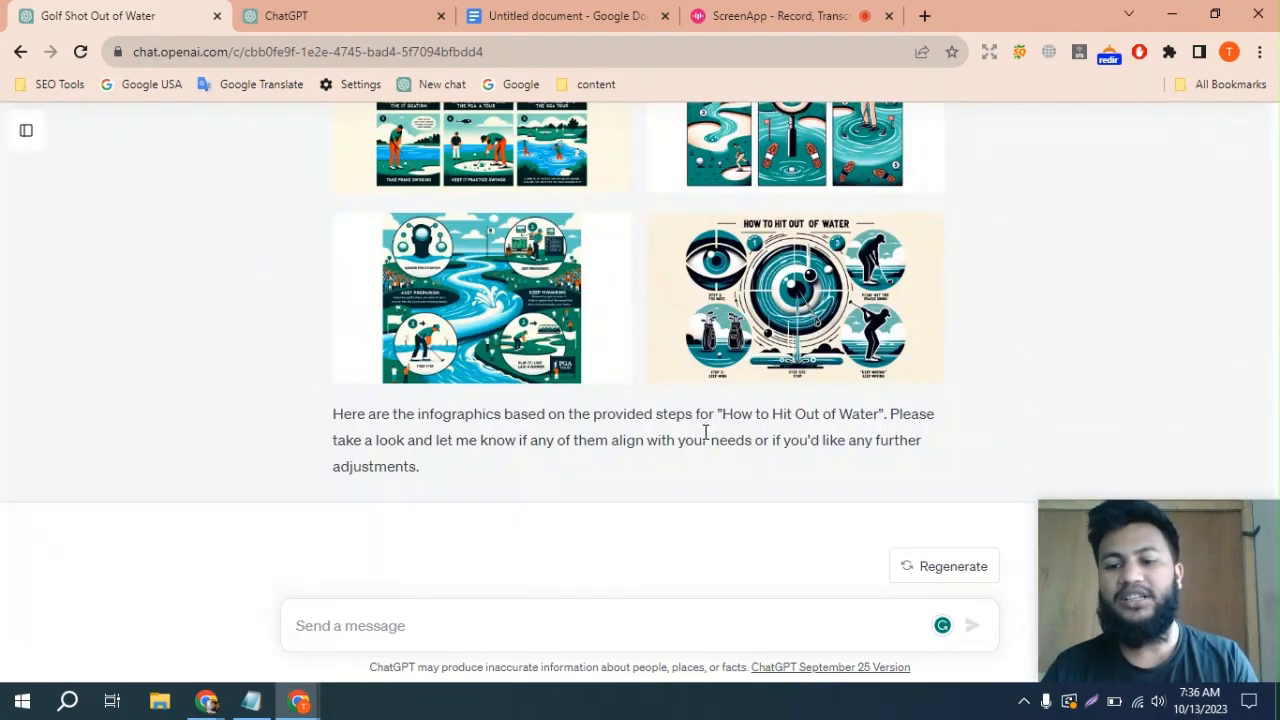
{"action": "scroll", "coordinate": [926, 389], "scroll_direction": "up", "scroll_amount": 2}
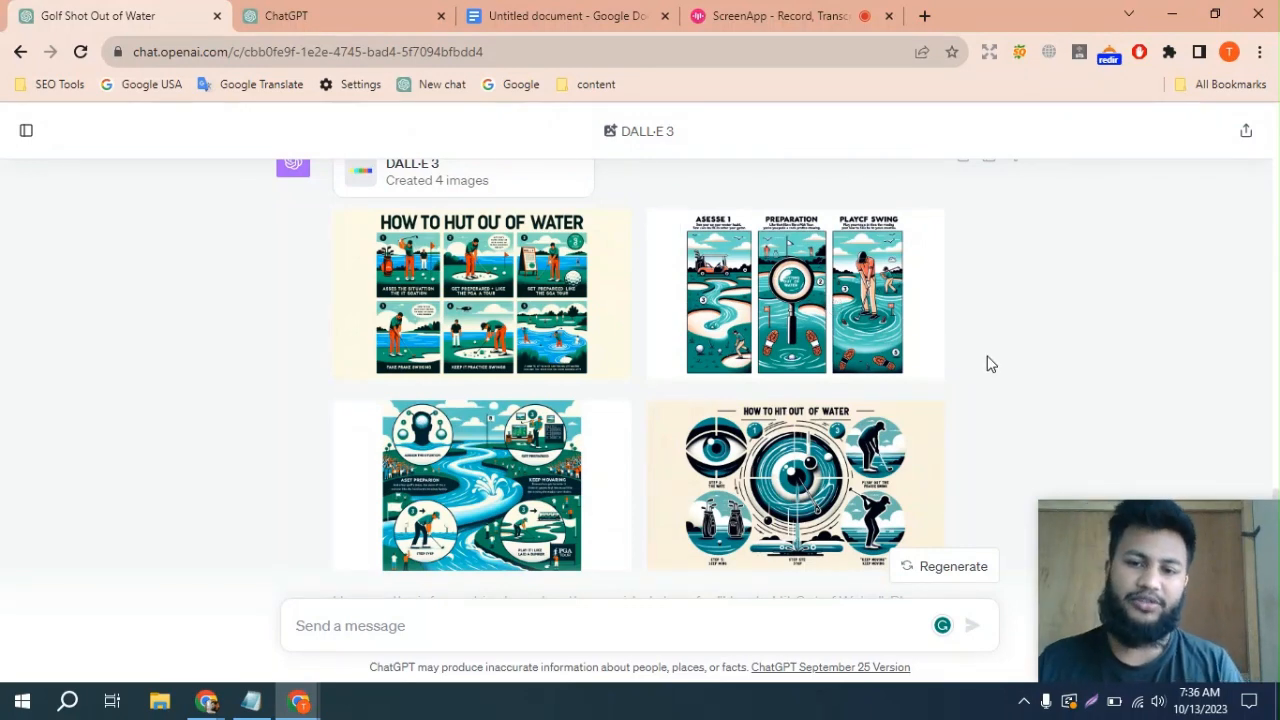
{"action": "scroll", "coordinate": [988, 362], "scroll_direction": "up", "scroll_amount": 4}
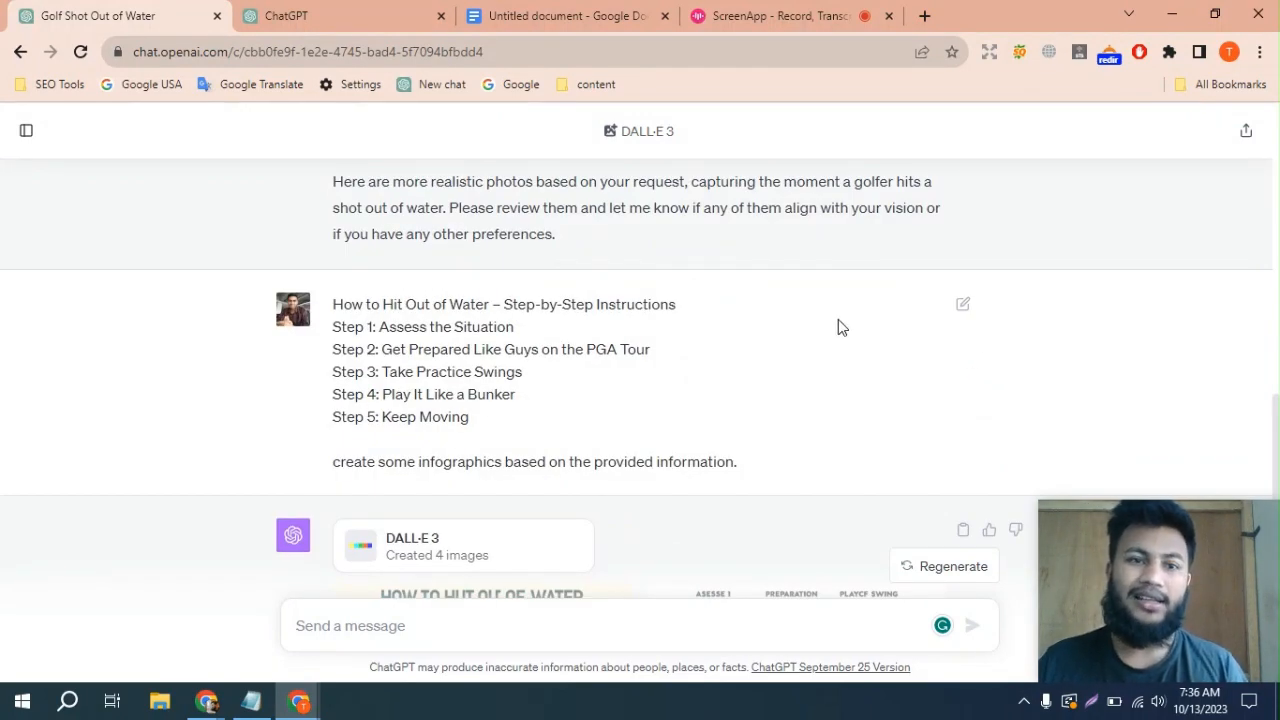
{"action": "scroll", "coordinate": [808, 315], "scroll_direction": "down", "scroll_amount": 6}
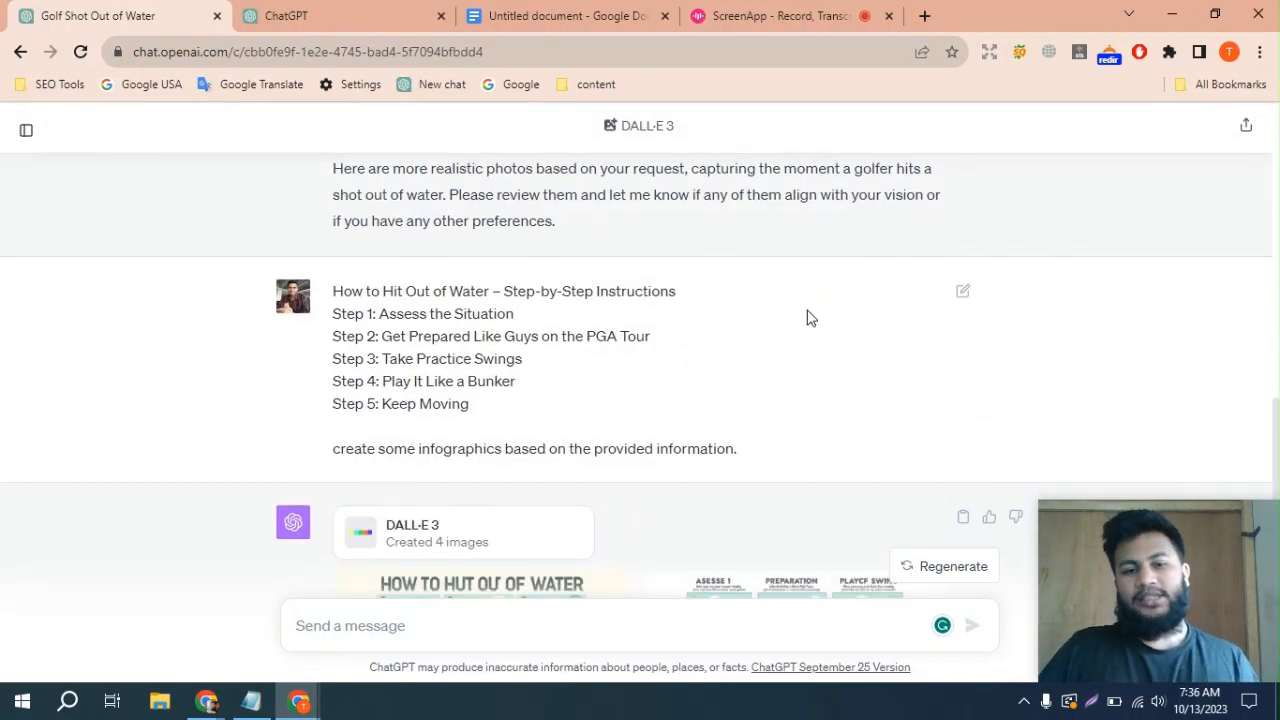
{"action": "scroll", "coordinate": [803, 334], "scroll_direction": "up", "scroll_amount": 4}
{"action": "scroll", "coordinate": [800, 340], "scroll_direction": "down", "scroll_amount": 4}
{"action": "scroll", "coordinate": [977, 349], "scroll_direction": "up", "scroll_amount": 1}
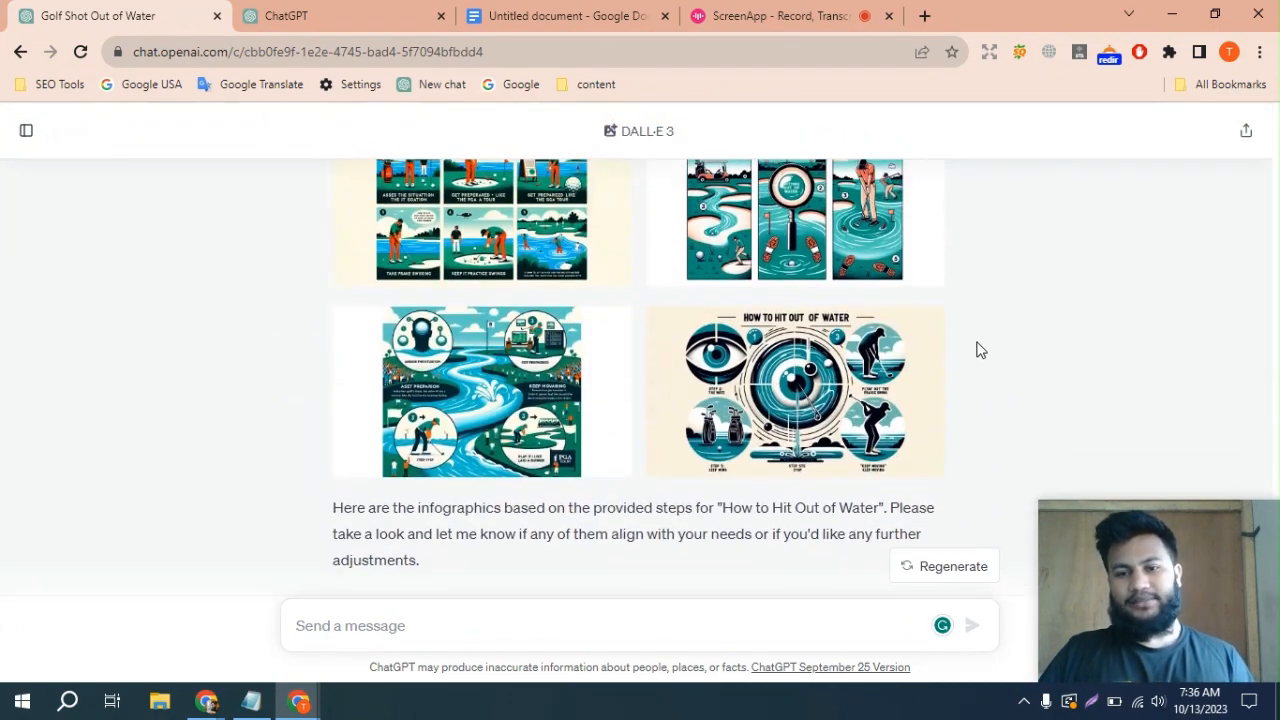
{"action": "scroll", "coordinate": [870, 388], "scroll_direction": "up", "scroll_amount": 4}
{"action": "scroll", "coordinate": [877, 386], "scroll_direction": "down", "scroll_amount": 4}
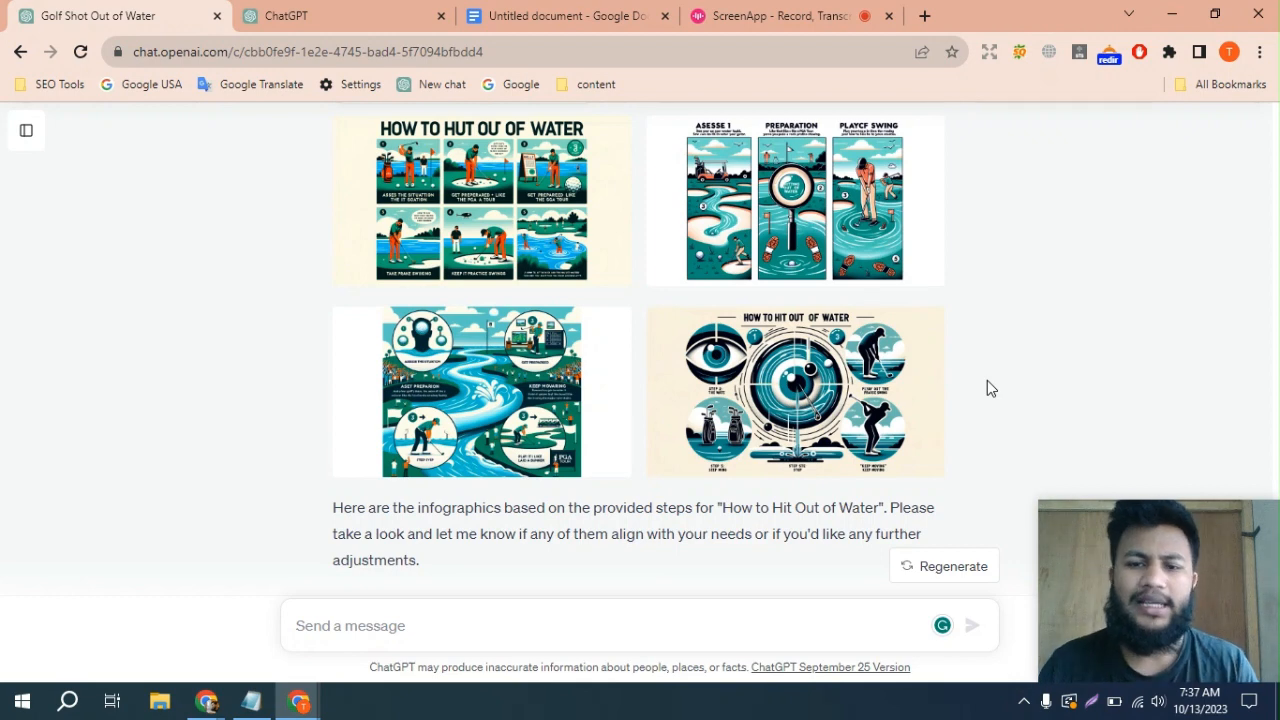
Review the infographics request and the earlier realistic golf photos in the conversation, and switch to the ScreenApp recording page
{"action": "scroll", "coordinate": [964, 364], "scroll_direction": "up", "scroll_amount": 4}
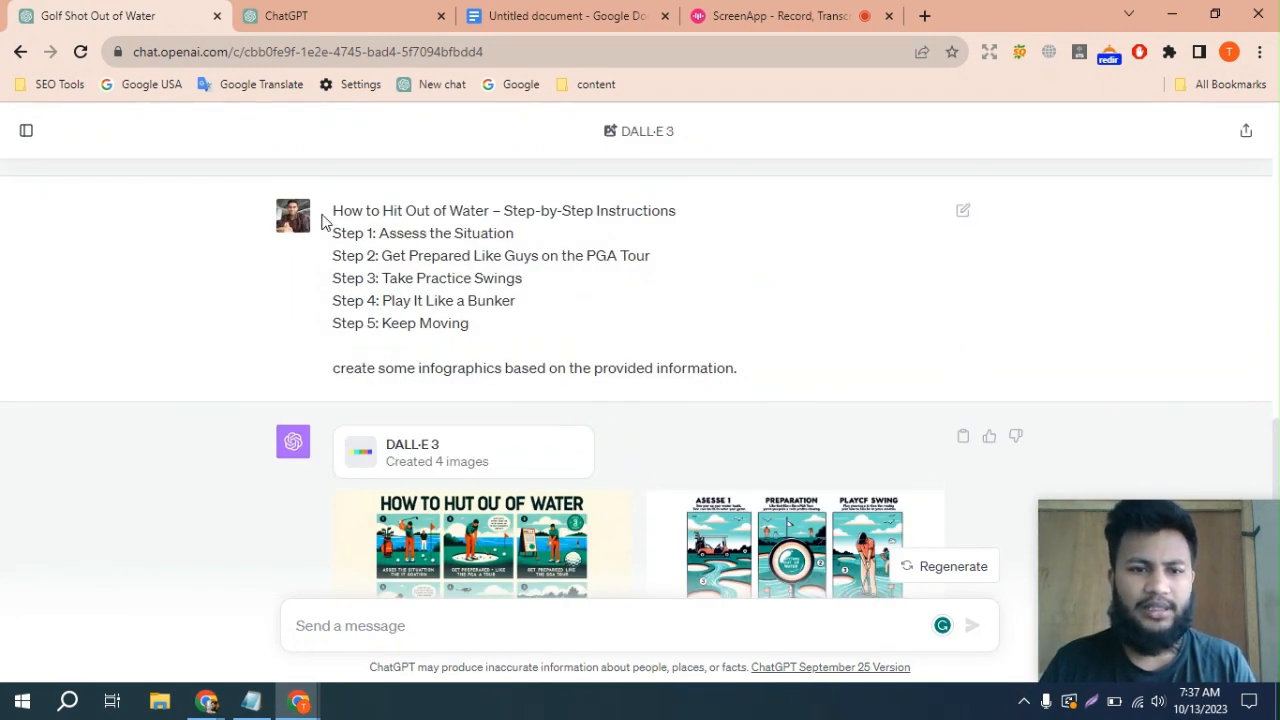
{"action": "left_click_drag", "start_coordinate": [332, 214], "coordinate": [768, 377]}
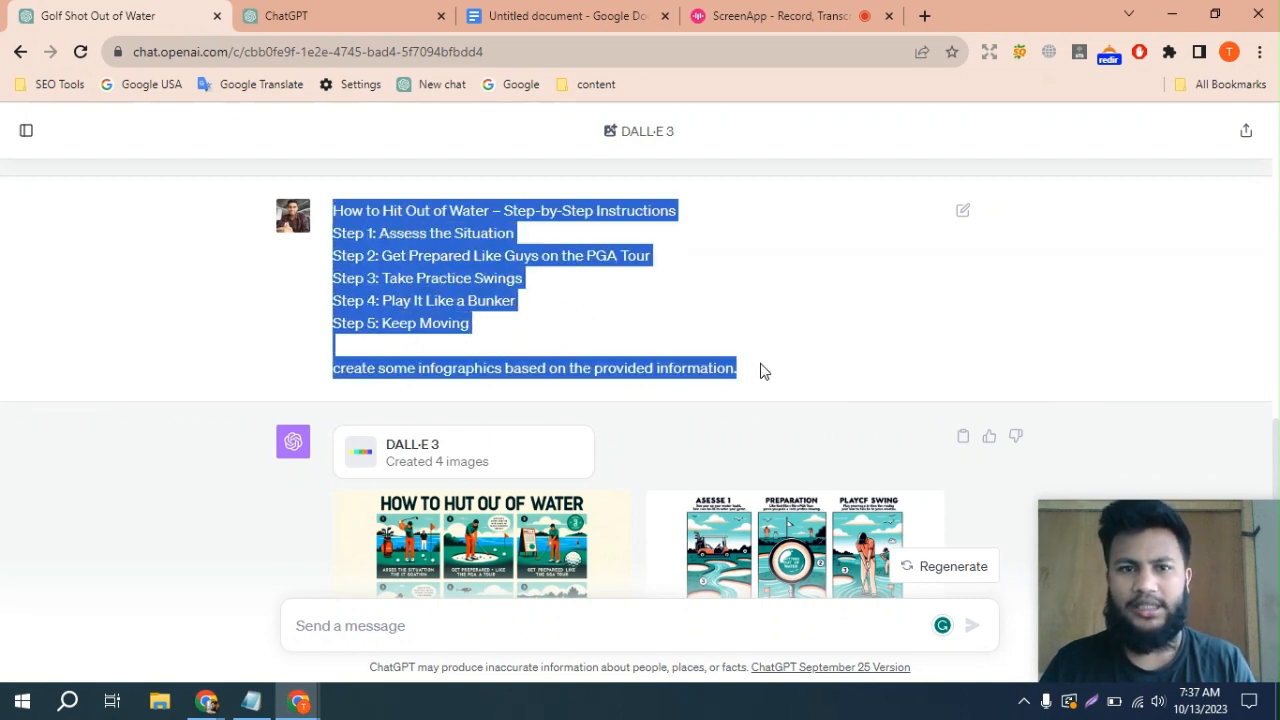
{"action": "left_click", "coordinate": [600, 360]}
{"action": "scroll", "coordinate": [600, 358], "scroll_direction": "up", "scroll_amount": 10}
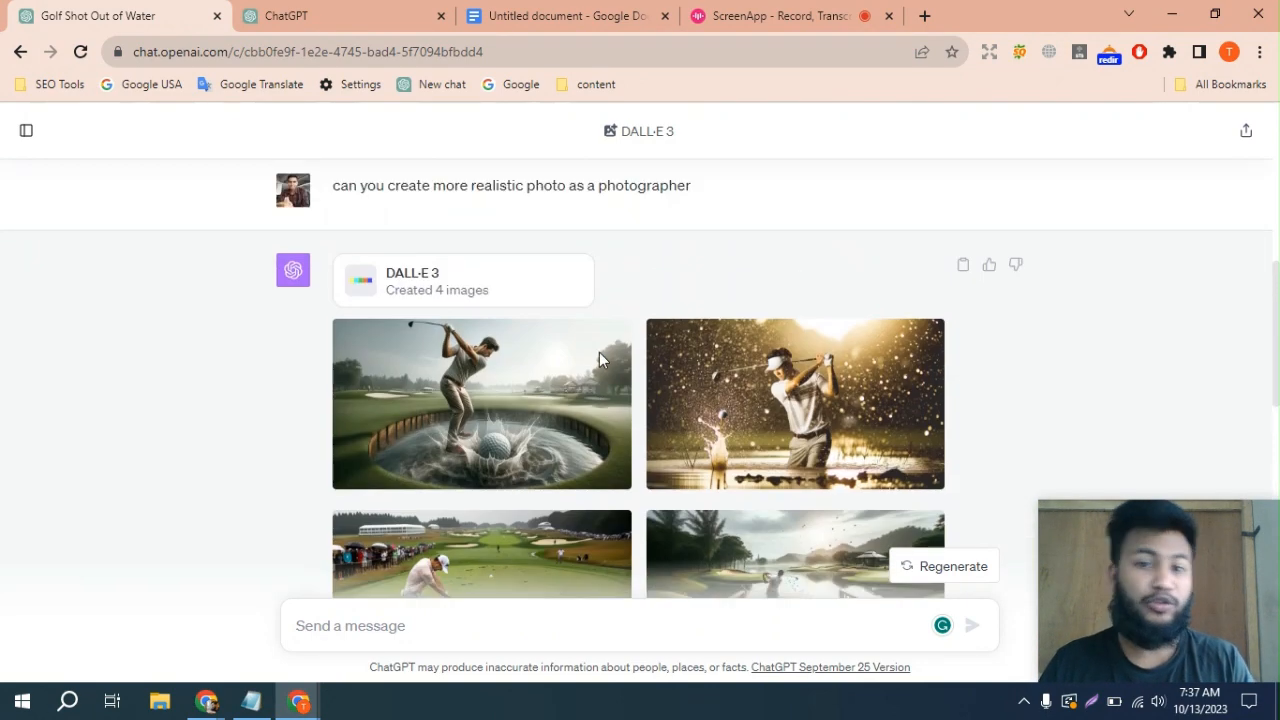
{"action": "scroll", "coordinate": [599, 352], "scroll_direction": "up", "scroll_amount": 5}
{"action": "scroll", "coordinate": [600, 354], "scroll_direction": "down", "scroll_amount": 8}
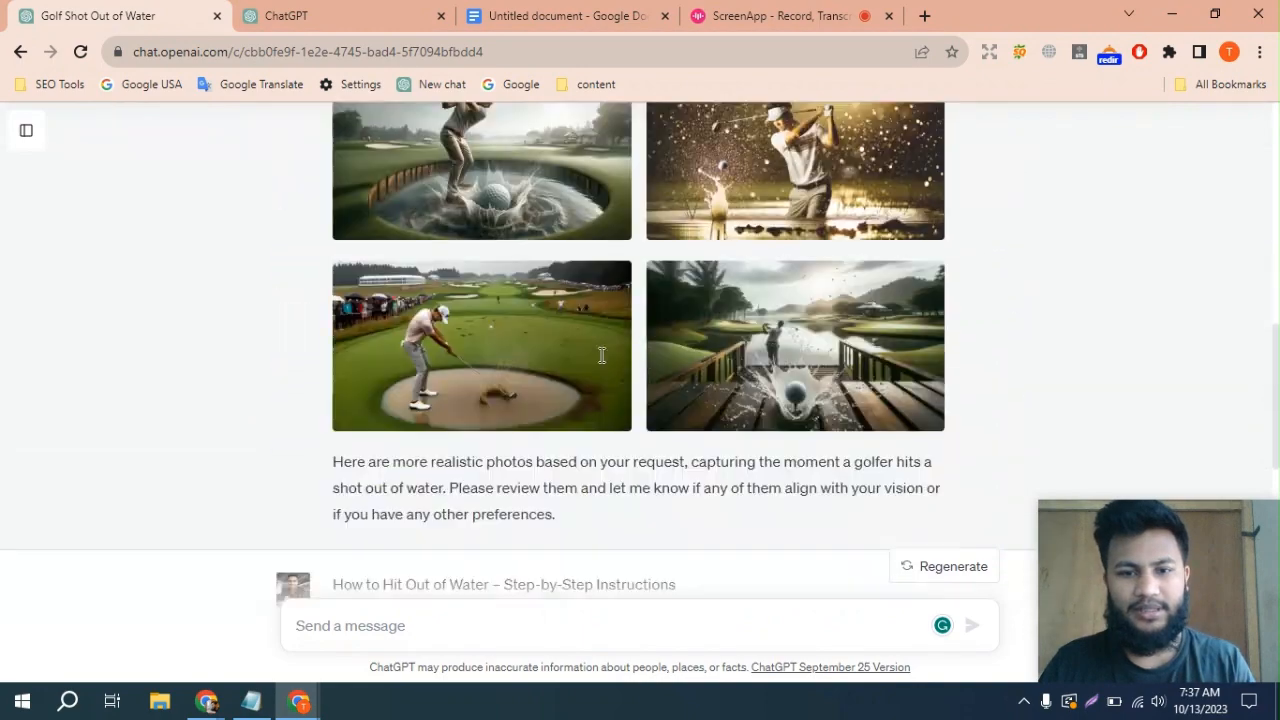
{"action": "scroll", "coordinate": [601, 355], "scroll_direction": "down", "scroll_amount": 4}
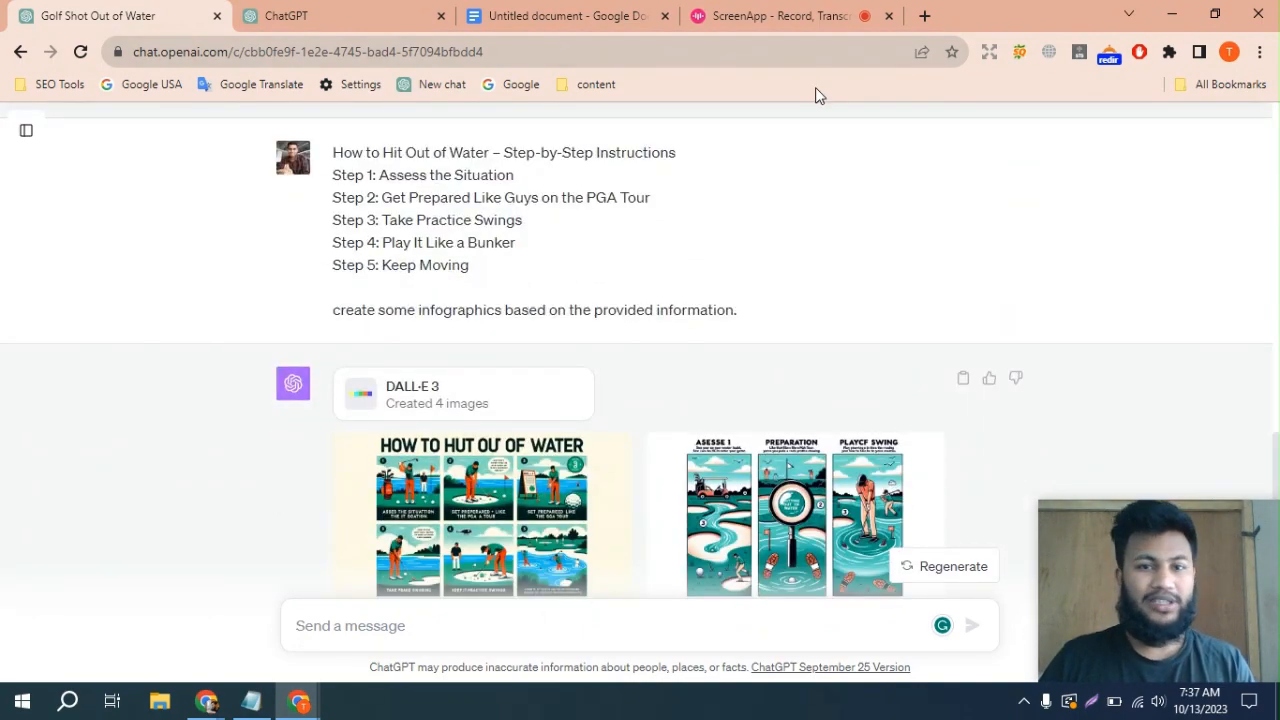
{"action": "left_click", "coordinate": [815, 14]}
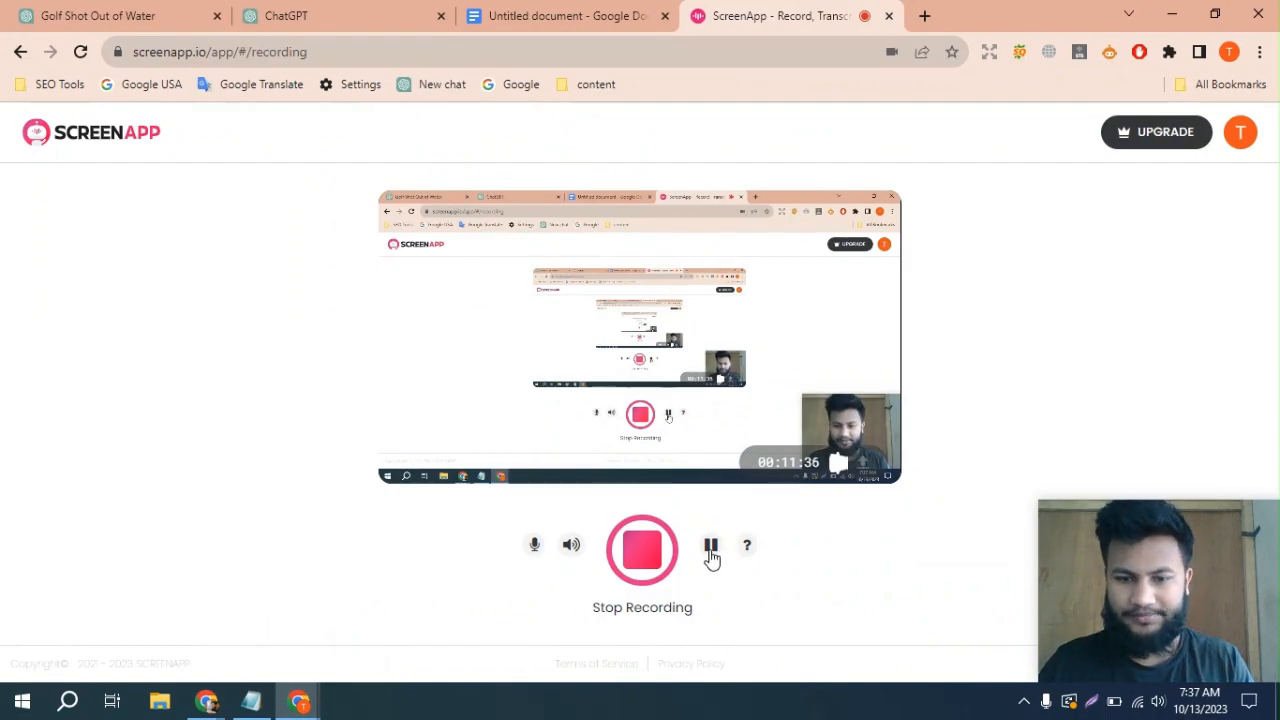